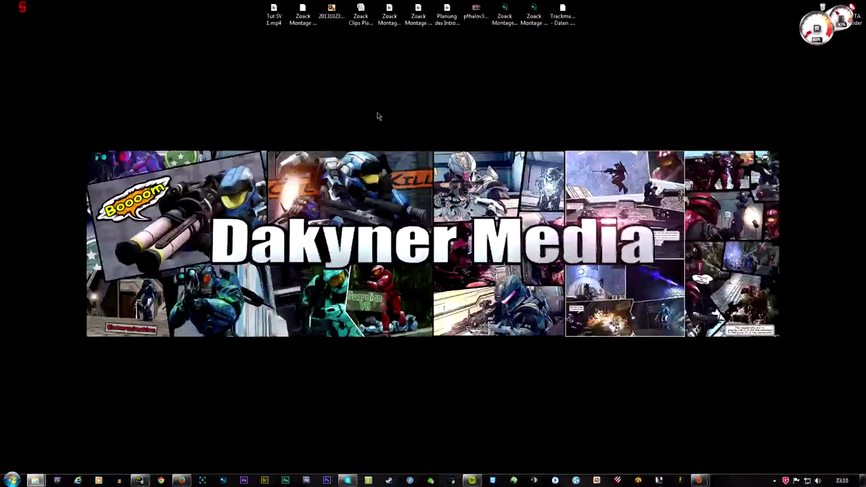
# Step: Launch Sony Vegas Pro 11.0 from its taskbar icon
pyautogui.click(222, 480)
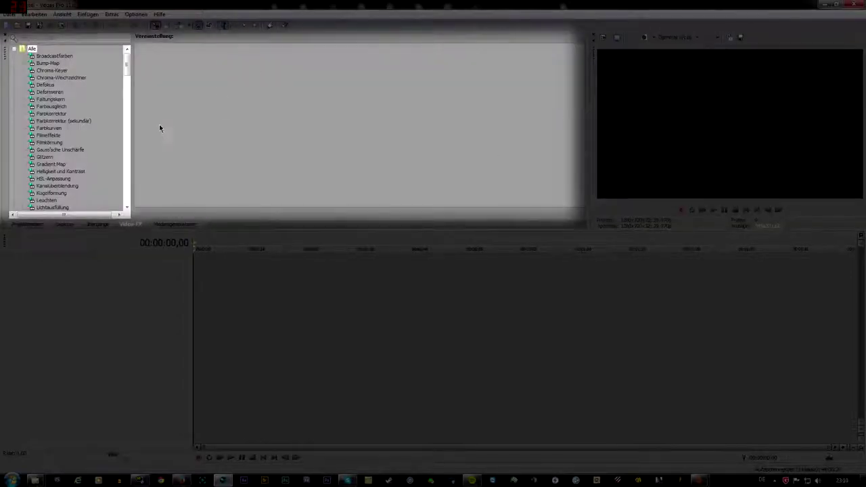
# Step: Browse the transitions, then show the Filmeffekte presets in the Video-FX list
pyautogui.click(97, 224)
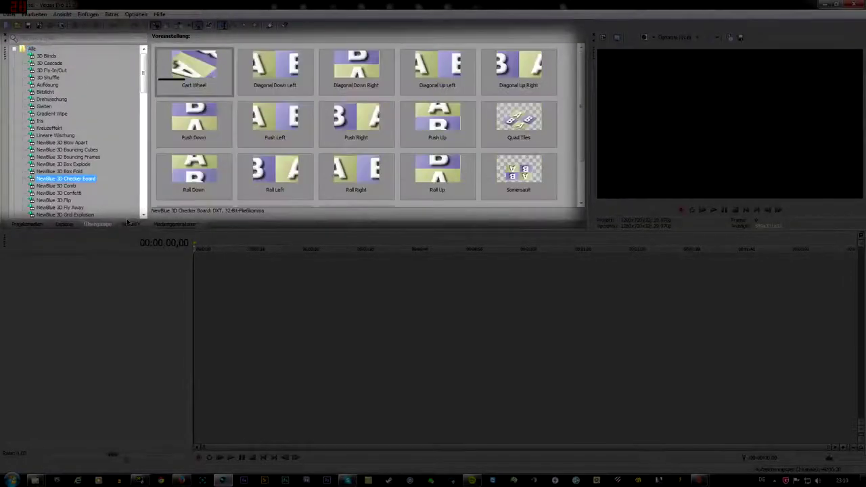
pyautogui.click(130, 224)
pyautogui.click(51, 150)
pyautogui.click(49, 135)
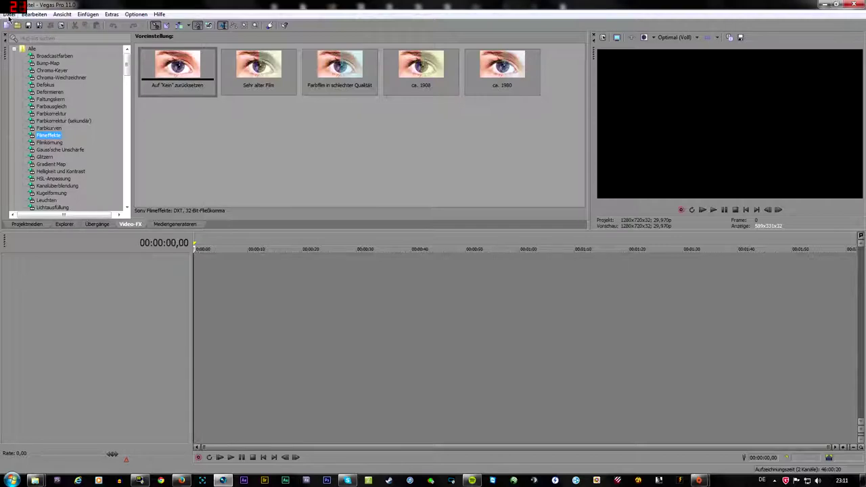
pyautogui.click(8, 15)
# Step: Create a new HDV 720-30p project: 1280x720, progressive scan, 29,970 fps
pyautogui.click(15, 21)
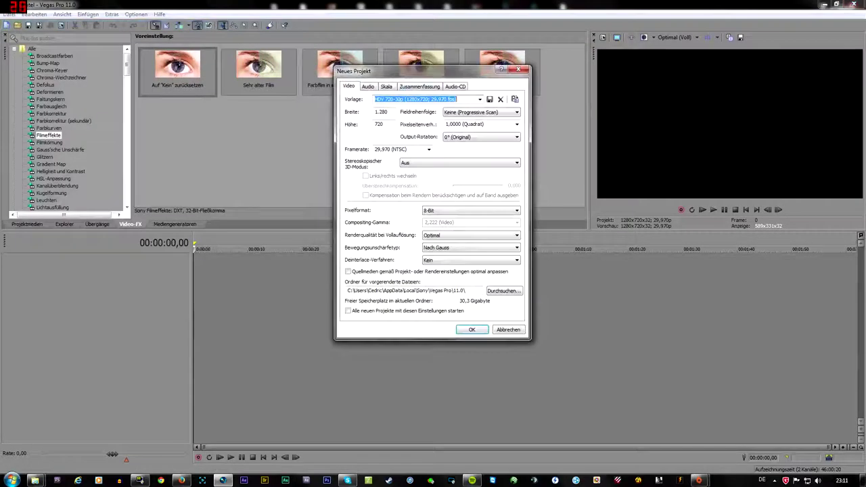
pyautogui.press('Tab')
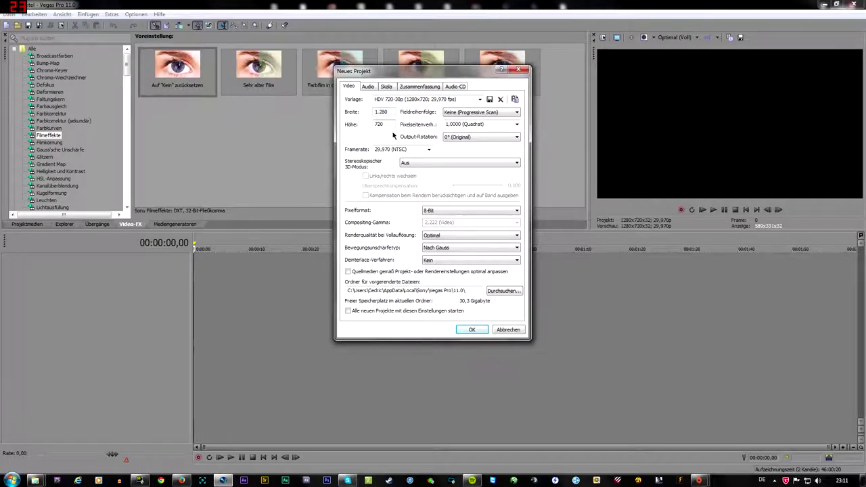
pyautogui.click(450, 113)
pyautogui.click(505, 116)
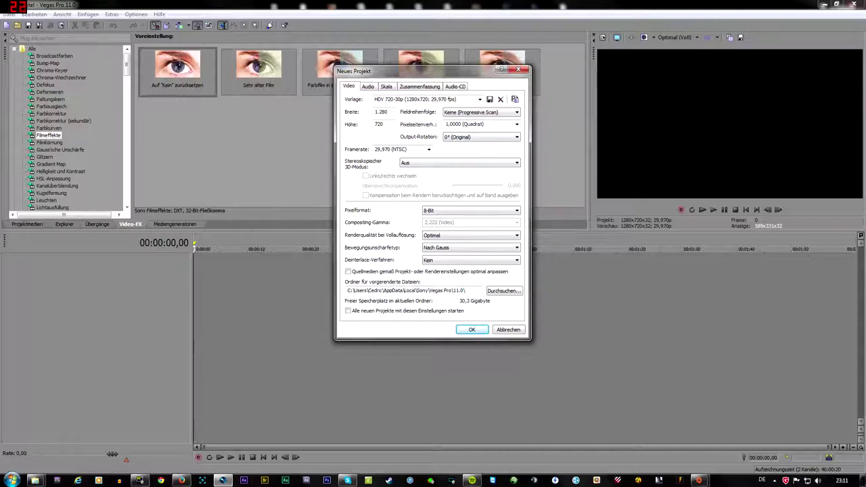
pyautogui.click(428, 150)
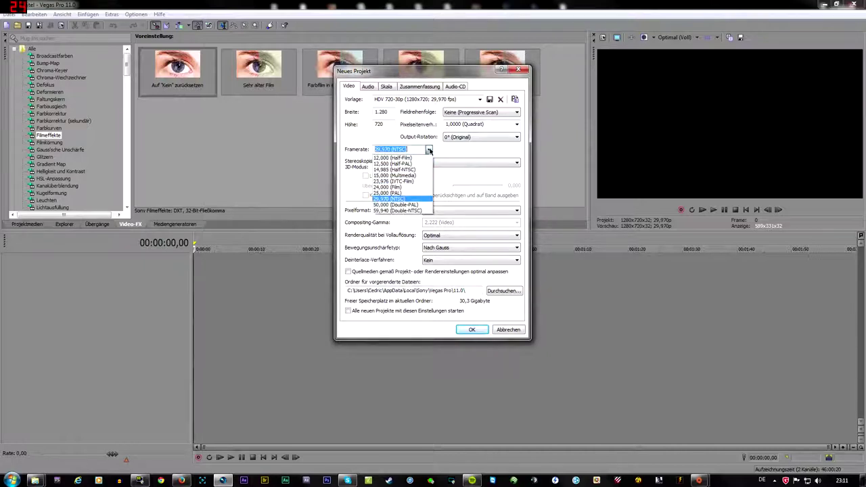
pyautogui.click(429, 150)
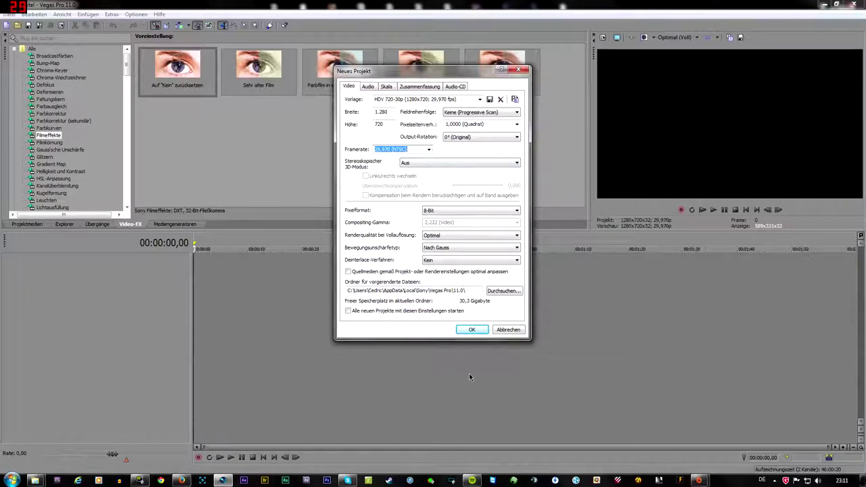
pyautogui.click(473, 330)
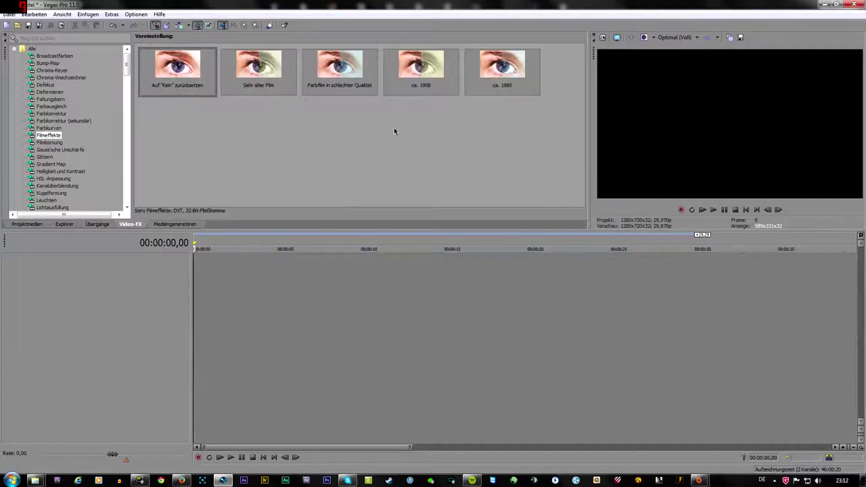
# Step: Drag TRIPLE KILL (MLG SANC) [7].MP4 from the HDPVR-Clips folder onto the Vegas timeline
pyautogui.moveTo(35, 480)
pyautogui.click(60, 433)
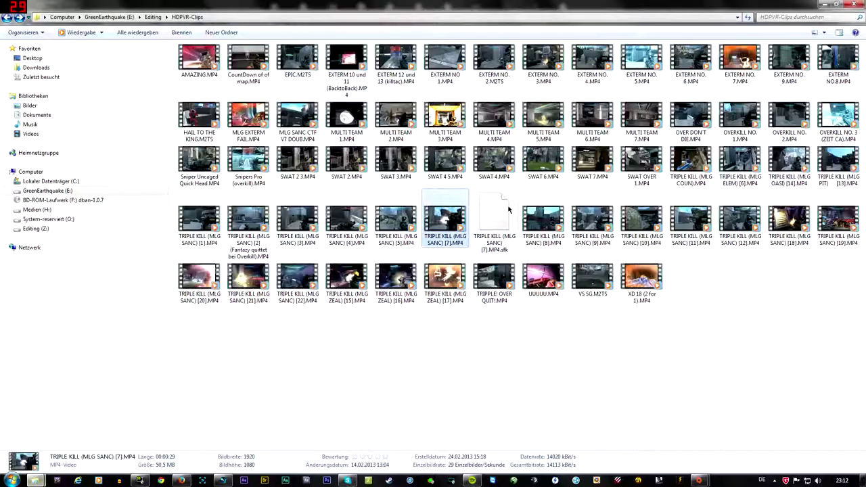
pyautogui.moveTo(450, 249); pyautogui.dragTo(224, 483)
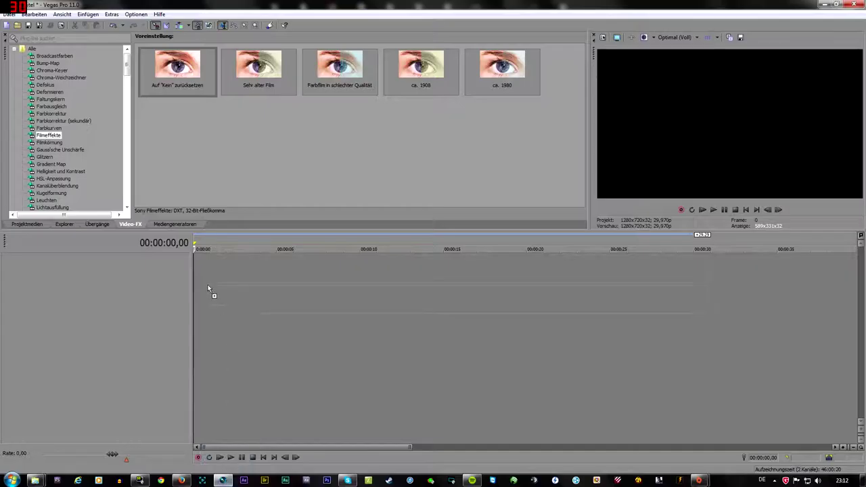
pyautogui.moveTo(224, 484); pyautogui.dragTo(190, 278)
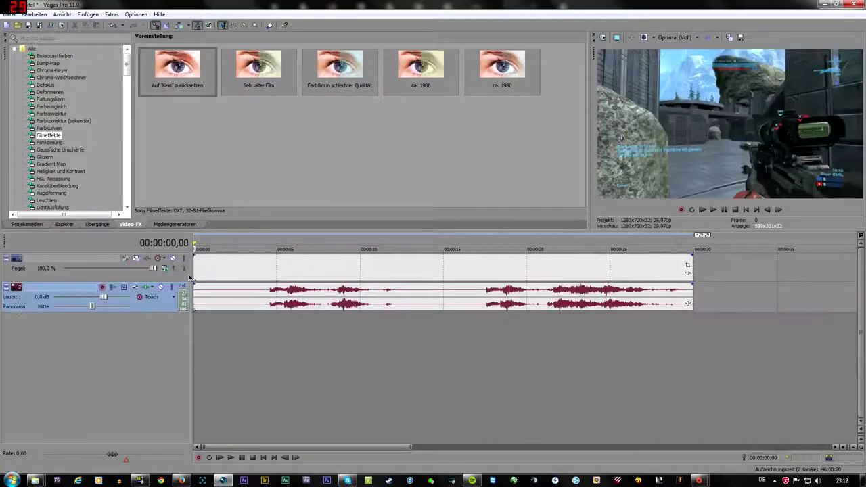
# Step: Select the clip's video and audio events, placing the playhead around 00:00:21,26
pyautogui.click(313, 270)
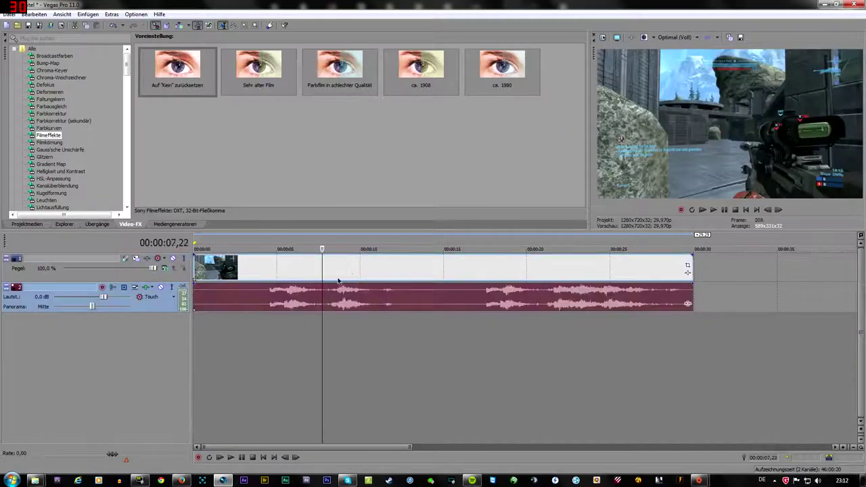
pyautogui.click(351, 270)
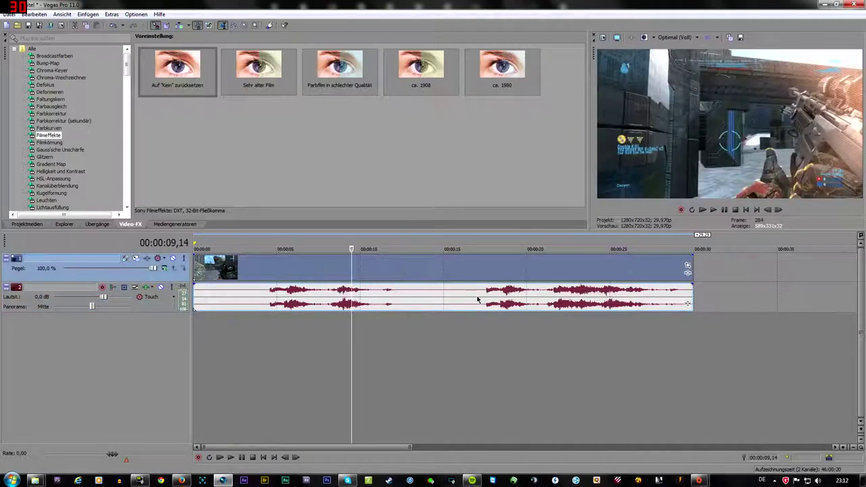
pyautogui.click(477, 303)
pyautogui.click(558, 303)
pyautogui.scroll(2, 504, 303)
pyautogui.scroll(-4, 509, 302)
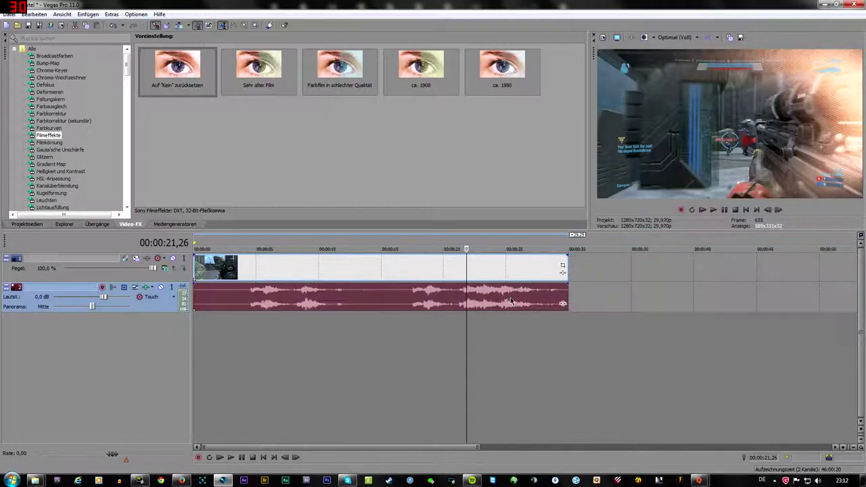
pyautogui.scroll(2, 437, 299)
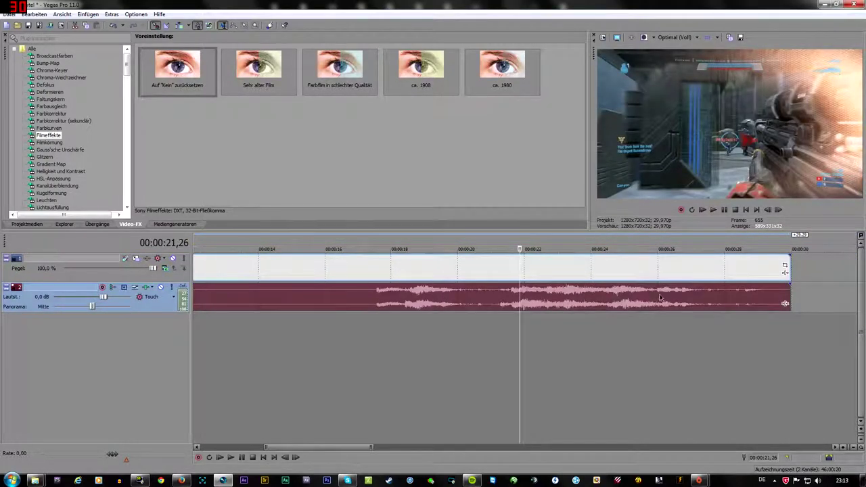
pyautogui.scroll(-5, 498, 300)
pyautogui.click(131, 280)
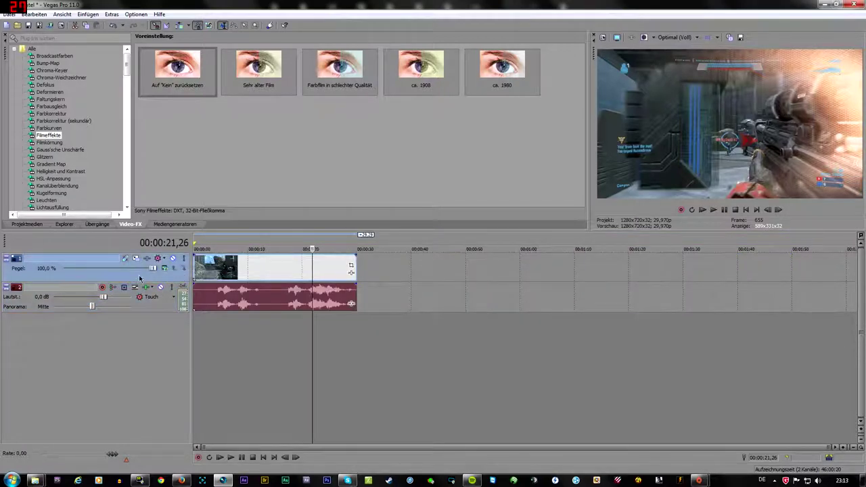
# Step: Test the video track's mute and level, resetting the level to 100 %
pyautogui.click(173, 258)
pyautogui.click(173, 259)
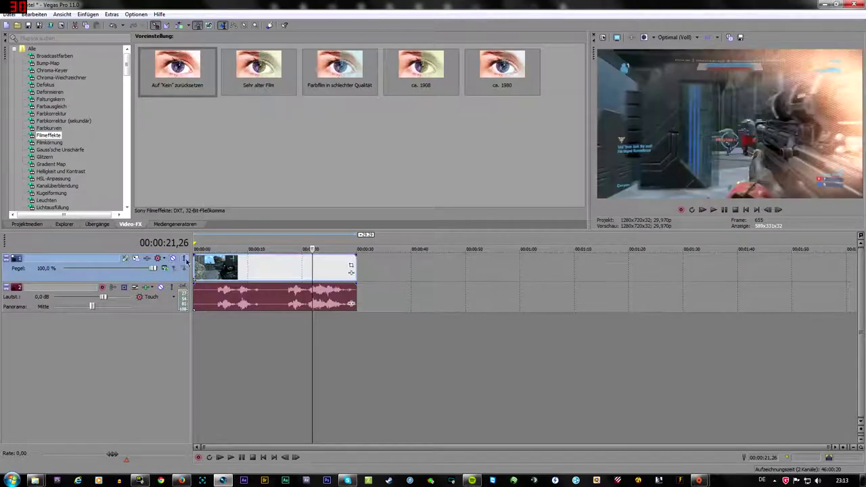
pyautogui.moveTo(150, 268); pyautogui.dragTo(112, 273)
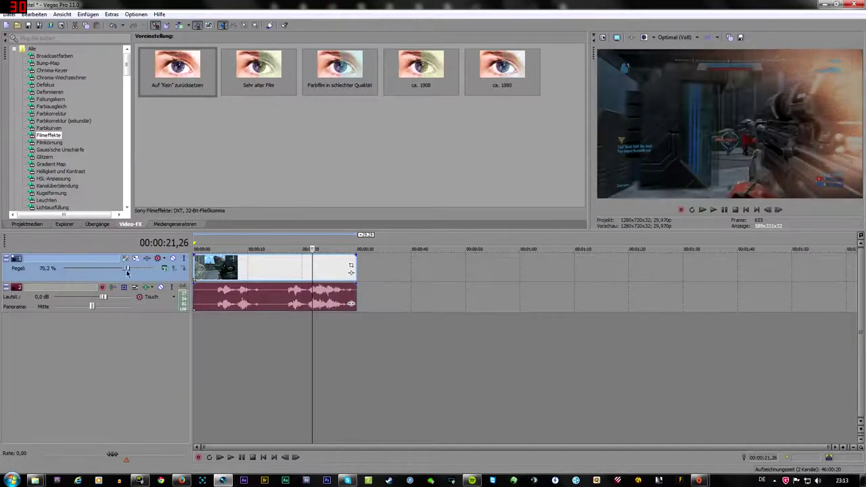
pyautogui.doubleClick(114, 268)
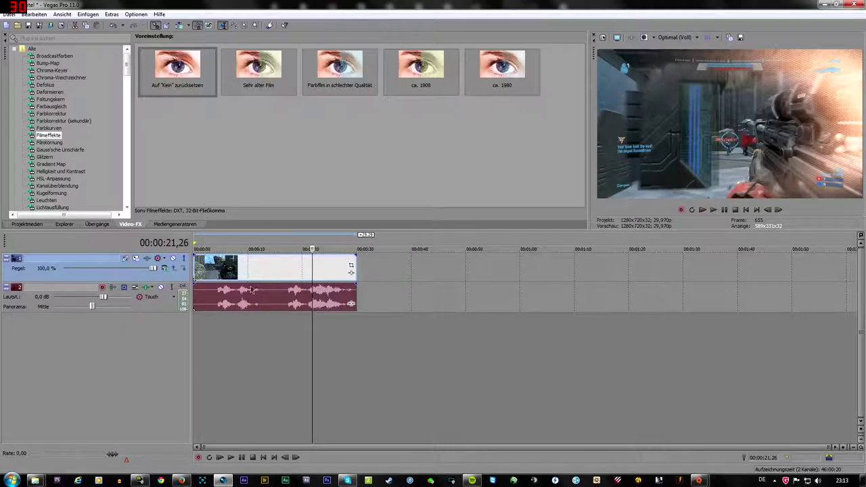
# Step: Lower the audio track's volume to -40,6 dB with panning at center
pyautogui.click(153, 310)
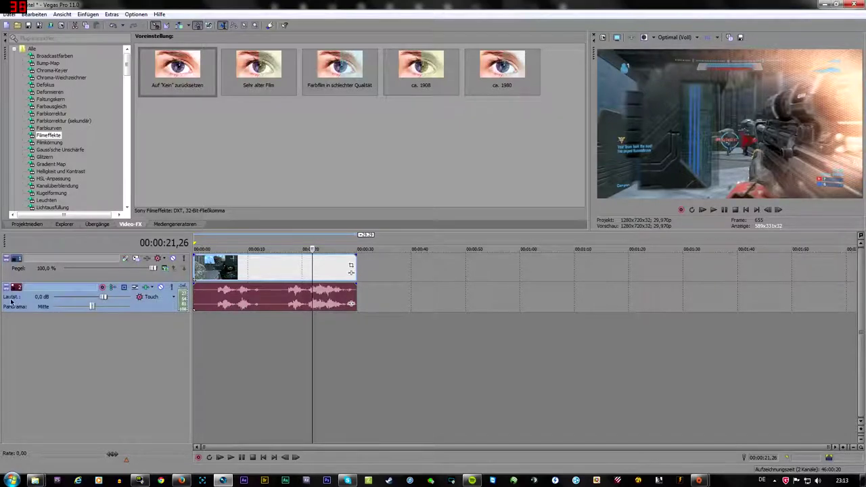
pyautogui.moveTo(103, 297)
pyautogui.mouseDown()
pyautogui.moveTo(136, 300)
pyautogui.moveTo(64, 299)
pyautogui.mouseUp()
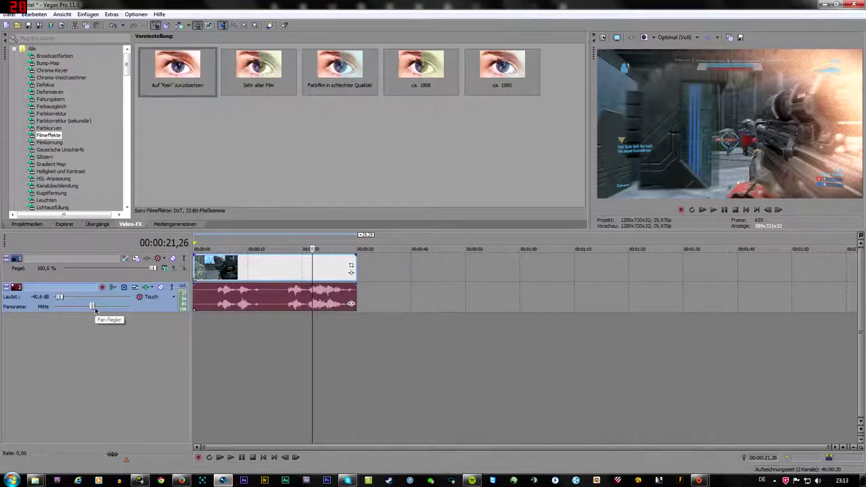
pyautogui.moveTo(96, 310)
pyautogui.mouseDown()
pyautogui.moveTo(126, 310)
pyautogui.moveTo(92, 310)
pyautogui.mouseUp()
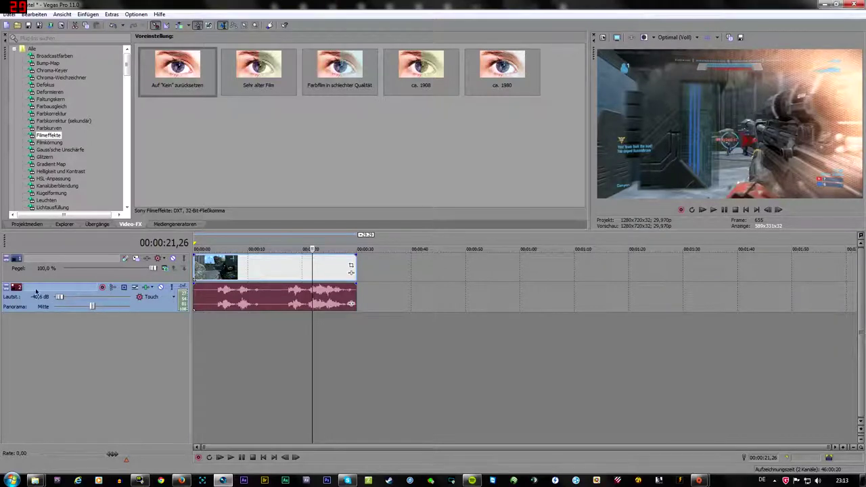
# Step: In the video event's Eigenschaften, enable Resampling deaktivieren and confirm
pyautogui.click(290, 274)
pyautogui.click(327, 265)
pyautogui.scroll(3, 326, 267)
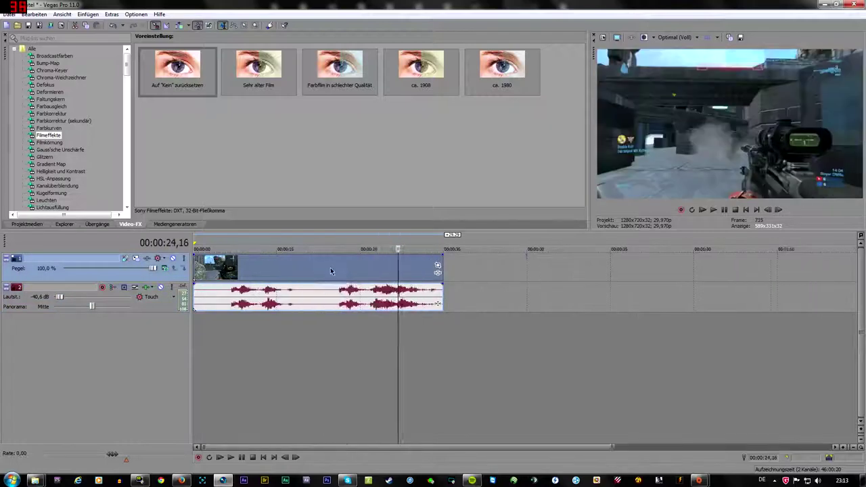
pyautogui.scroll(1, 330, 267)
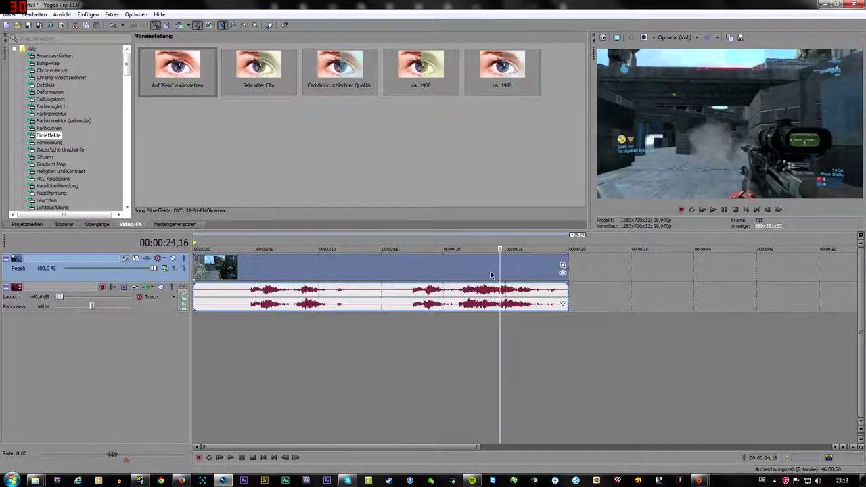
pyautogui.rightClick(527, 267)
pyautogui.click(546, 262)
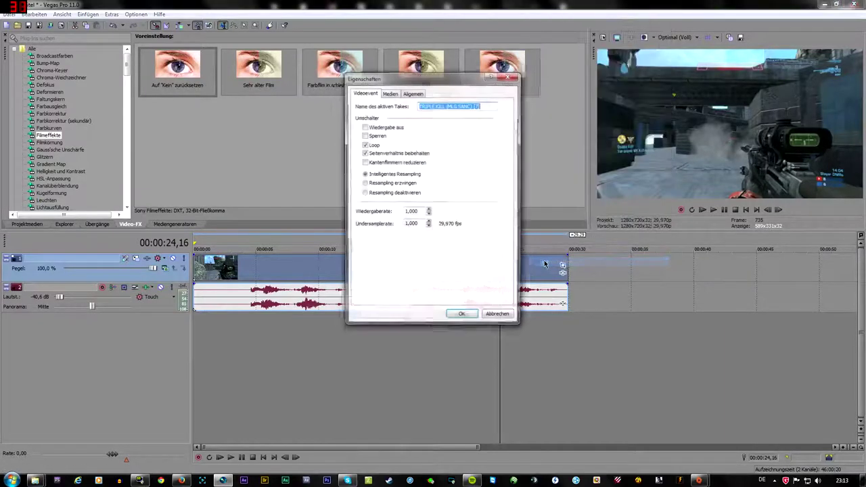
pyautogui.click(380, 195)
pyautogui.click(463, 317)
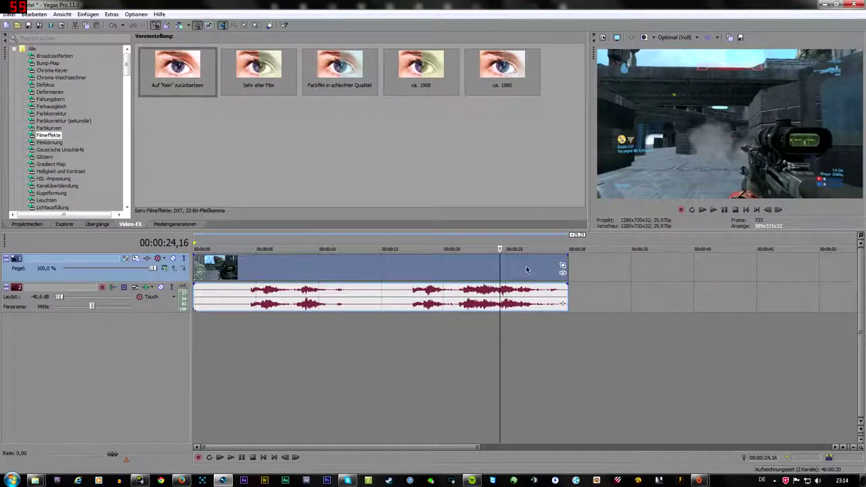
# Step: Scrub the playhead along the clip, ending at 00:00:14,10
pyautogui.click(526, 266)
pyautogui.click(603, 270)
pyautogui.click(685, 273)
pyautogui.click(757, 273)
pyautogui.click(640, 272)
pyautogui.click(518, 268)
pyautogui.click(446, 270)
pyautogui.click(373, 270)
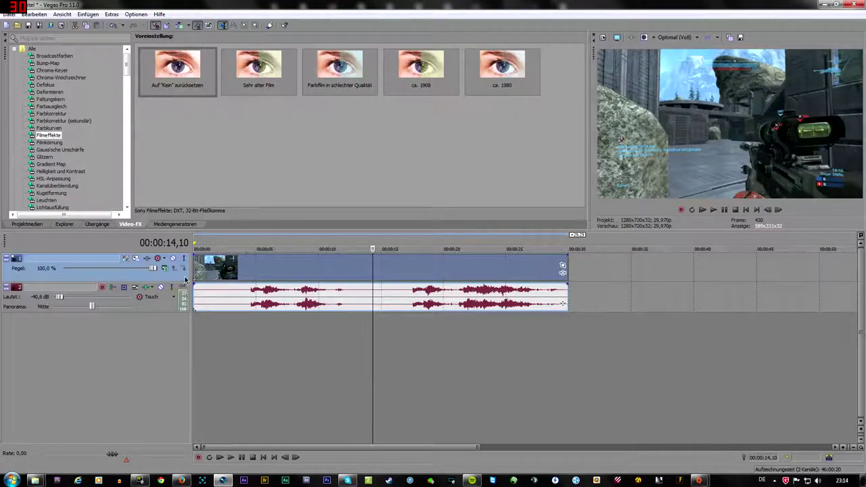
# Step: Make the video track taller and the audio track shorter, then tune track heights with vertical zoom
pyautogui.moveTo(182, 281)
pyautogui.mouseDown()
pyautogui.moveTo(180, 334)
pyautogui.moveTo(182, 277)
pyautogui.mouseUp()
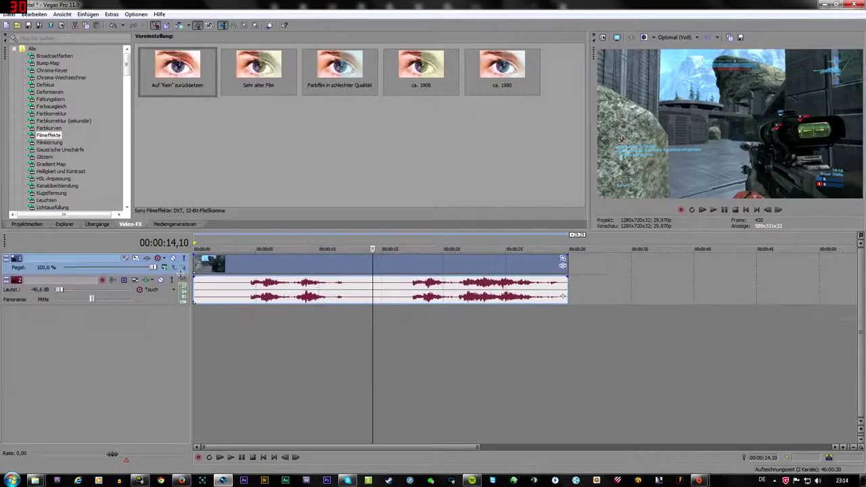
pyautogui.moveTo(181, 305); pyautogui.dragTo(181, 303)
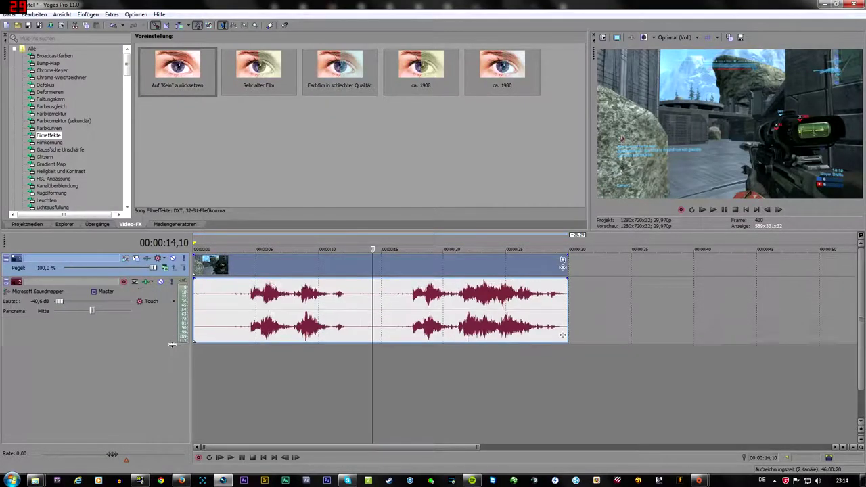
pyautogui.click(862, 431)
pyautogui.click(862, 431)
pyautogui.click(861, 443)
pyautogui.click(861, 442)
pyautogui.click(861, 442)
pyautogui.click(862, 443)
pyautogui.click(861, 443)
pyautogui.click(861, 443)
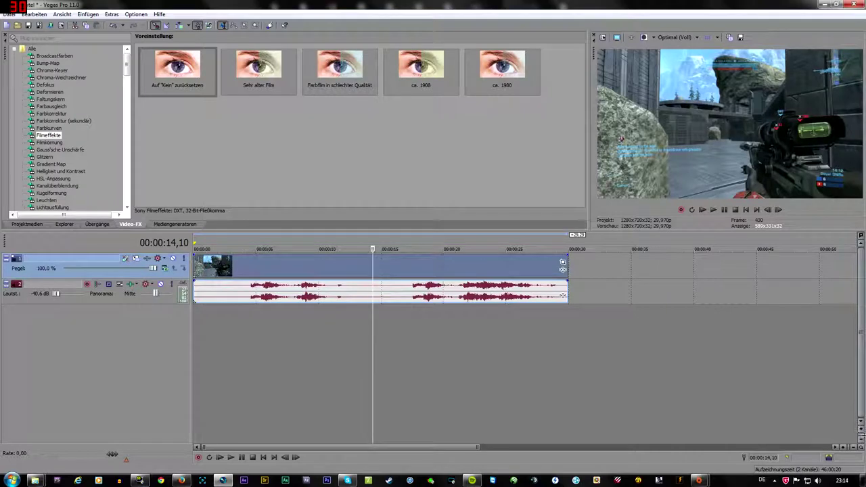
pyautogui.click(355, 271)
pyautogui.click(502, 268)
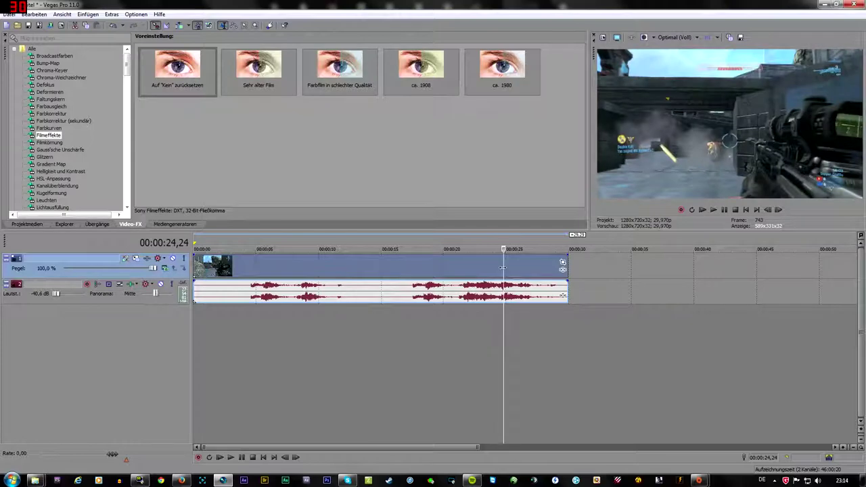
pyautogui.scroll(10, 502, 268)
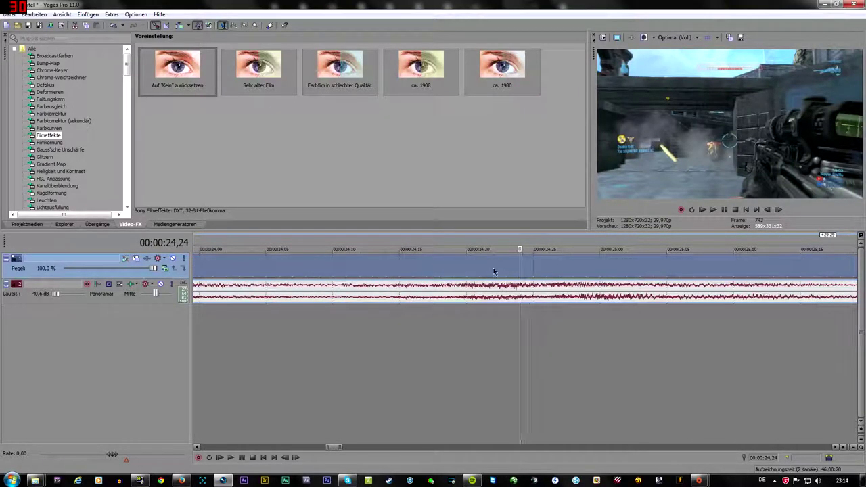
pyautogui.scroll(-10, 493, 268)
pyautogui.click(521, 264)
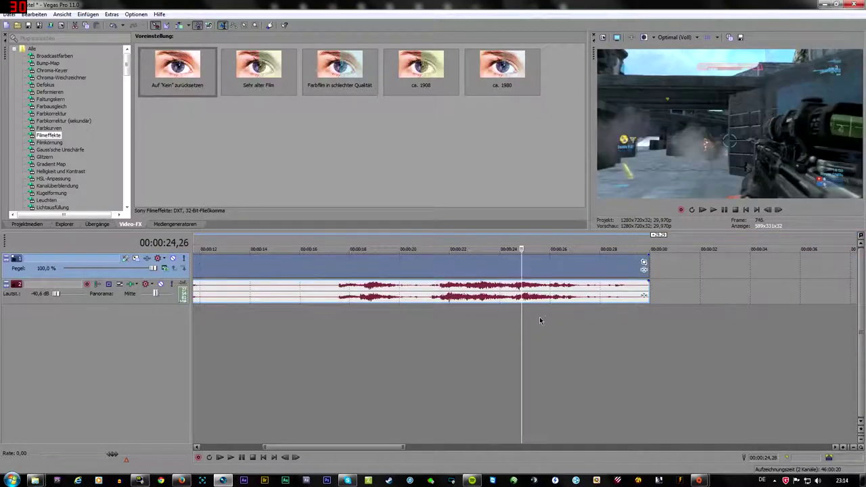
pyautogui.scroll(5, 539, 317)
pyautogui.scroll(-4, 539, 316)
pyautogui.scroll(-4, 539, 311)
pyautogui.scroll(10, 540, 297)
pyautogui.scroll(-10, 540, 296)
pyautogui.scroll(-3, 399, 309)
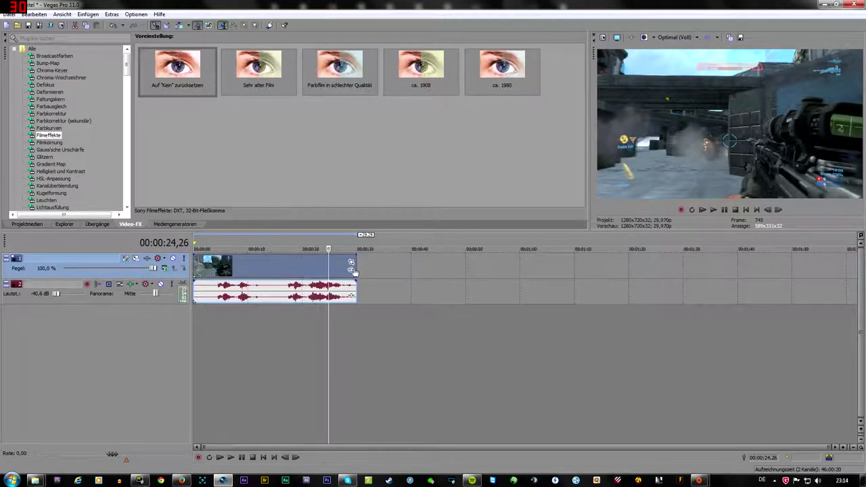
pyautogui.scroll(2, 763, 424)
pyautogui.scroll(3, 763, 424)
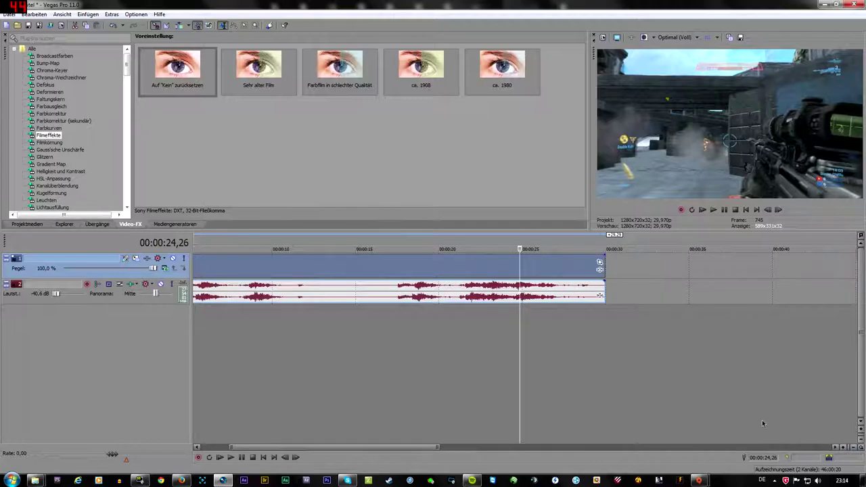
pyautogui.click(519, 269)
pyautogui.scroll(5, 527, 275)
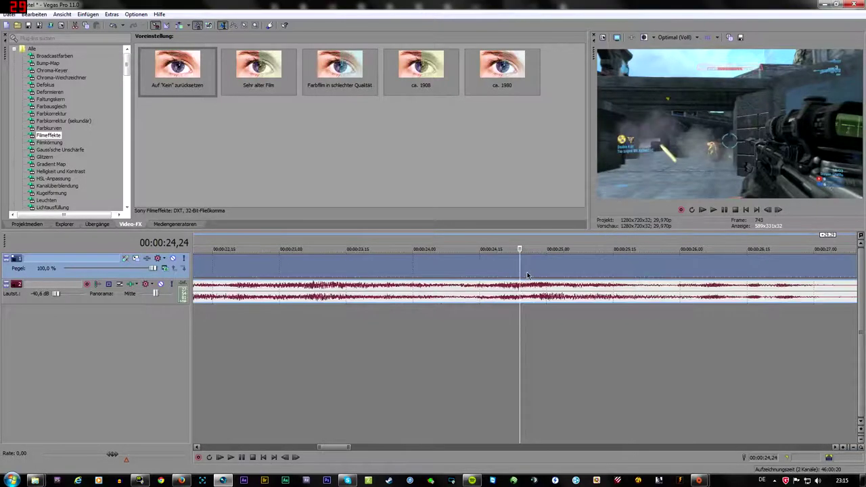
pyautogui.scroll(-10, 527, 275)
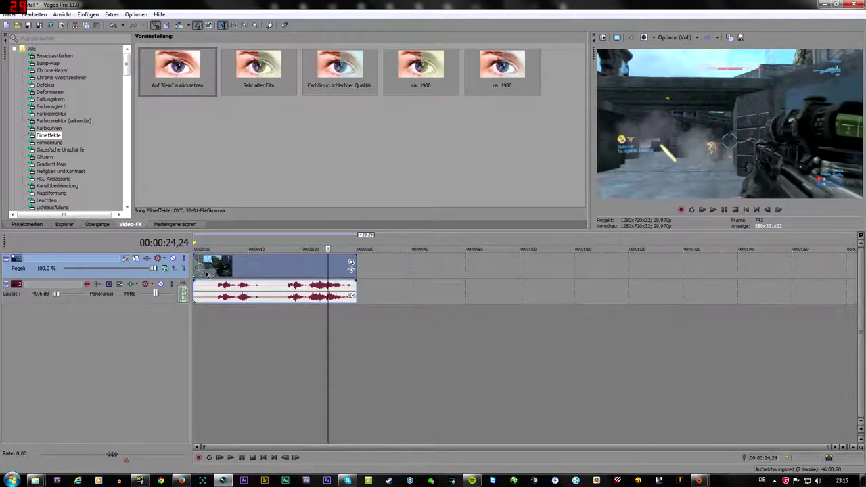
pyautogui.click(196, 268)
pyautogui.click(290, 273)
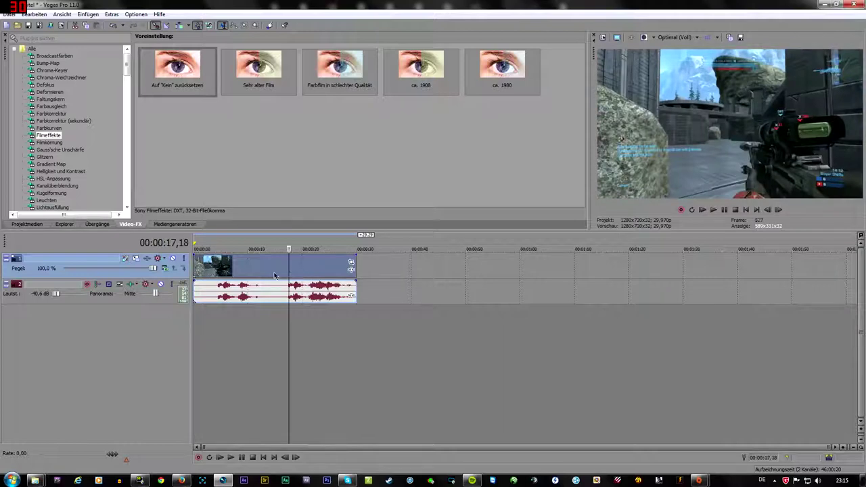
pyautogui.scroll(4, 271, 275)
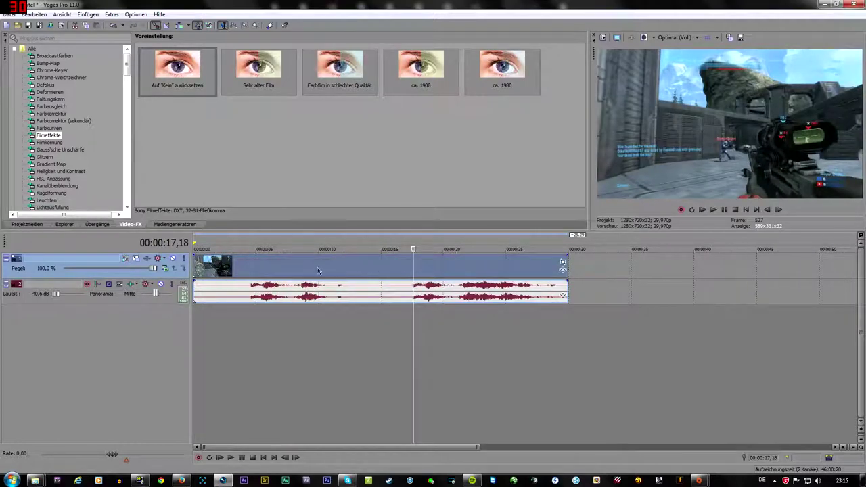
pyautogui.click(461, 266)
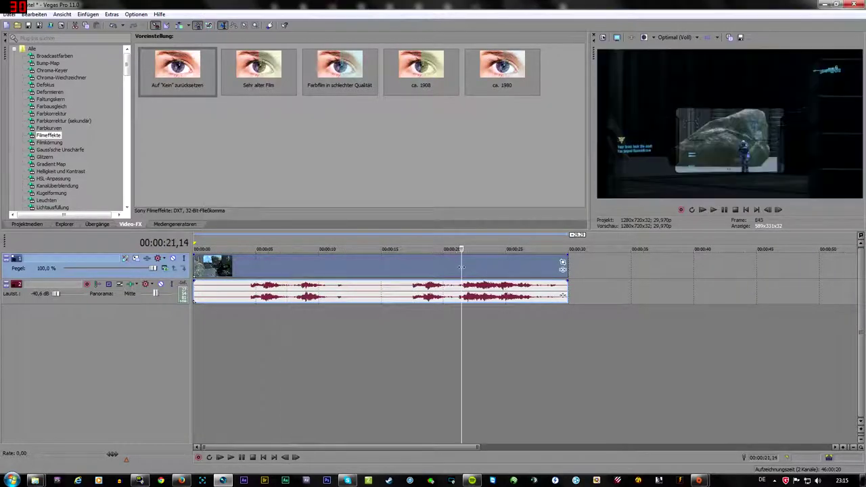
pyautogui.moveTo(461, 268); pyautogui.dragTo(402, 268)
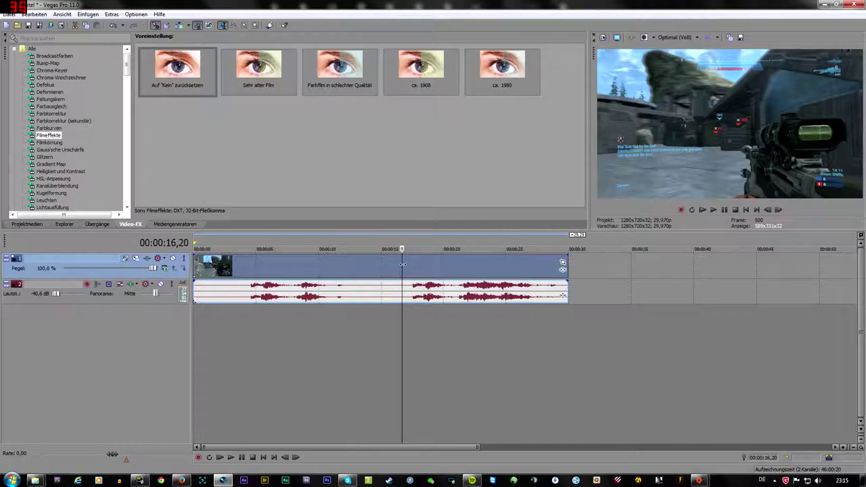
pyautogui.moveTo(403, 264); pyautogui.dragTo(404, 269)
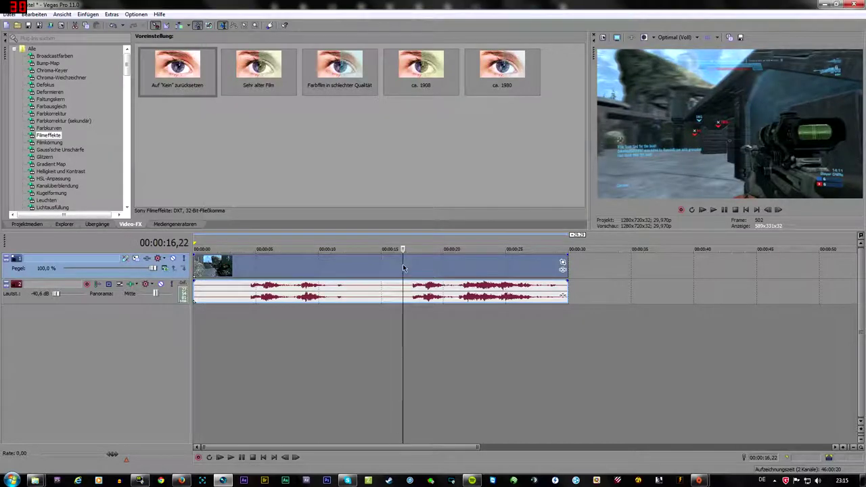
pyautogui.press('space')
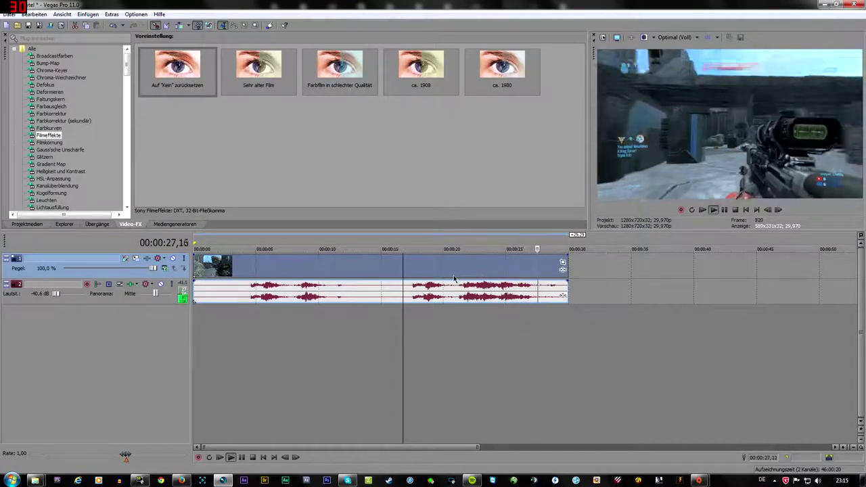
pyautogui.press('space')
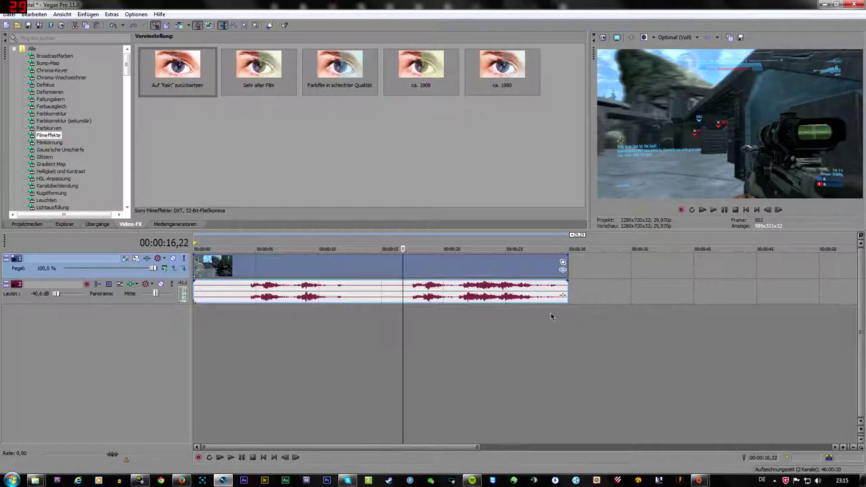
pyautogui.press('space')
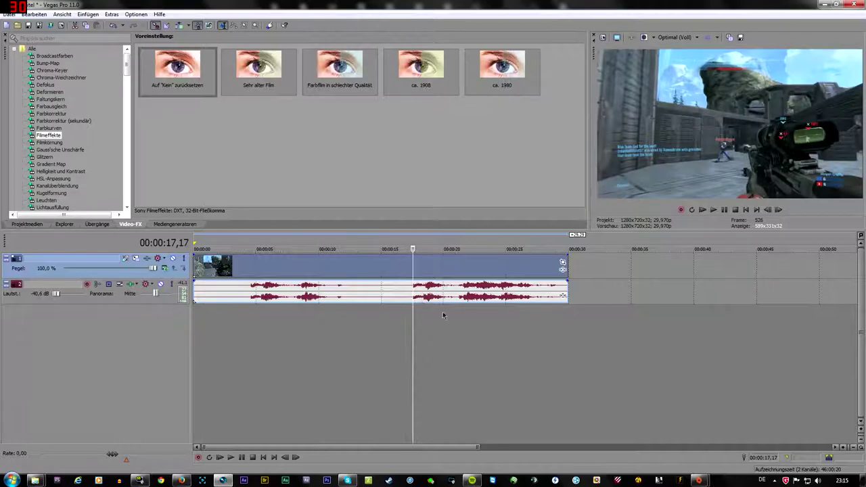
pyautogui.click(419, 369)
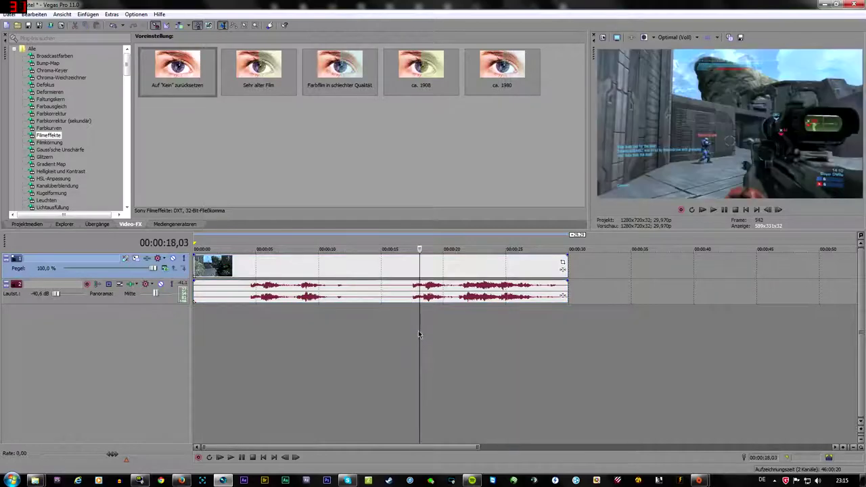
# Step: Select the range from 17 seconds to the clip's end and play it back
pyautogui.moveTo(413, 365); pyautogui.dragTo(567, 311)
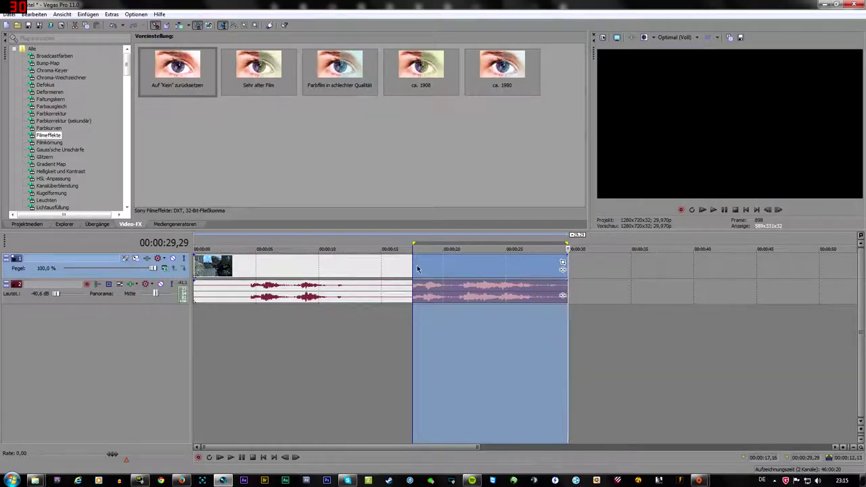
pyautogui.press('space')
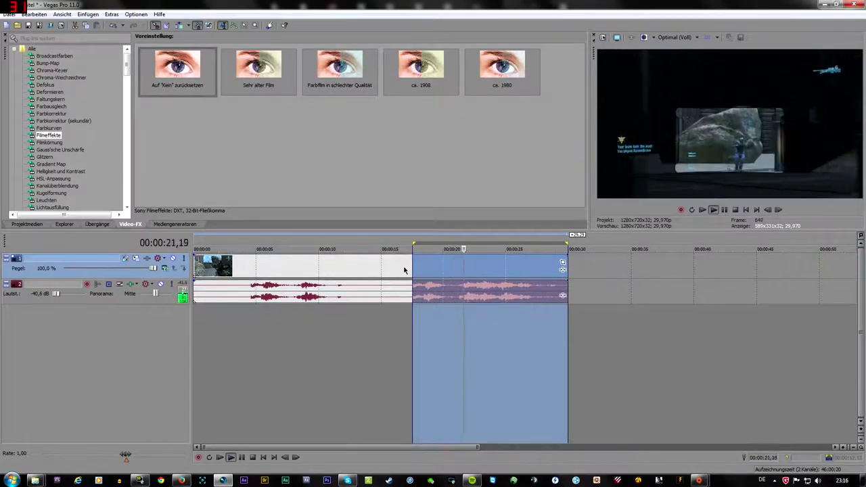
pyautogui.press('End')
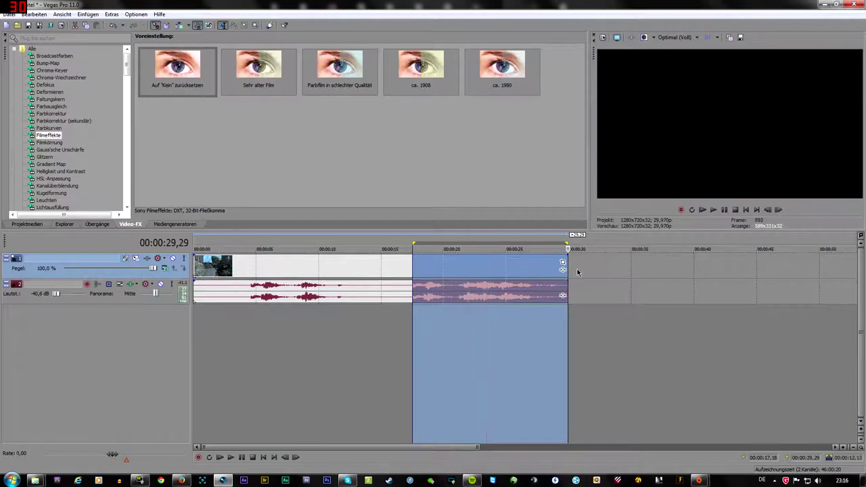
# Step: Loop the one-second region from 20,19 to 21,19 with Q and play it on repeat
pyautogui.moveTo(452, 324); pyautogui.dragTo(463, 318)
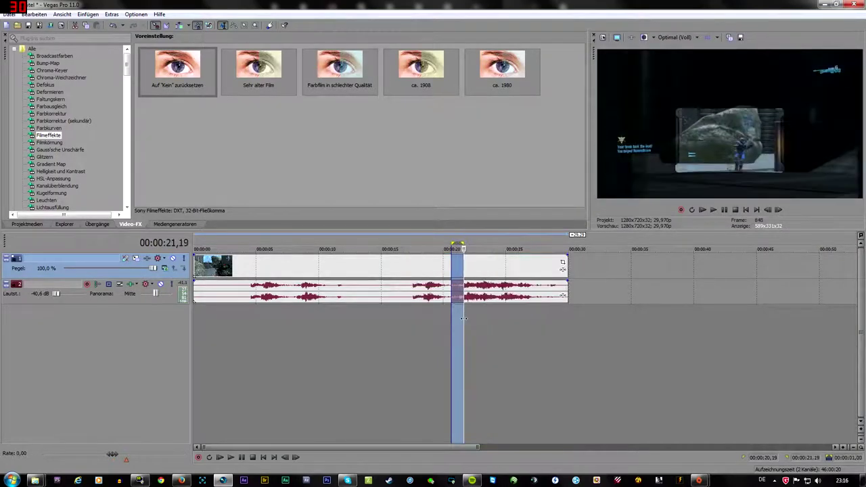
pyautogui.scroll(5, 467, 319)
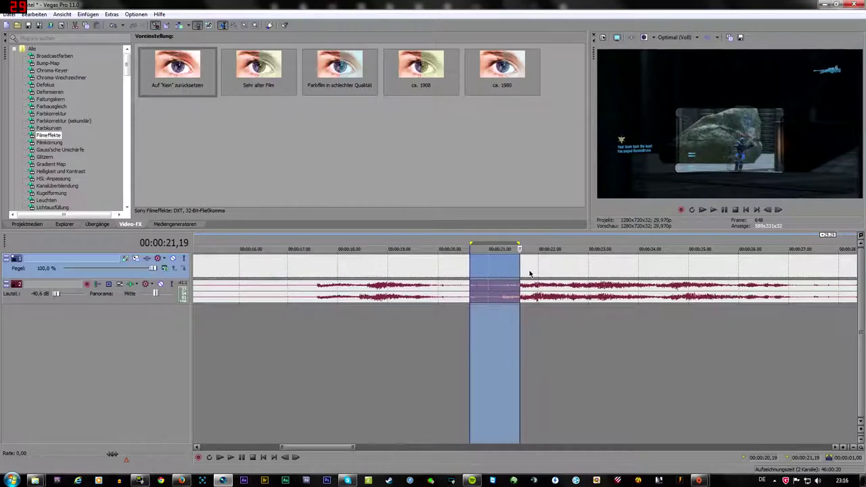
pyautogui.press('q')
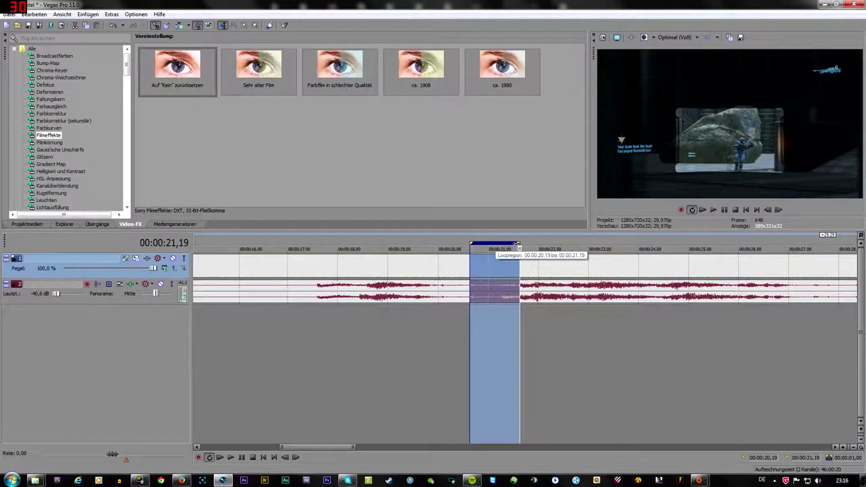
pyautogui.moveTo(516, 248)
pyautogui.mouseDown()
pyautogui.moveTo(528, 245)
pyautogui.moveTo(521, 272)
pyautogui.mouseUp()
pyautogui.press('space')
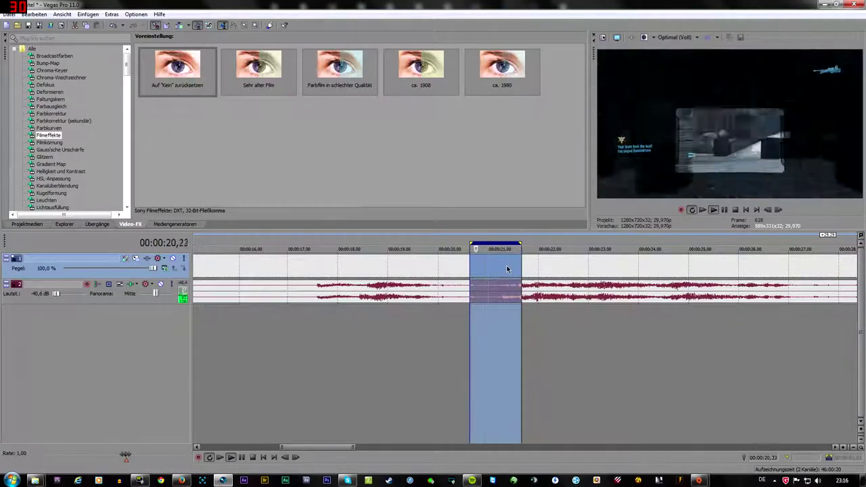
pyautogui.press('Return')
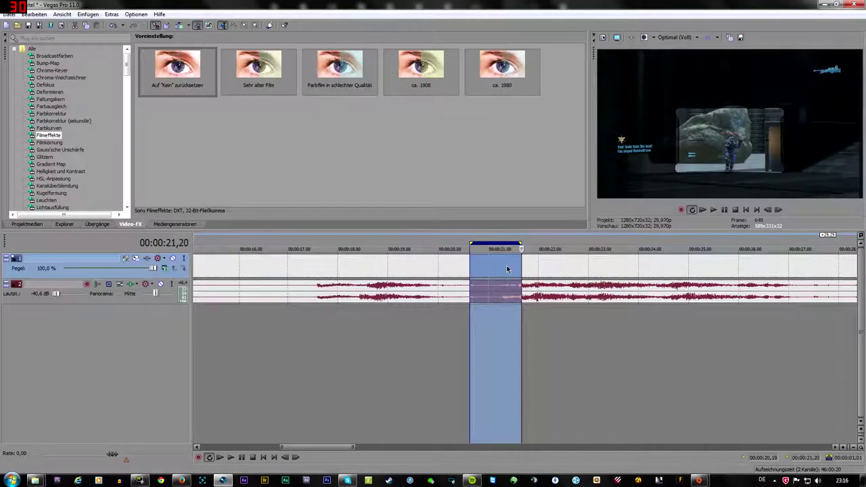
pyautogui.click(473, 273)
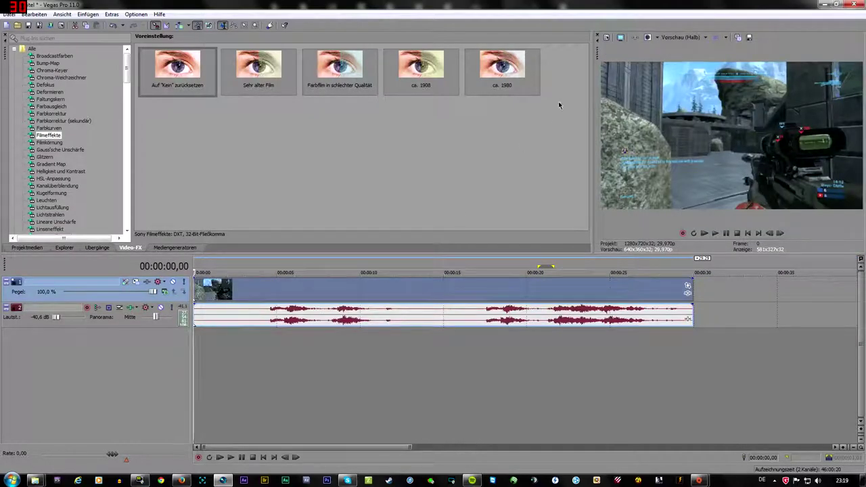
# Step: Try Vorschau preview quality at Auto and then Viertel resolution
pyautogui.click(504, 295)
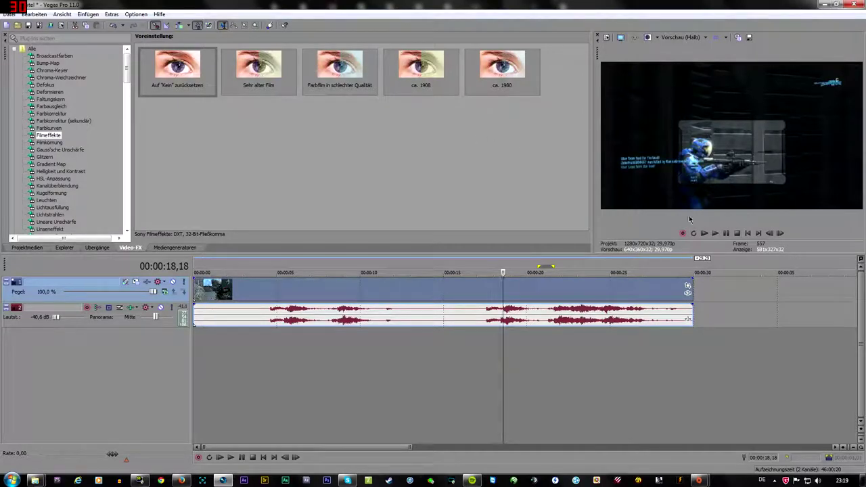
pyautogui.click(605, 290)
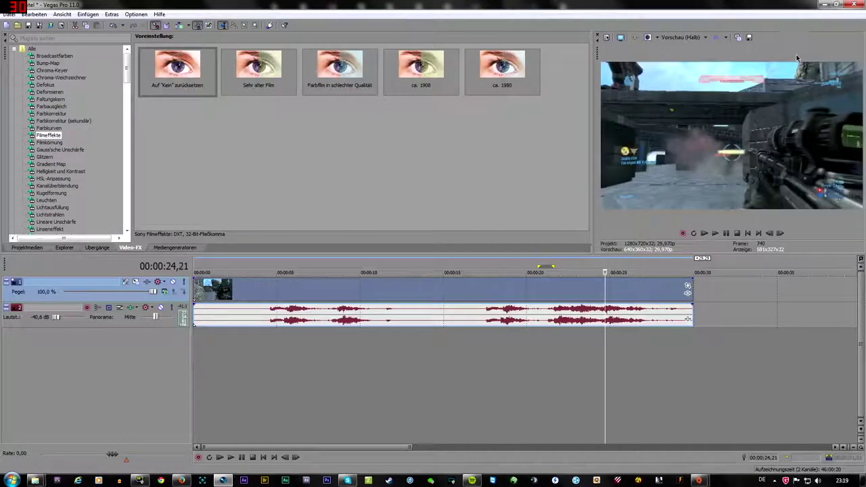
pyautogui.click(686, 37)
pyautogui.moveTo(688, 57)
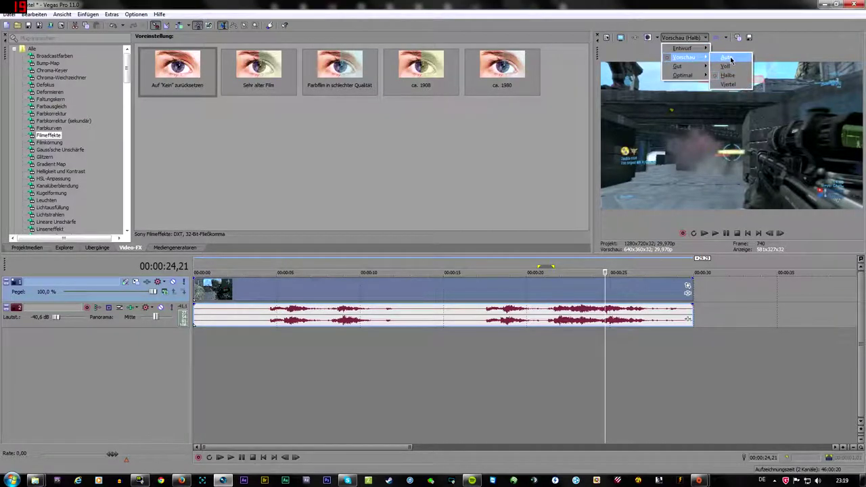
pyautogui.click(730, 58)
pyautogui.click(689, 39)
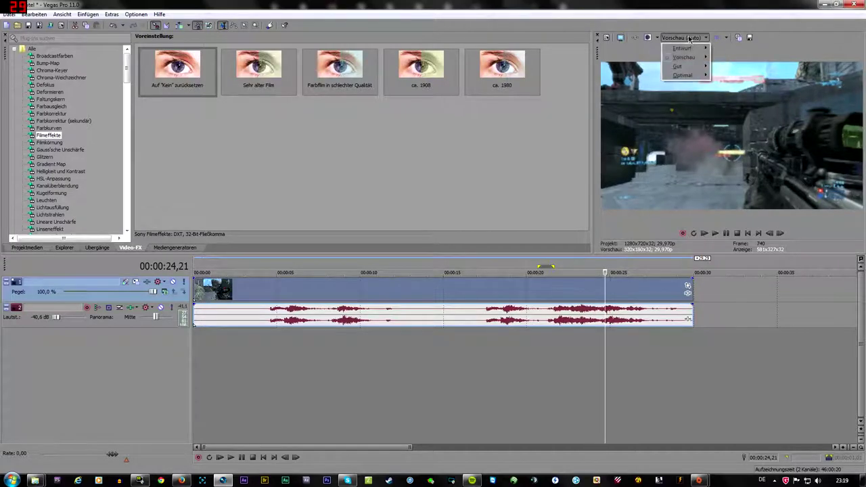
pyautogui.moveTo(685, 57)
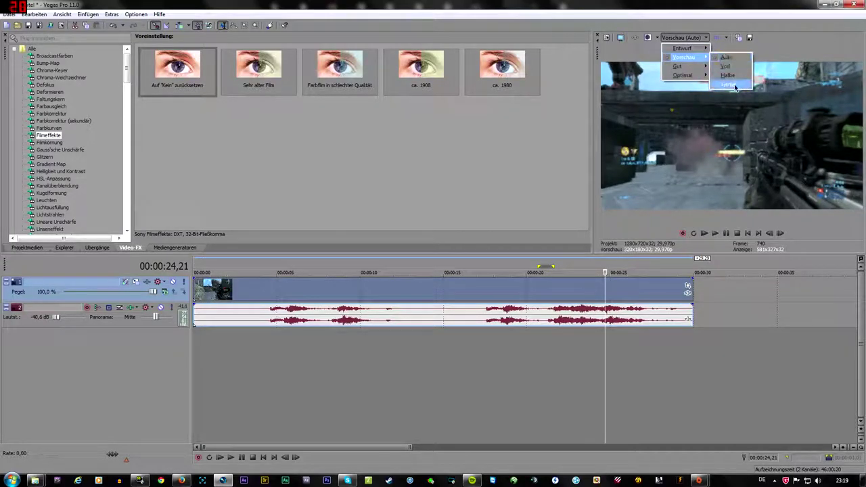
pyautogui.click(734, 86)
# Step: Switch preview quality to Optimal, first Auto, then Voll resolution
pyautogui.click(685, 38)
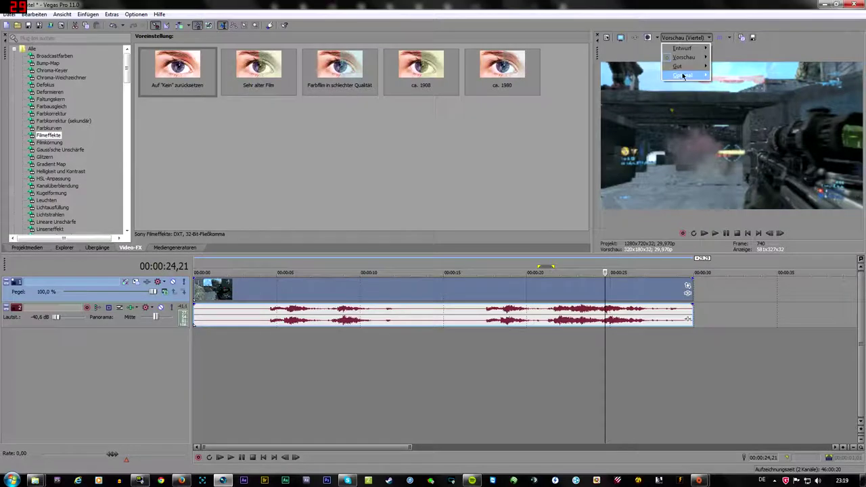
pyautogui.moveTo(684, 75)
pyautogui.click(719, 76)
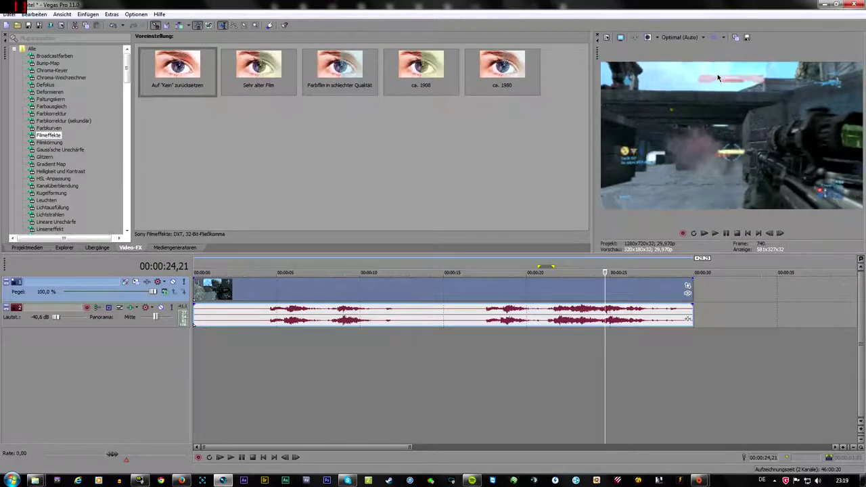
pyautogui.click(679, 38)
pyautogui.moveTo(697, 75)
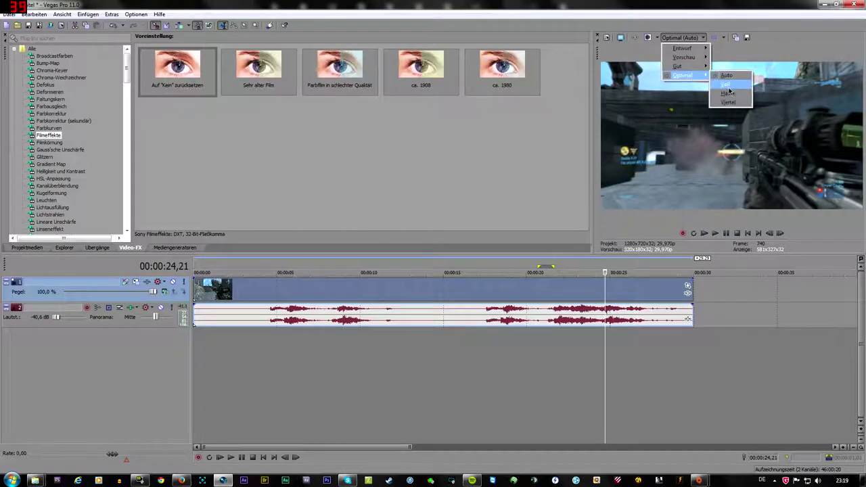
pyautogui.click(728, 85)
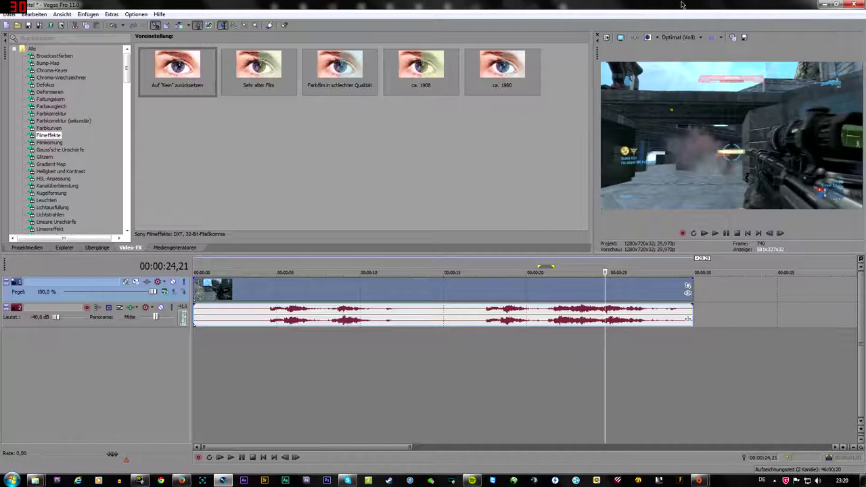
# Step: Show the Raster grid overlay on the preview, then turn it back off
pyautogui.click(722, 38)
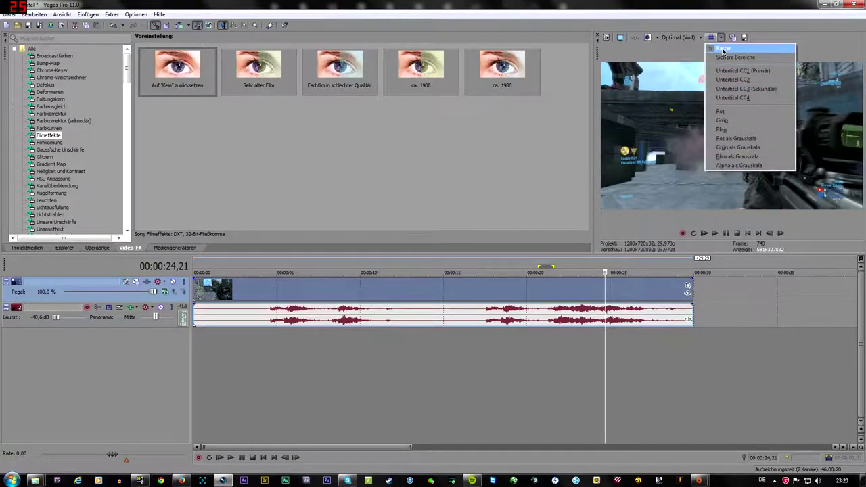
pyautogui.click(723, 50)
pyautogui.click(712, 39)
pyautogui.click(711, 37)
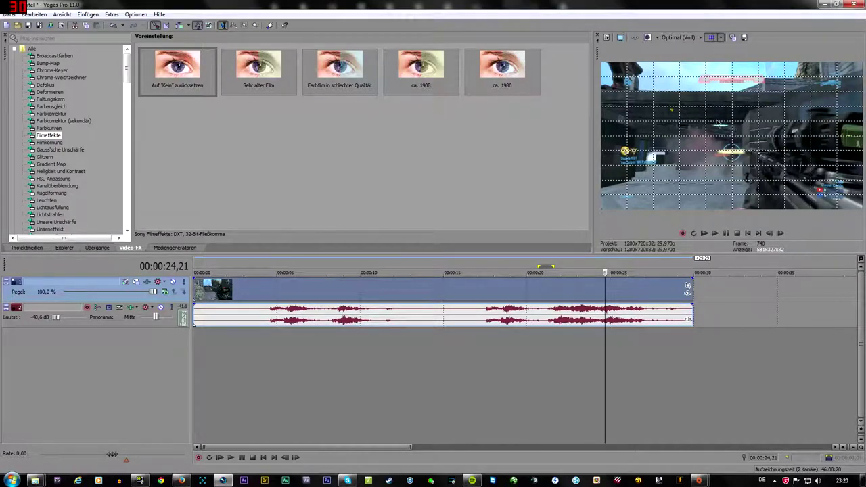
pyautogui.click(712, 38)
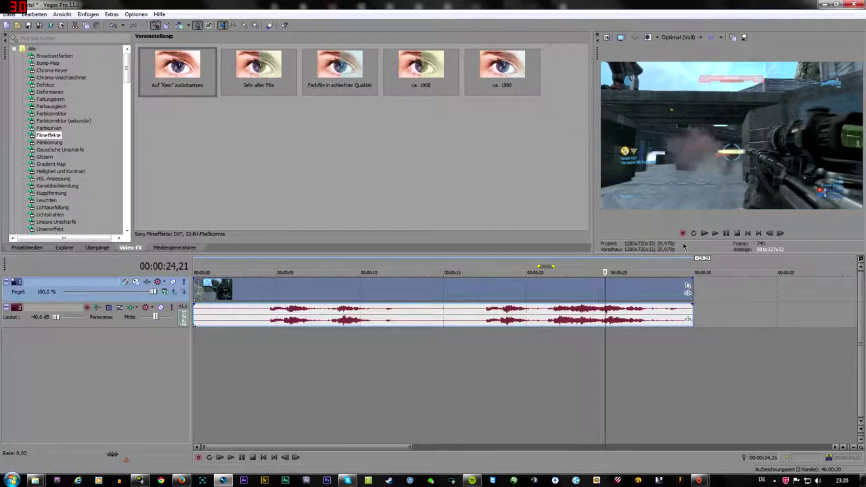
# Step: Set preview quality to Vorschau > Halb, rendering at 640x360
pyautogui.click(681, 37)
pyautogui.moveTo(685, 63)
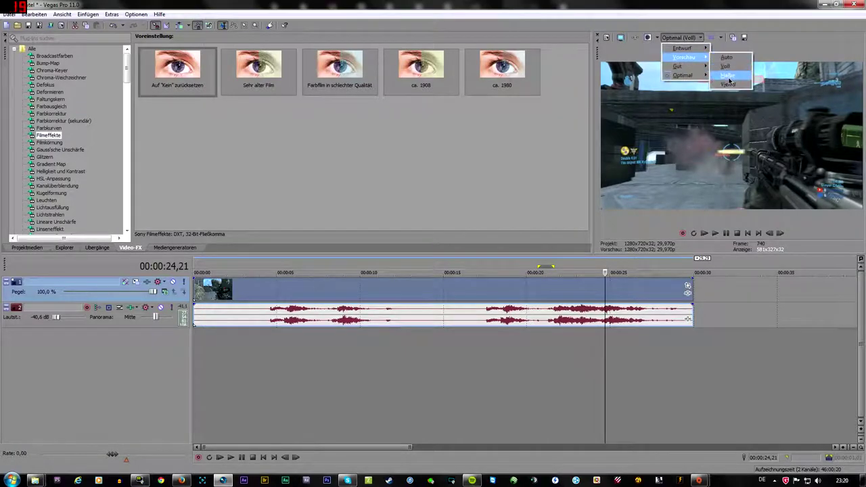
pyautogui.click(730, 76)
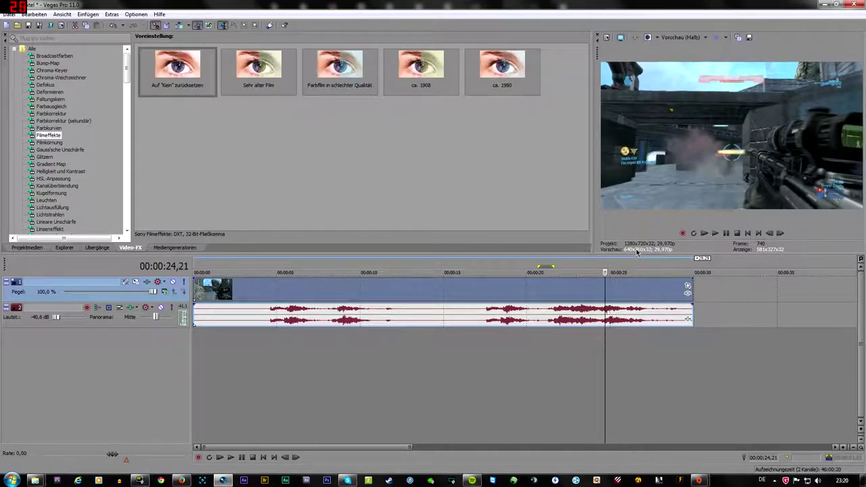
pyautogui.click(712, 289)
pyautogui.scroll(-2, 710, 289)
pyautogui.click(587, 298)
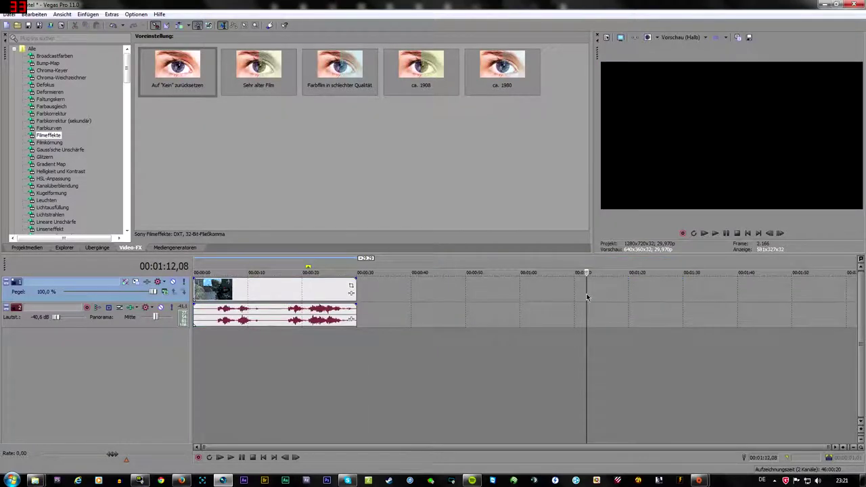
# Step: Park the edit cursor on the Halo clip at exactly 00:00:24,17
pyautogui.click(245, 298)
pyautogui.scroll(3, 305, 298)
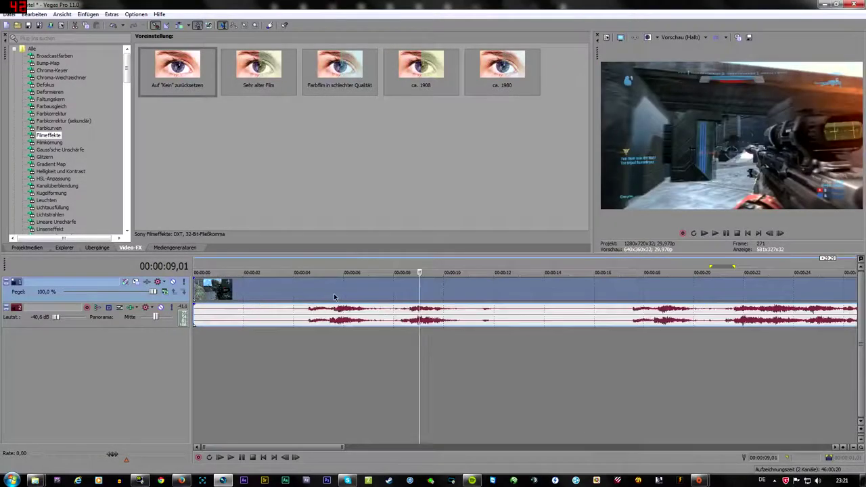
pyautogui.scroll(-2, 339, 296)
pyautogui.click(480, 297)
pyautogui.scroll(2, 480, 297)
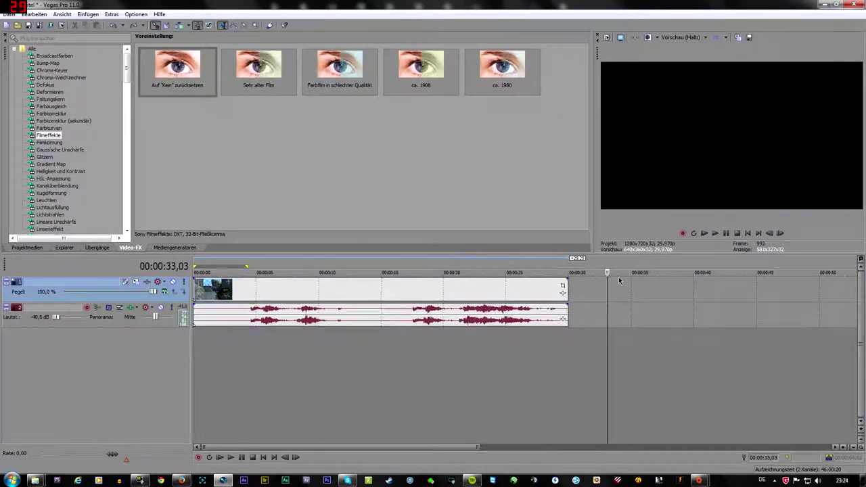
pyautogui.click(502, 293)
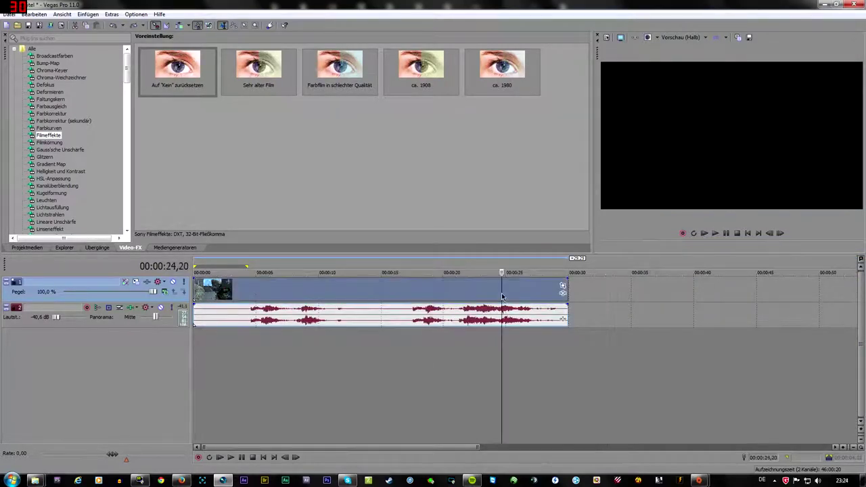
pyautogui.scroll(3, 502, 293)
pyautogui.click(495, 294)
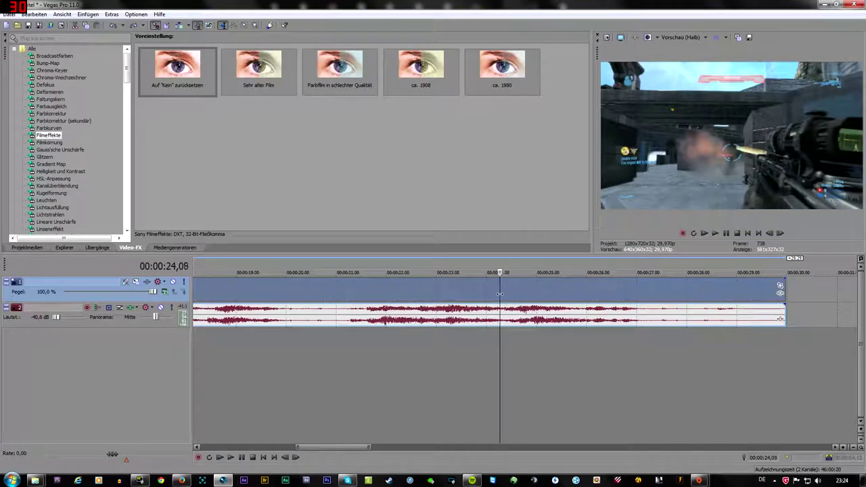
pyautogui.click(508, 293)
pyautogui.click(518, 293)
pyautogui.scroll(3, 520, 293)
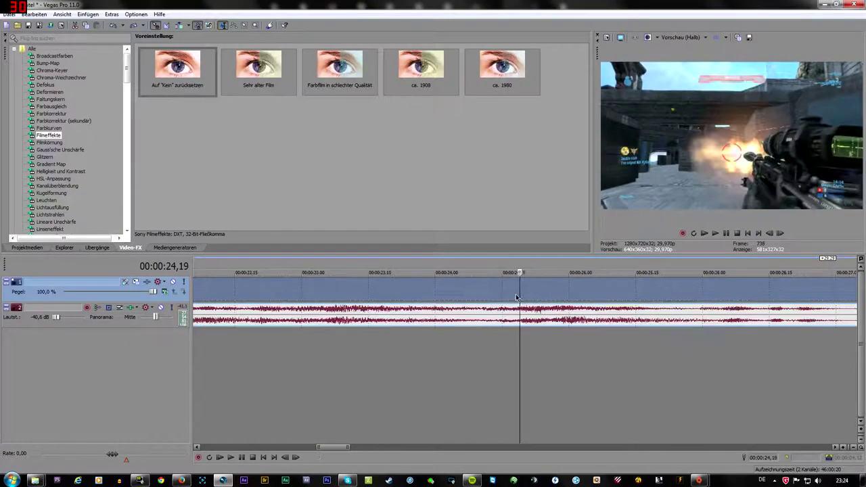
pyautogui.click(515, 292)
pyautogui.click(511, 291)
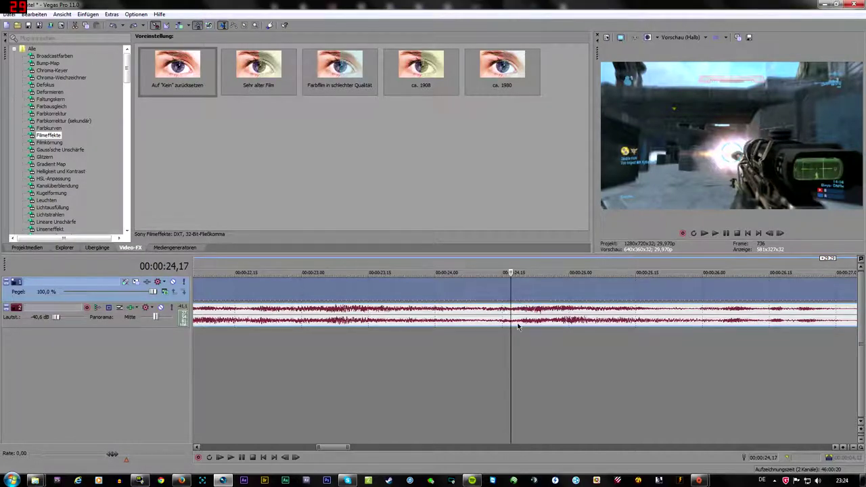
# Step: Split the clip at 00:00:24,17, drag the right part away, then undo to snap it back
pyautogui.press('s')
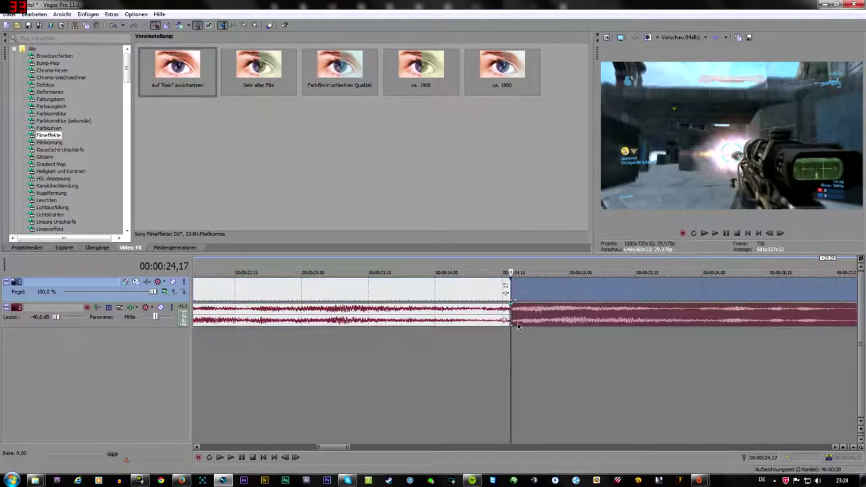
pyautogui.scroll(-5, 505, 313)
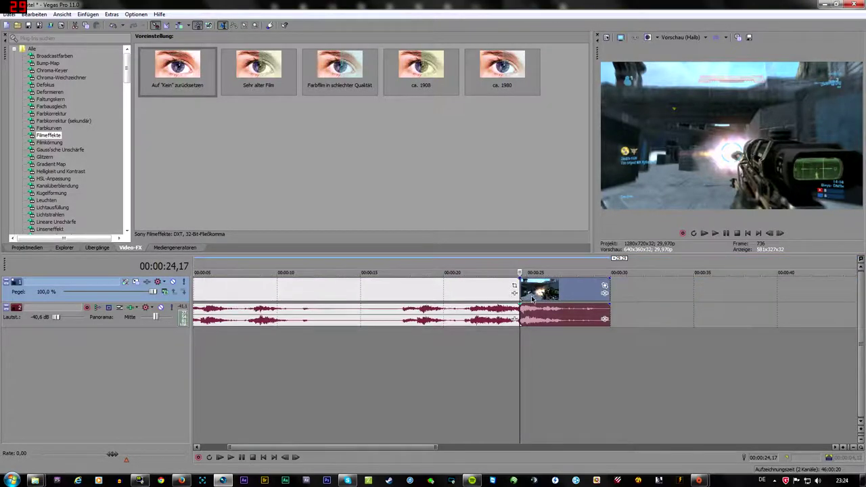
pyautogui.scroll(3, 531, 299)
pyautogui.moveTo(532, 298); pyautogui.dragTo(765, 287)
pyautogui.scroll(-2, 532, 295)
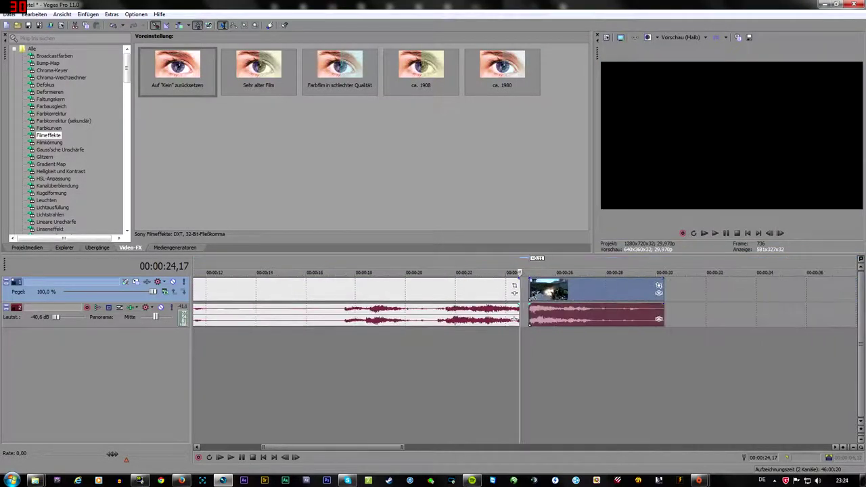
pyautogui.click(467, 290)
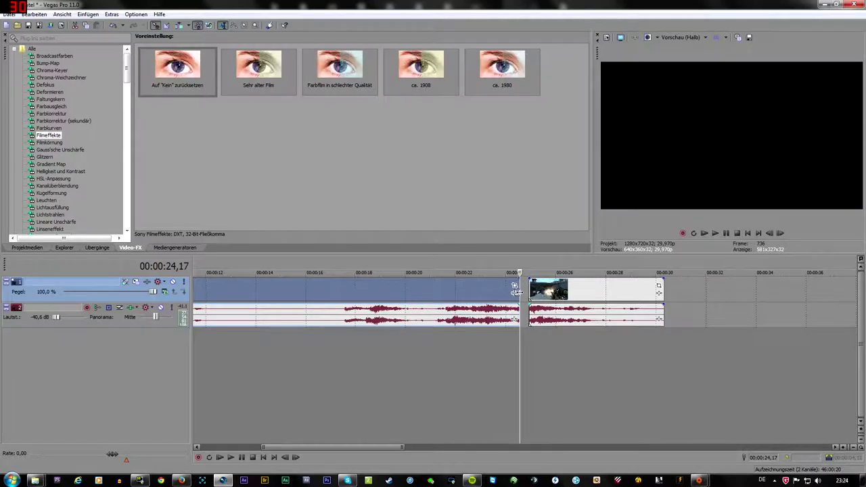
pyautogui.click(541, 292)
pyautogui.scroll(3, 541, 292)
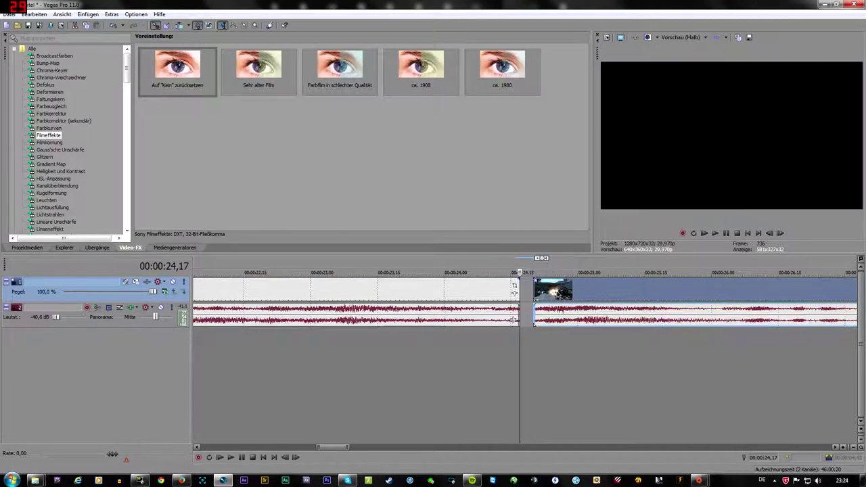
pyautogui.hotkey('ctrl', 'z')
# Step: Select the clip's audio part and step the cursor back to 00:00:24,14, then go to the editing options
pyautogui.scroll(2, 514, 291)
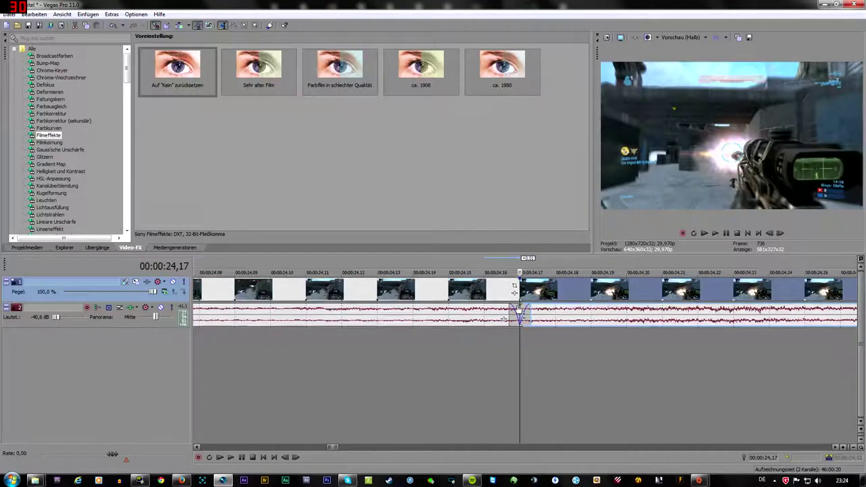
pyautogui.scroll(4, 514, 292)
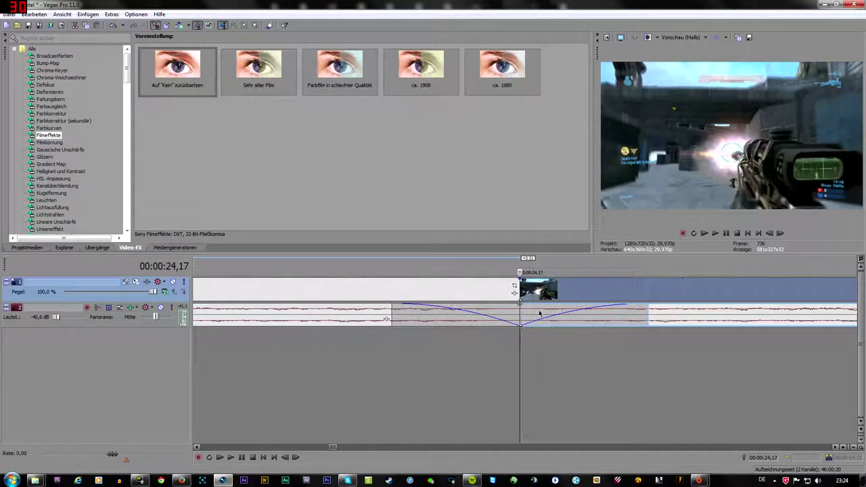
pyautogui.scroll(-4, 541, 318)
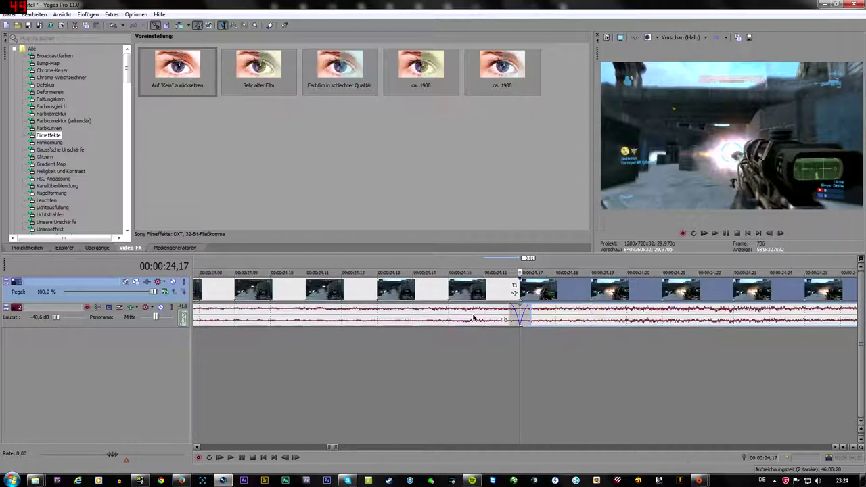
pyautogui.click(452, 317)
pyautogui.press('space')
pyautogui.press('space')
pyautogui.press('Left')
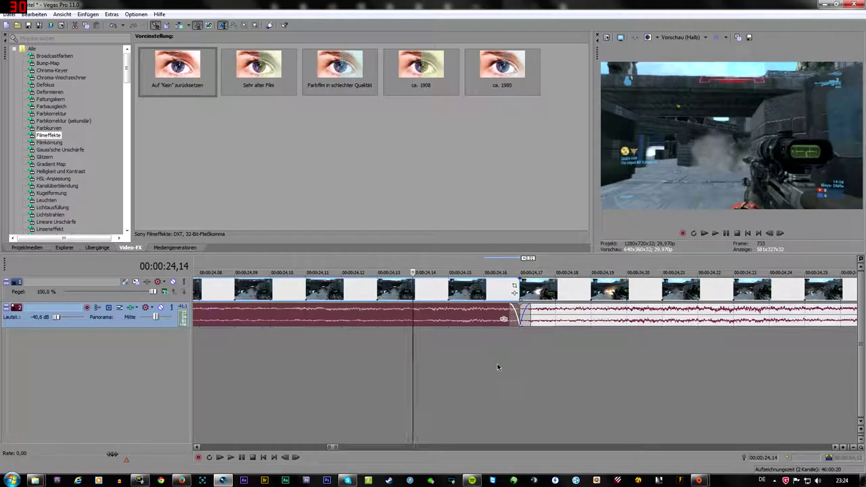
pyautogui.click(136, 14)
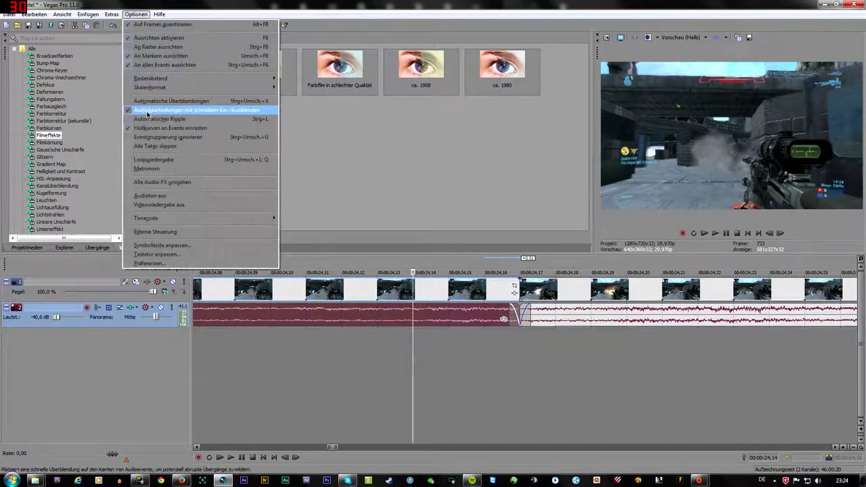
# Step: Toggle quick fades on audio edits, try stepped splits, then undo the earlier splits
pyautogui.click(236, 110)
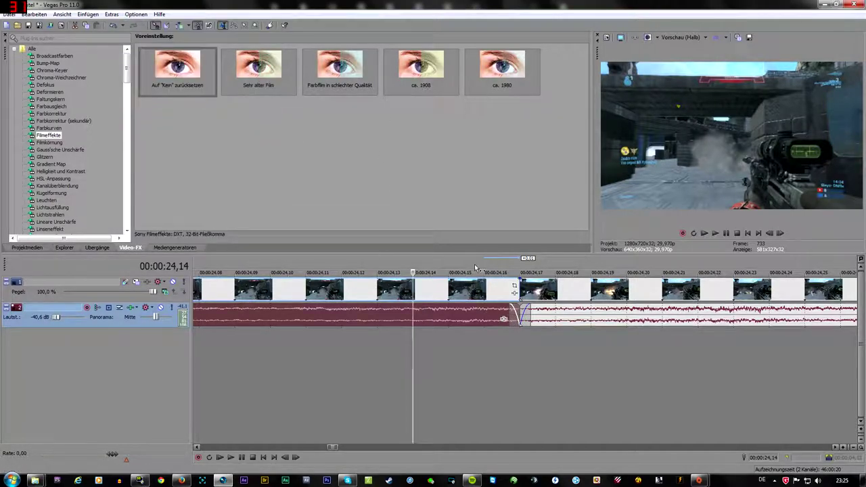
pyautogui.click(586, 296)
pyautogui.press('s')
pyautogui.hotkey('alt', 'Right')
pyautogui.press('s')
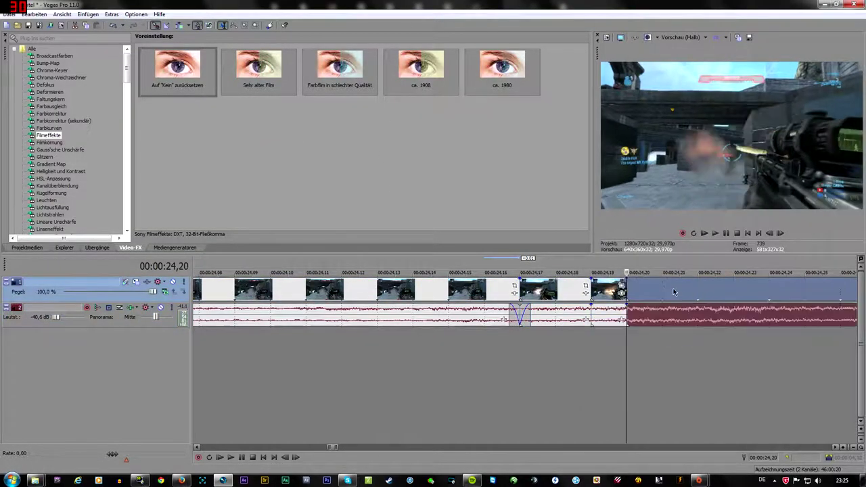
pyautogui.hotkey('alt', 'Right')
pyautogui.press('s')
pyautogui.hotkey('ctrl', 'z')
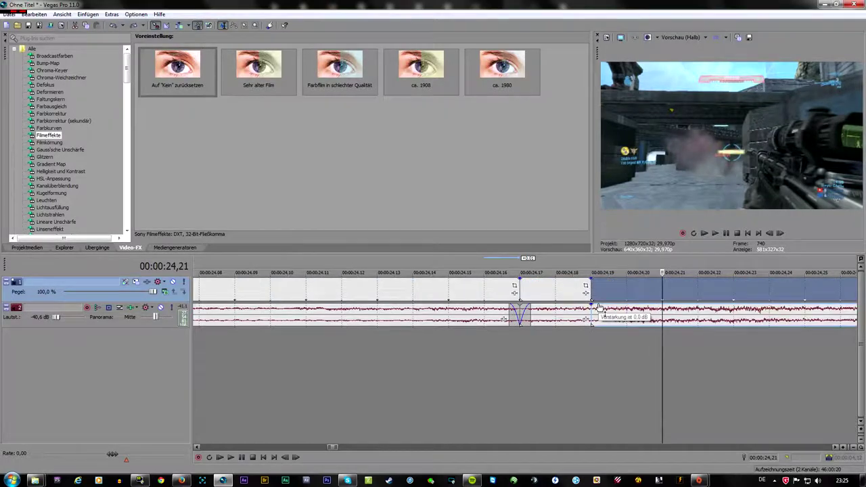
pyautogui.hotkey('ctrl', 'z')
pyautogui.hotkey('ctrl', 'z')
pyautogui.hotkey('ctrl', 'z')
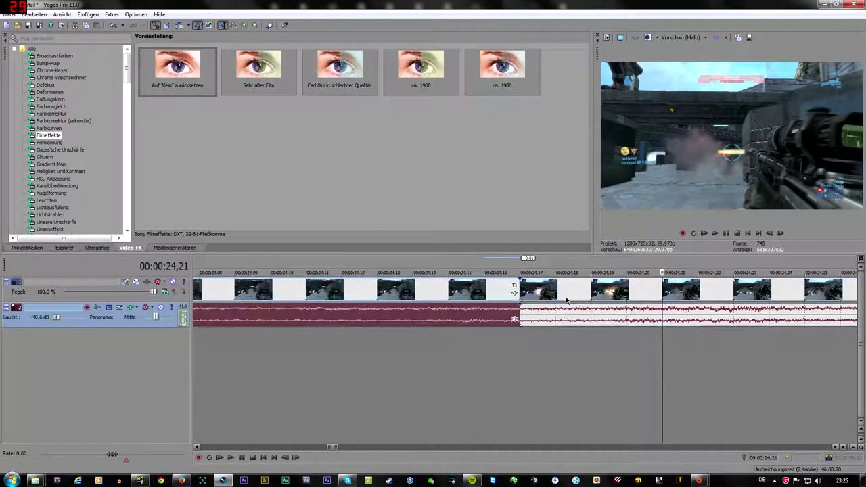
# Step: Mark time ranges ending at 17 seconds and from 0 to 4 seconds, parking at 4,14
pyautogui.scroll(-5, 387, 309)
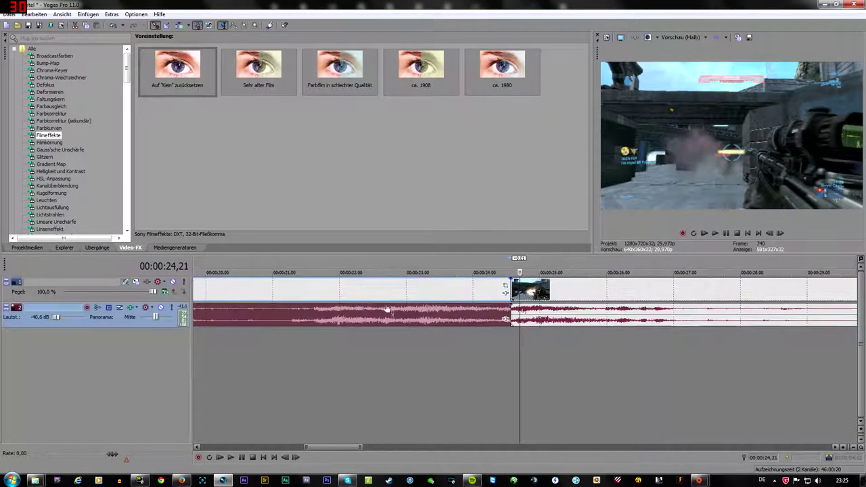
pyautogui.scroll(-3, 314, 303)
pyautogui.scroll(-3, 331, 311)
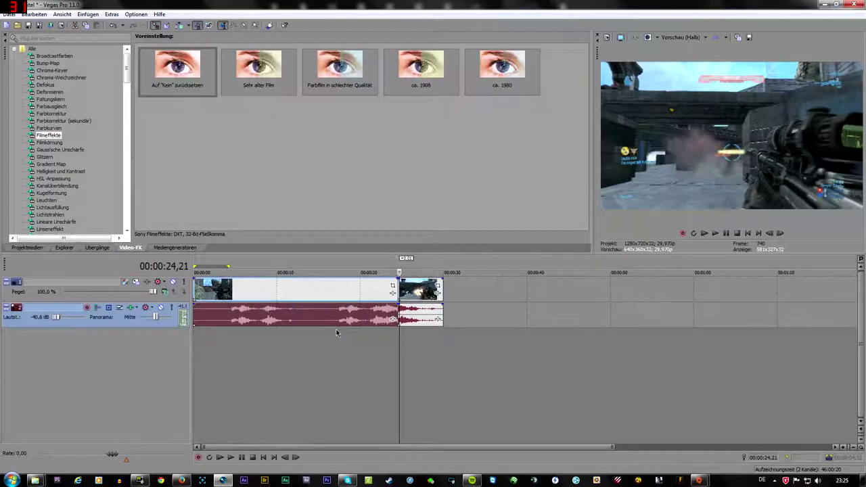
pyautogui.click(339, 336)
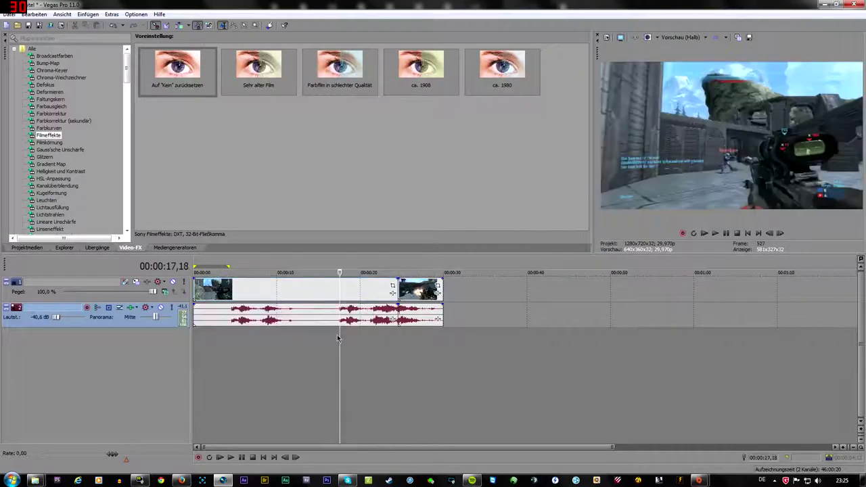
pyautogui.moveTo(283, 331); pyautogui.dragTo(340, 331)
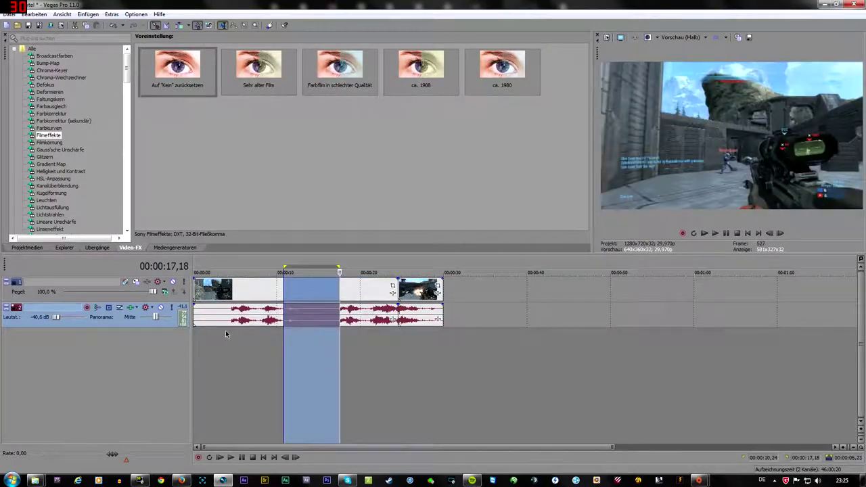
pyautogui.moveTo(232, 329); pyautogui.dragTo(170, 330)
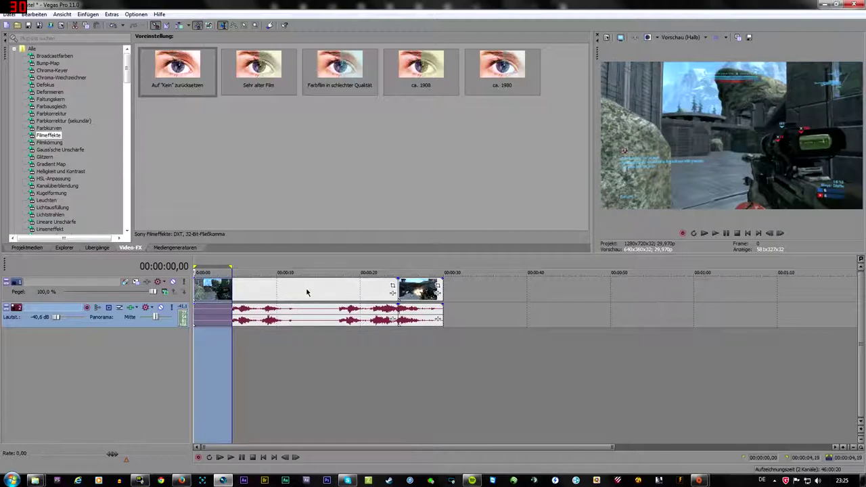
pyautogui.click(231, 297)
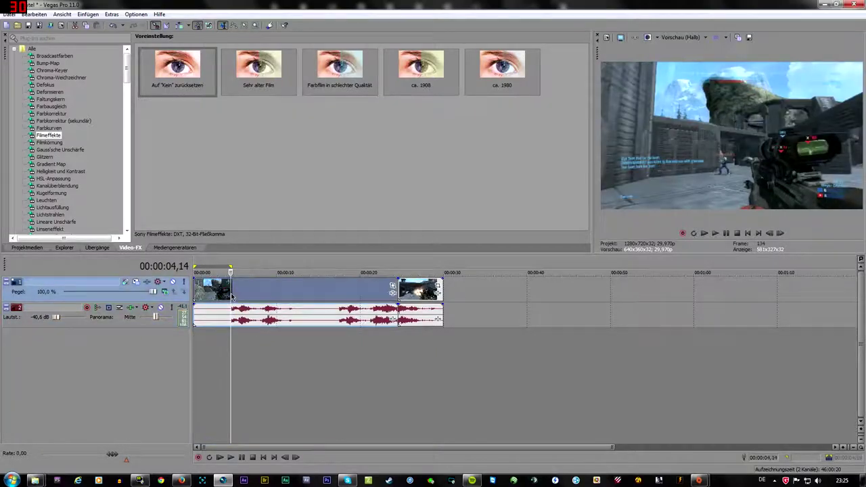
pyautogui.scroll(4, 234, 298)
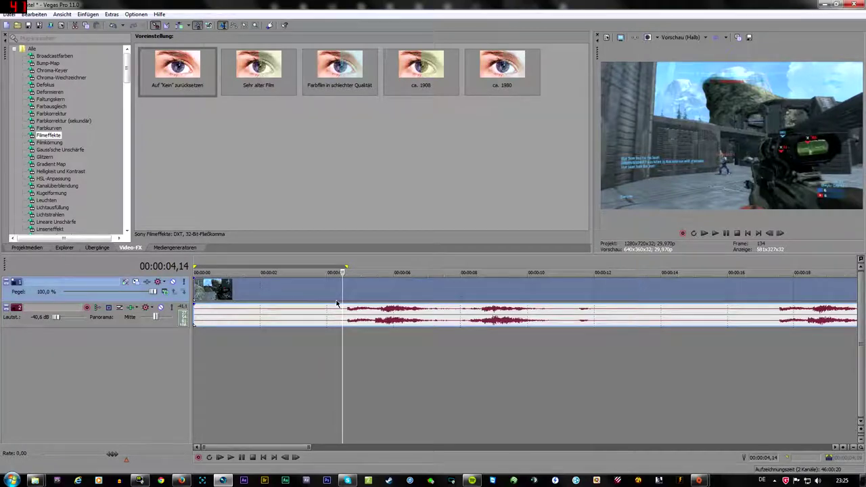
pyautogui.scroll(-4, 339, 301)
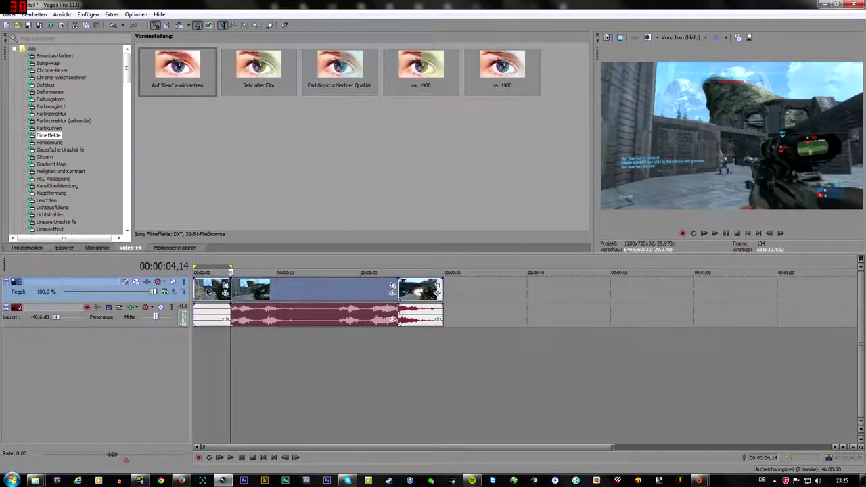
# Step: Delete the short opening clip from the timeline
pyautogui.click(208, 291)
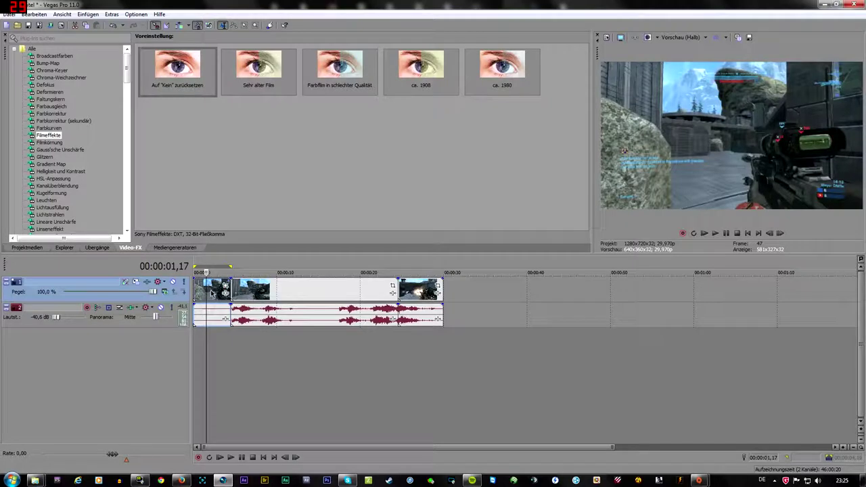
pyautogui.moveTo(207, 291); pyautogui.dragTo(215, 292)
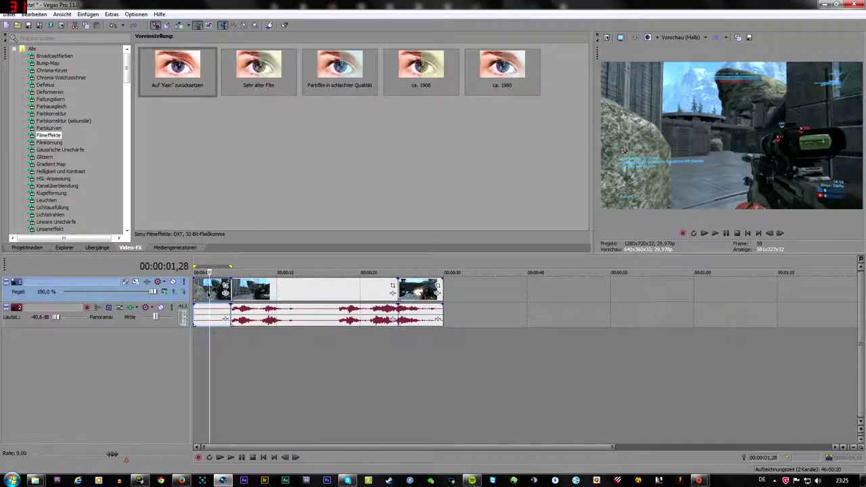
pyautogui.scroll(2, 215, 292)
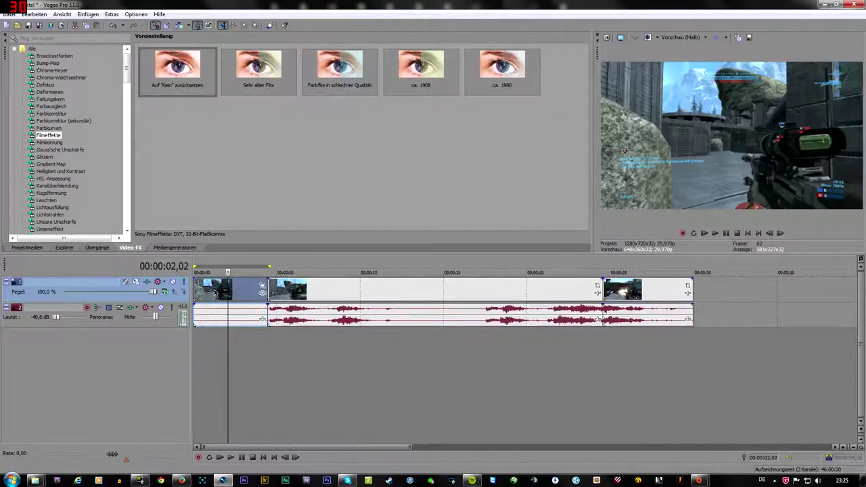
pyautogui.press('Delete')
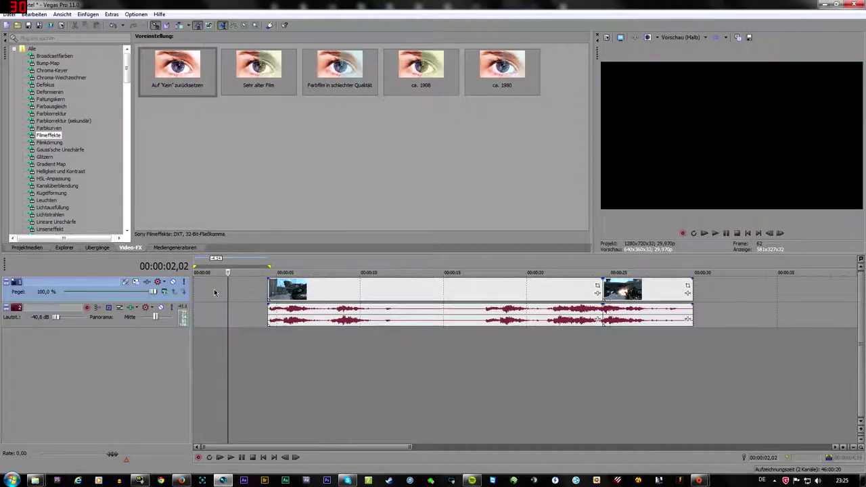
pyautogui.hotkey('ctrl', 'z')
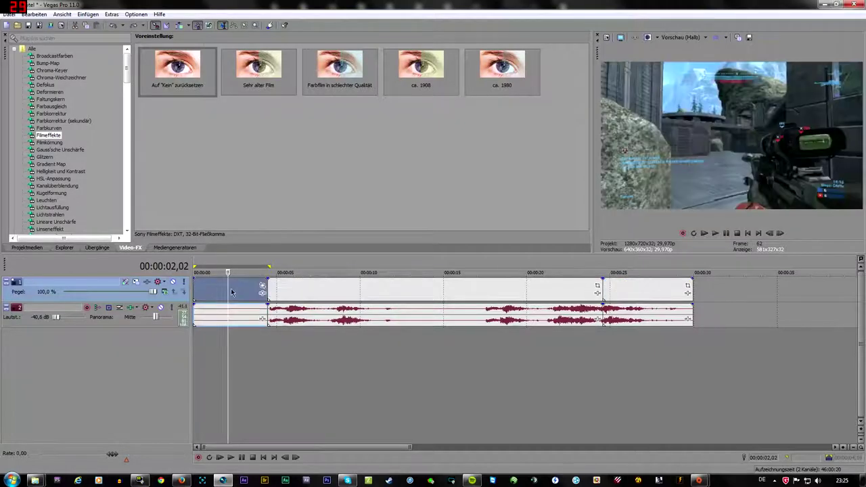
pyautogui.rightClick(233, 291)
pyautogui.click(279, 147)
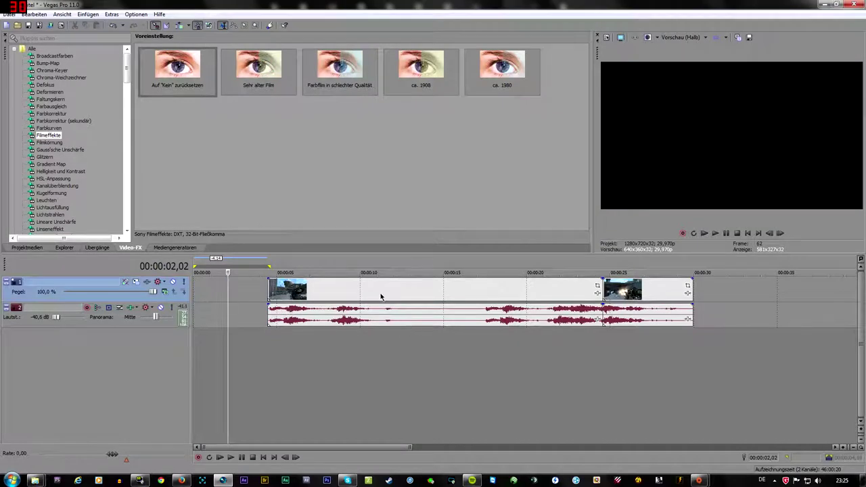
# Step: Split the long clip at 10,20 and 17,19, delete the middle piece, and slide the first clip to the start
pyautogui.click(380, 293)
pyautogui.click(371, 293)
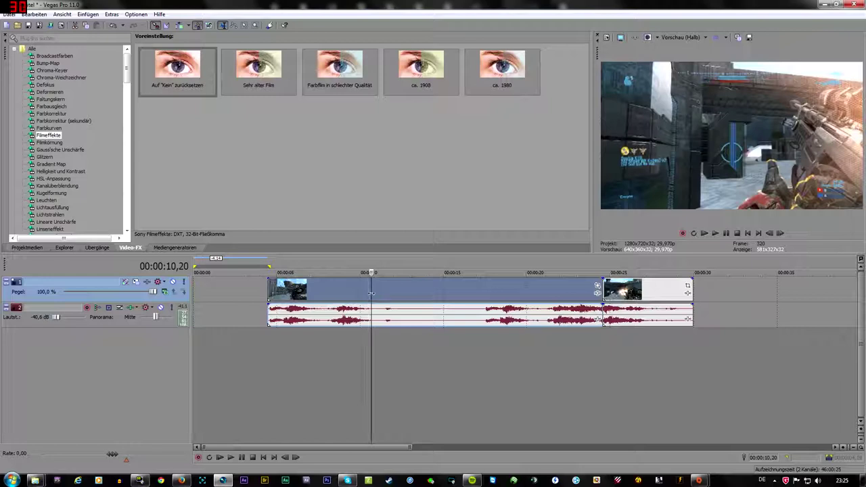
pyautogui.press('s')
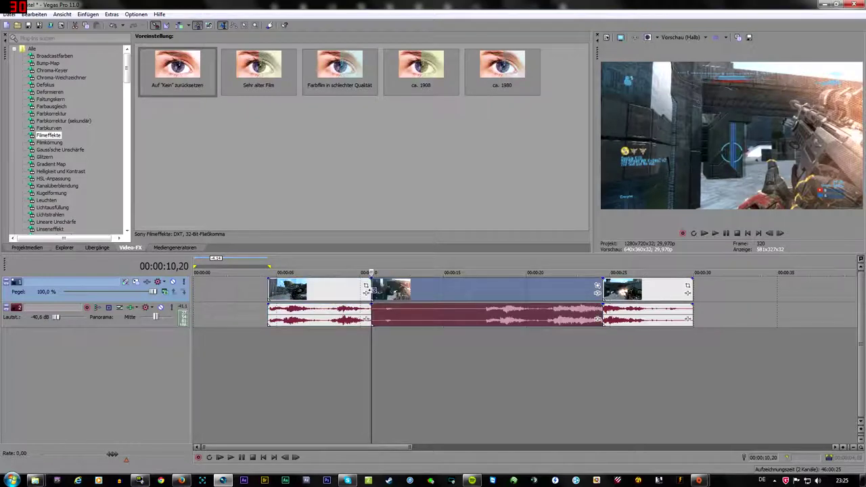
pyautogui.click(487, 289)
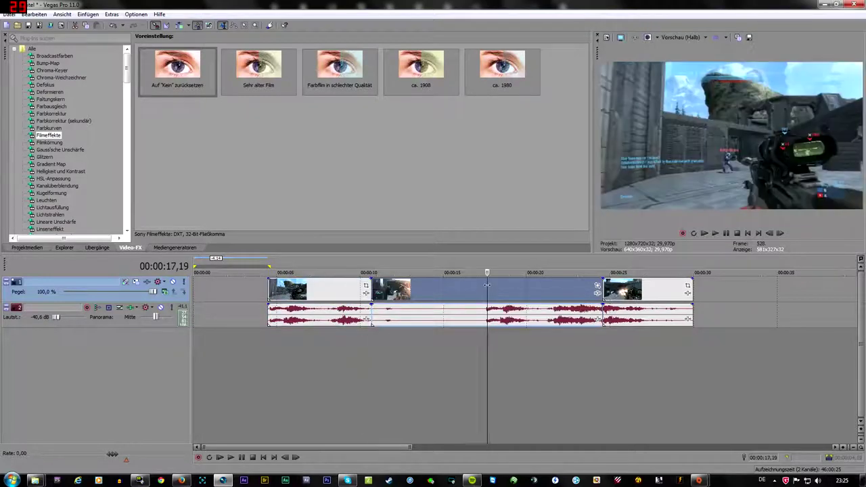
pyautogui.press('s')
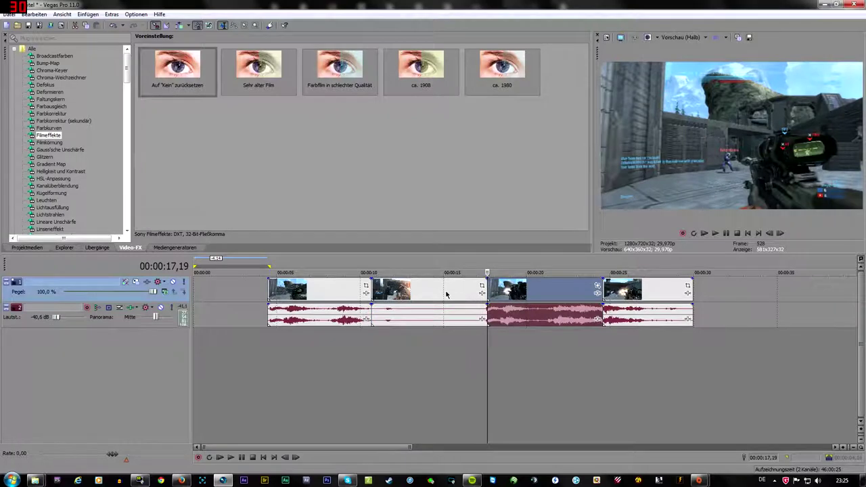
pyautogui.click(446, 292)
pyautogui.press('Delete')
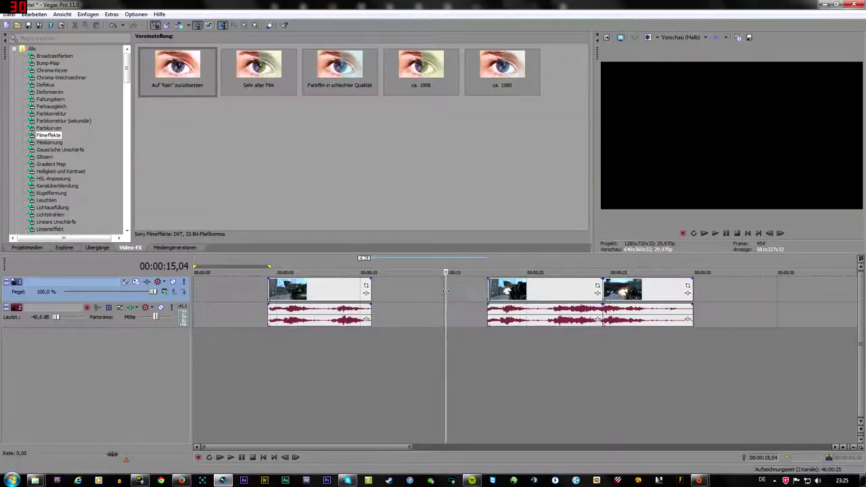
pyautogui.scroll(-2, 444, 306)
pyautogui.moveTo(298, 291); pyautogui.dragTo(243, 291)
# Step: Close the gaps between the clips and return the playhead to the timeline start
pyautogui.moveTo(428, 291); pyautogui.dragTo(283, 291)
pyautogui.moveTo(514, 291); pyautogui.dragTo(370, 291)
pyautogui.scroll(-2, 408, 321)
pyautogui.hotkey('ctrl', 'Home')
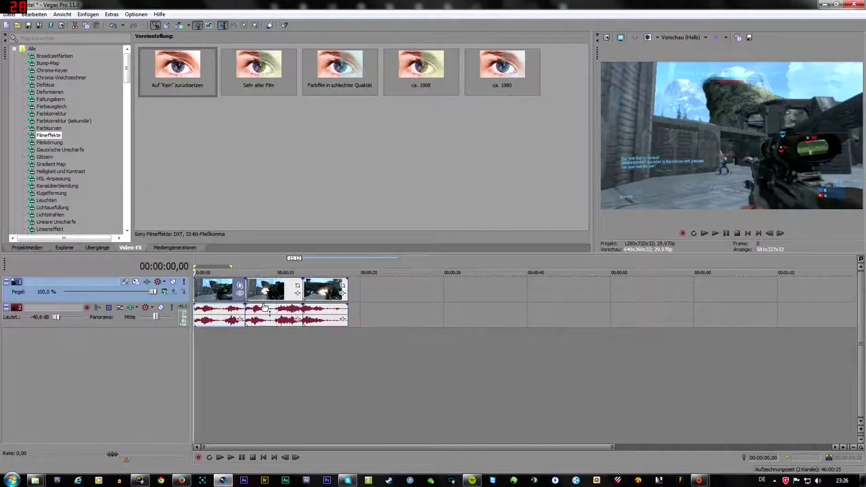
# Step: Zoom in and separate the second clip from its neighbours with small gaps
pyautogui.scroll(2, 251, 308)
pyautogui.scroll(1, 250, 308)
pyautogui.scroll(1, 251, 310)
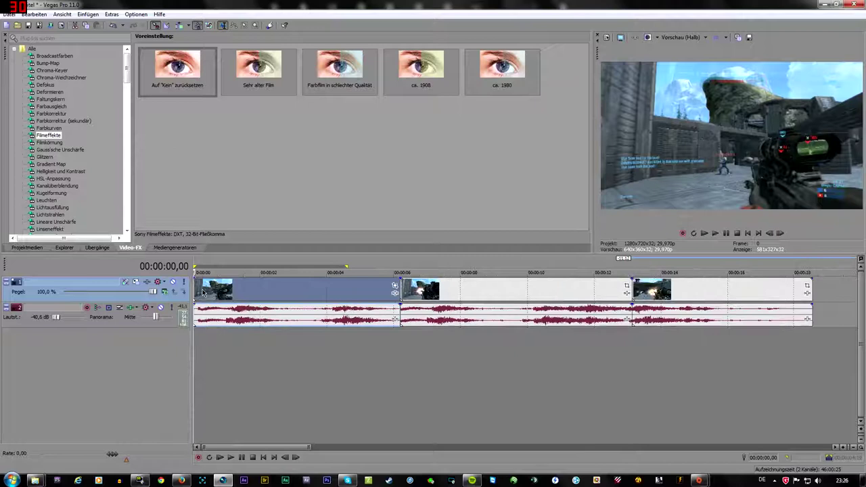
pyautogui.scroll(1, 203, 291)
pyautogui.scroll(-1, 203, 291)
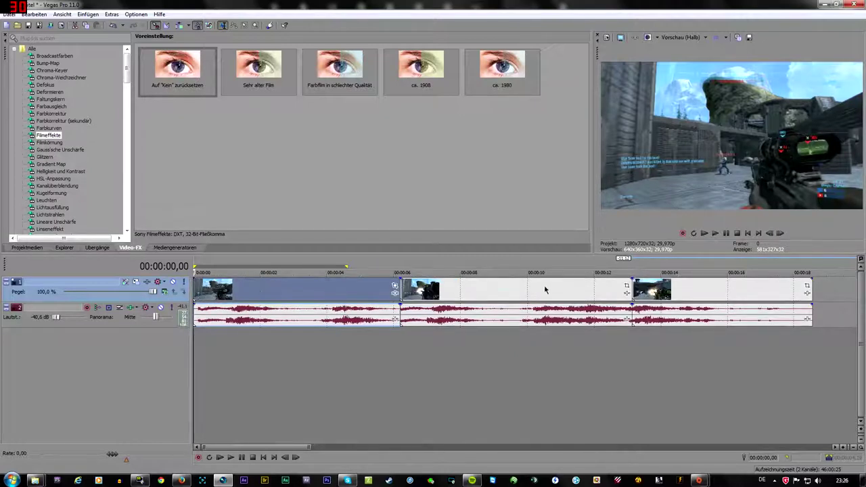
pyautogui.moveTo(634, 288); pyautogui.dragTo(655, 289)
pyautogui.moveTo(401, 287); pyautogui.dragTo(409, 287)
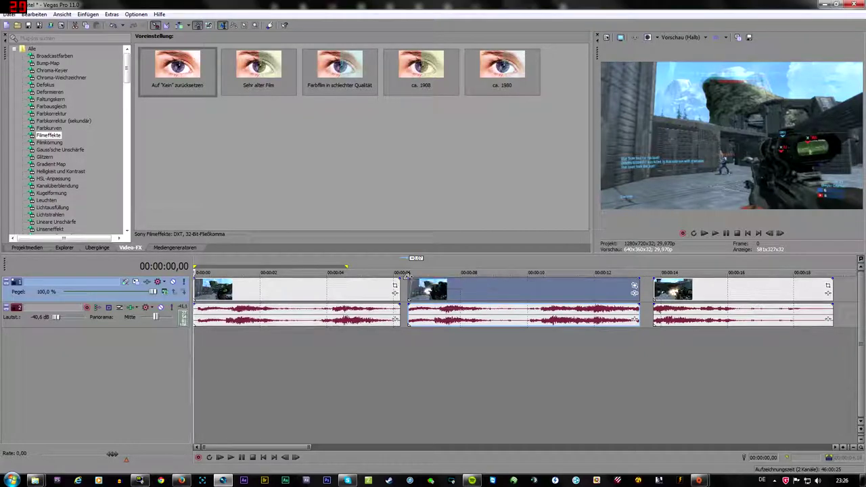
# Step: Add a fade-in and fade-out to the second clip and preview both
pyautogui.moveTo(406, 277); pyautogui.dragTo(485, 278)
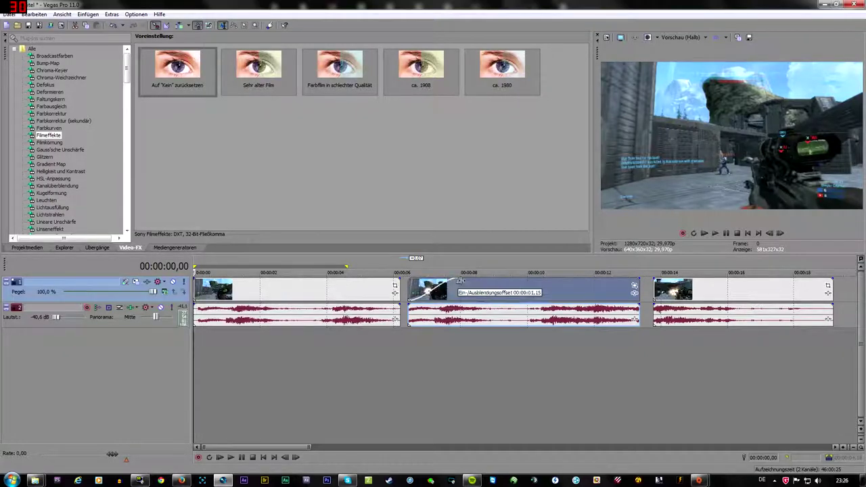
pyautogui.moveTo(638, 278); pyautogui.dragTo(573, 278)
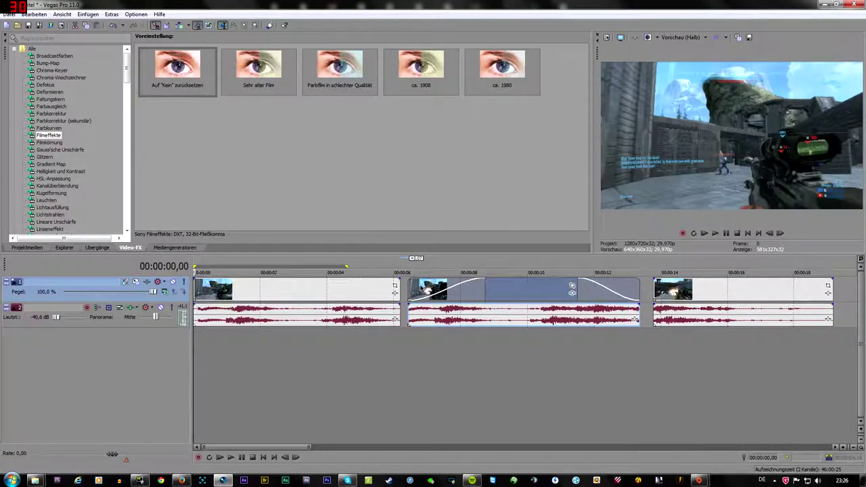
pyautogui.click(409, 286)
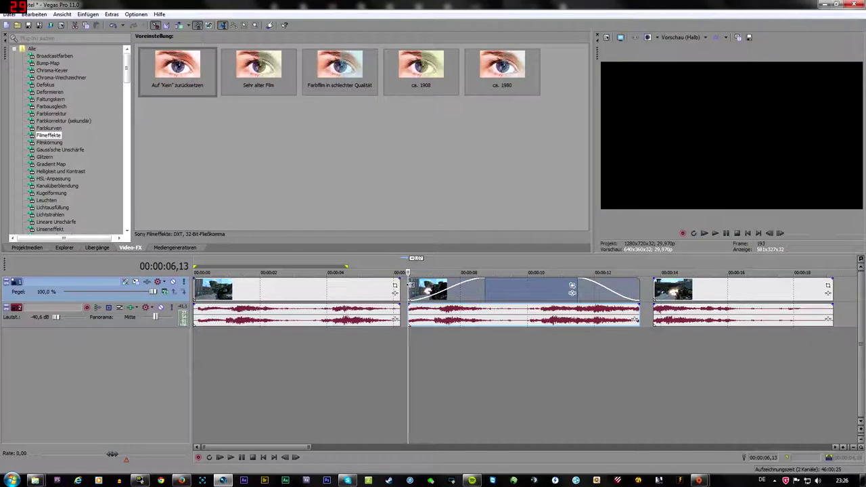
pyautogui.press('space')
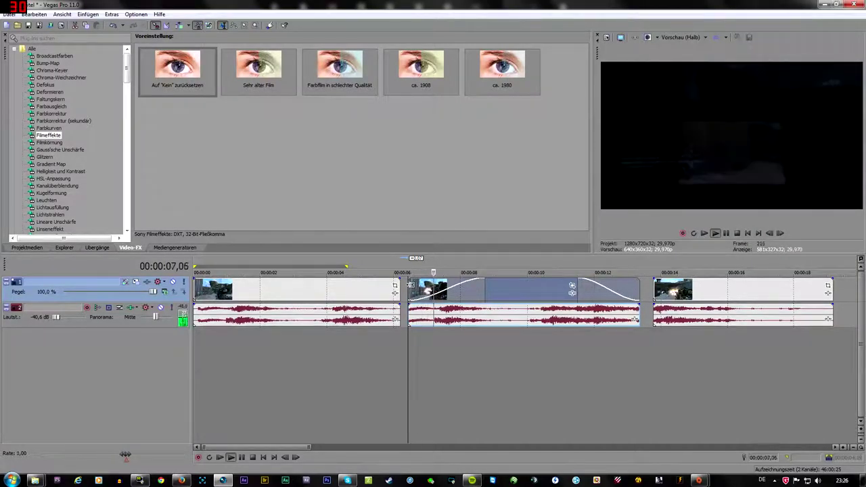
pyautogui.press('space')
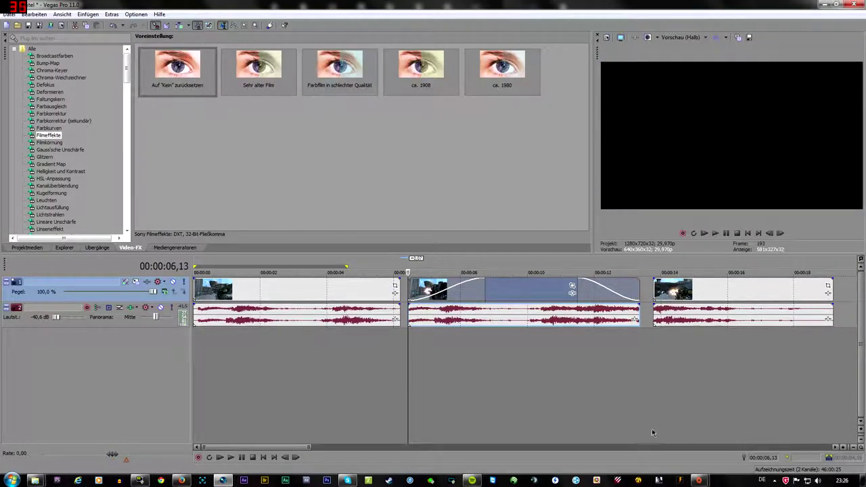
pyautogui.click(577, 287)
pyautogui.press('space')
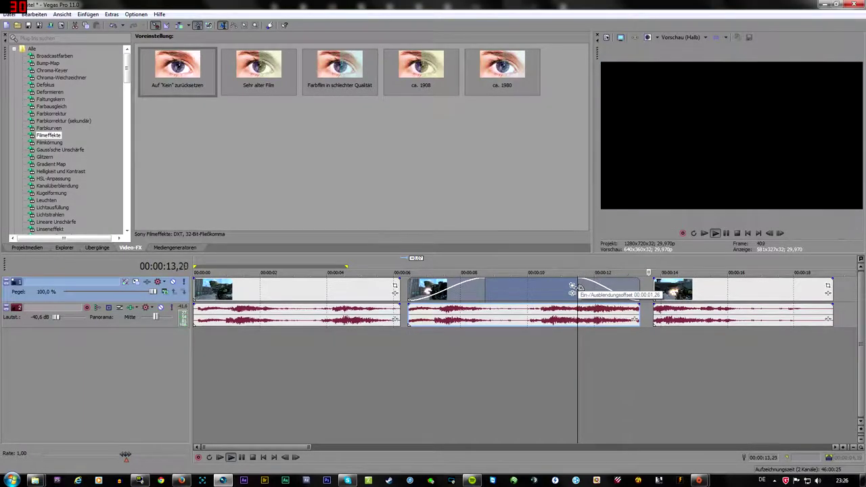
pyautogui.press('space')
# Step: Park playback at 00:00:12,11 and show the Übergänge transitions library
pyautogui.scroll(-3, 576, 293)
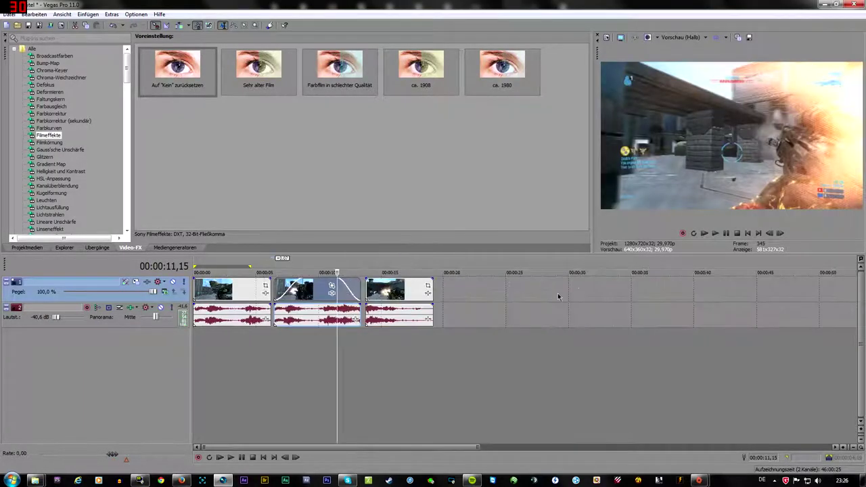
pyautogui.scroll(3, 576, 292)
pyautogui.click(399, 291)
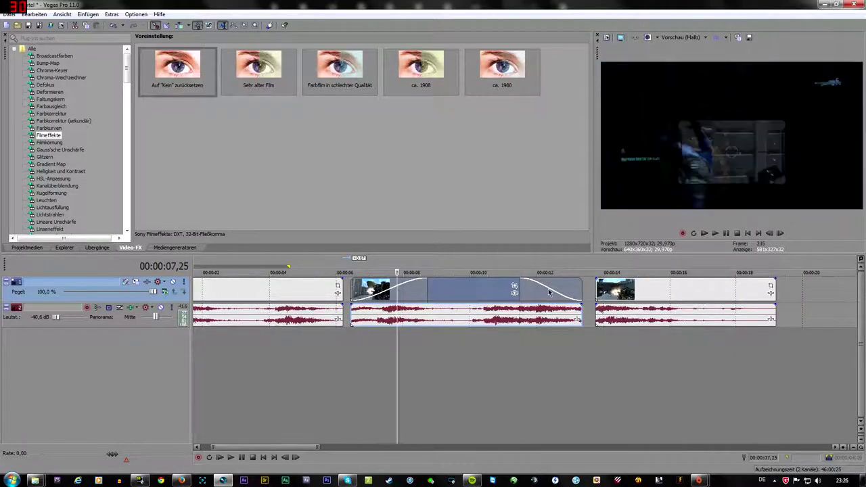
pyautogui.click(548, 292)
pyautogui.click(102, 248)
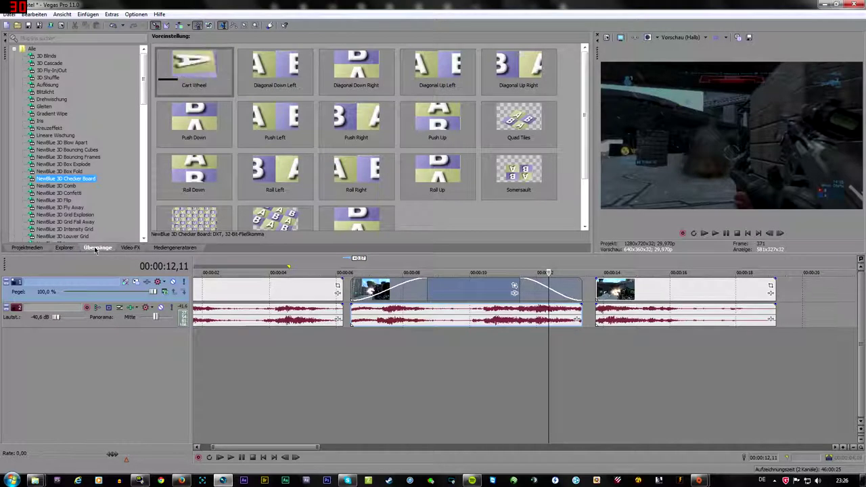
# Step: Browse the docked library tabs and bring the Übergänge window to the front
pyautogui.click(64, 247)
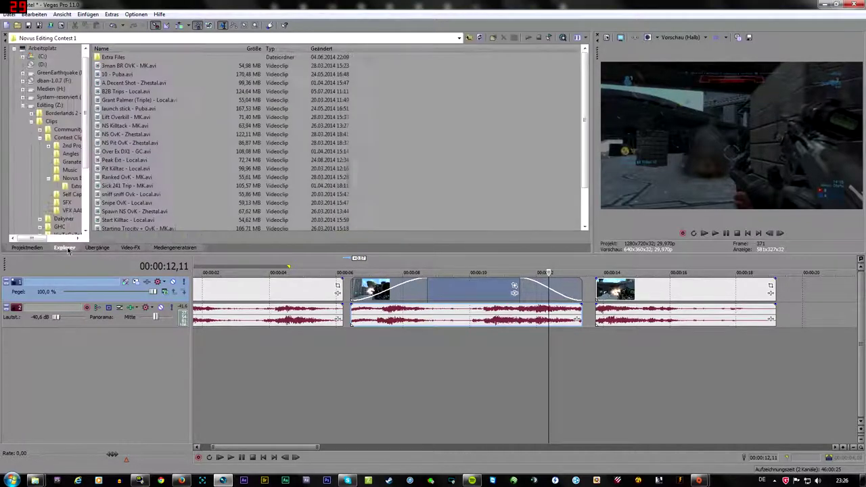
pyautogui.click(131, 248)
pyautogui.click(169, 247)
pyautogui.click(97, 247)
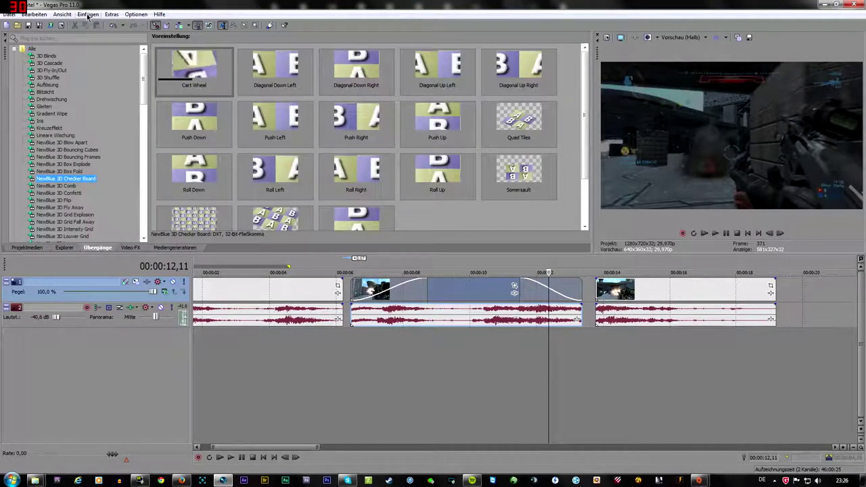
pyautogui.click(62, 15)
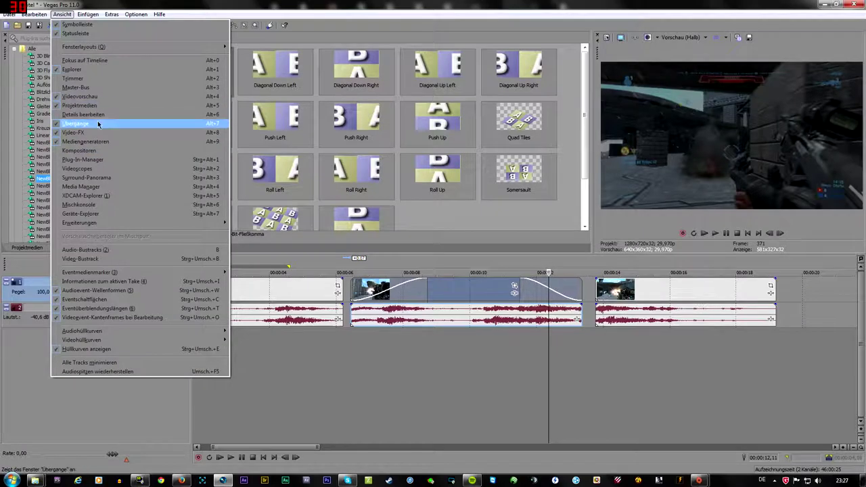
pyautogui.click(351, 223)
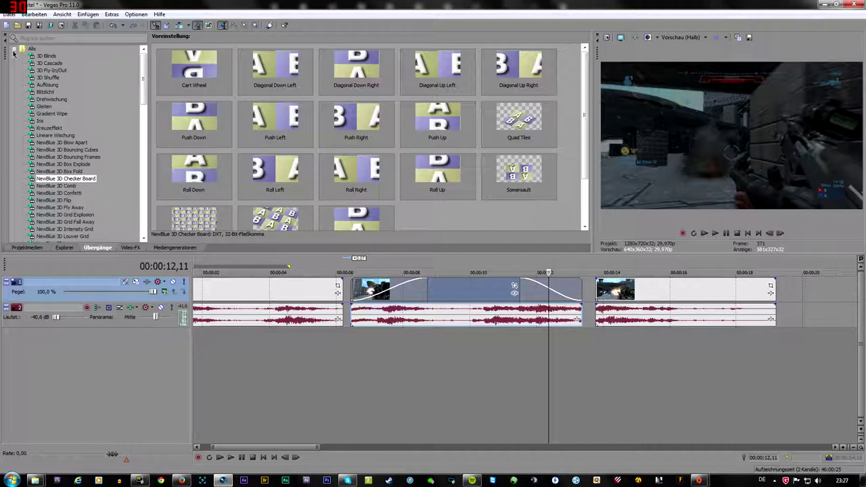
# Step: Float the Übergänge window, redock it upper left, and move its tab ahead of Projektmedien
pyautogui.moveTo(18, 53); pyautogui.dragTo(360, 153)
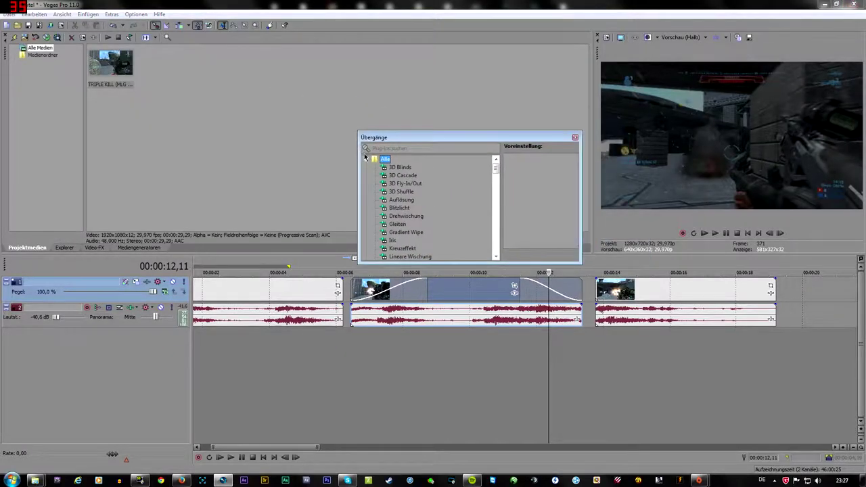
pyautogui.moveTo(376, 138); pyautogui.dragTo(34, 54)
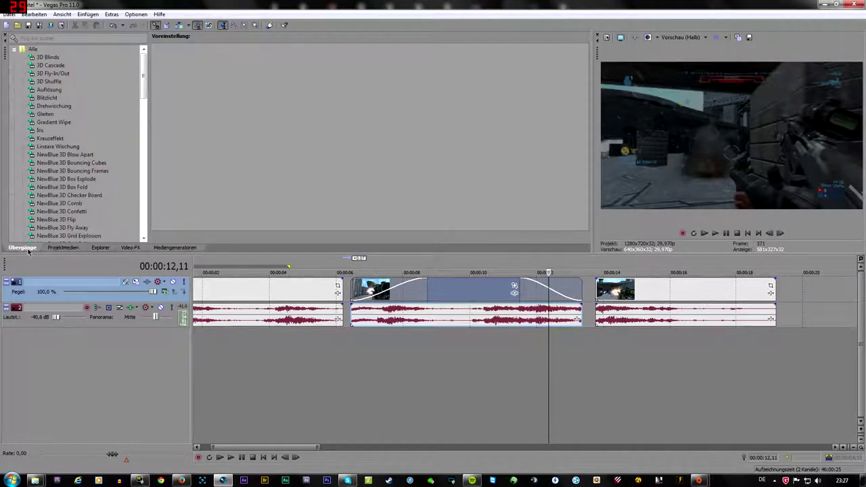
pyautogui.moveTo(25, 249); pyautogui.dragTo(79, 250)
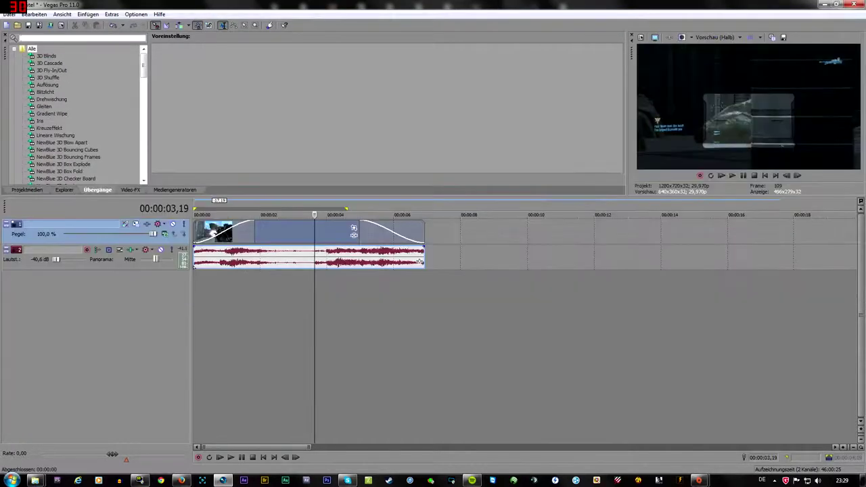
# Step: Apply the Gradient Wipe 'Linear Oben-Links Diagonal' preset at the clip start with softness 1.000, then preview it
pyautogui.write('grad')
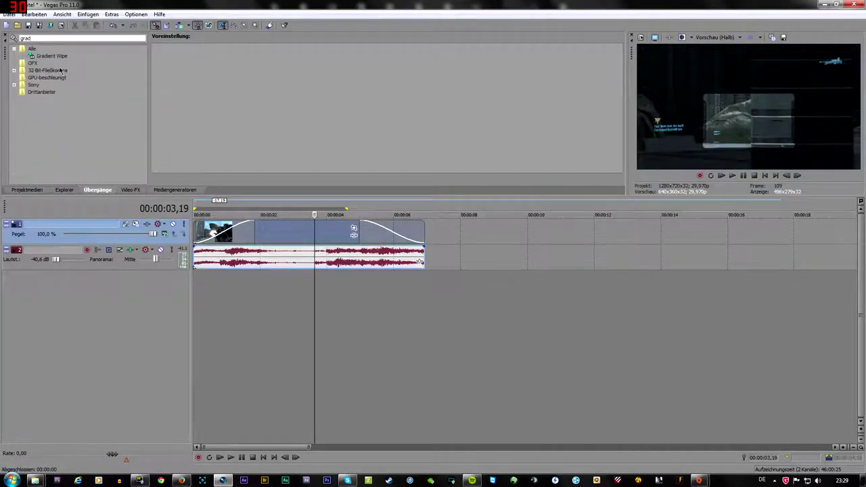
pyautogui.click(49, 57)
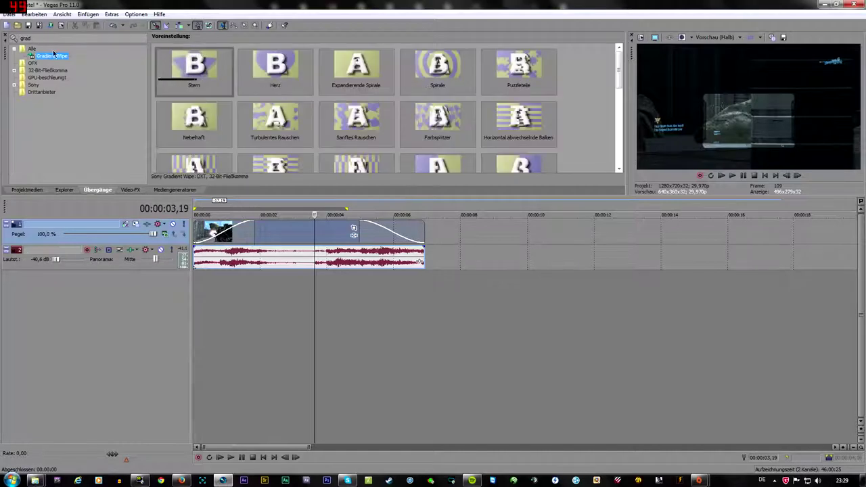
pyautogui.moveTo(619, 68); pyautogui.dragTo(622, 127)
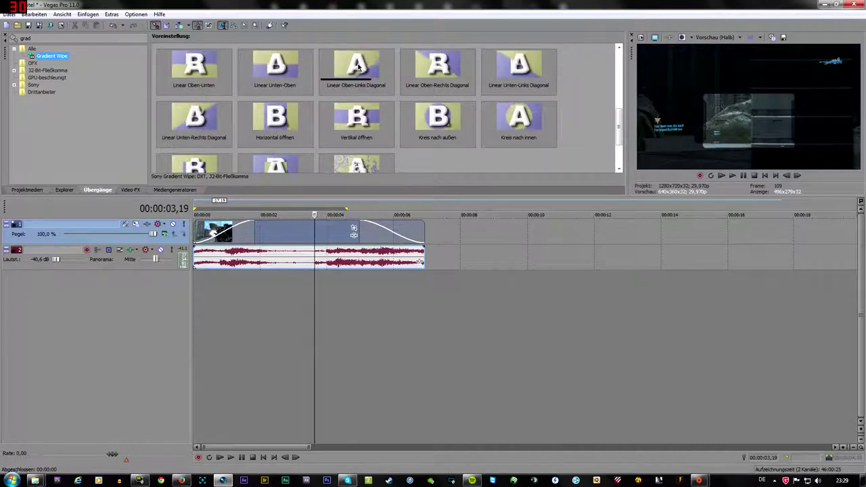
pyautogui.moveTo(357, 66); pyautogui.dragTo(226, 239)
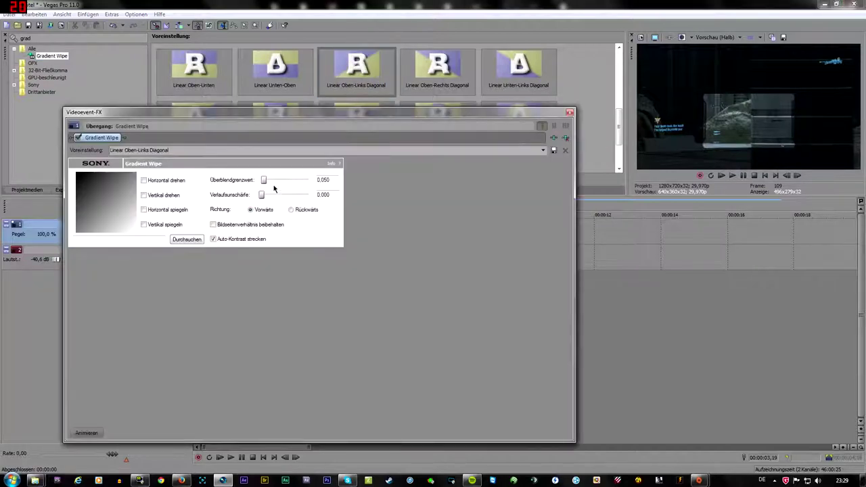
pyautogui.moveTo(289, 197); pyautogui.dragTo(424, 195)
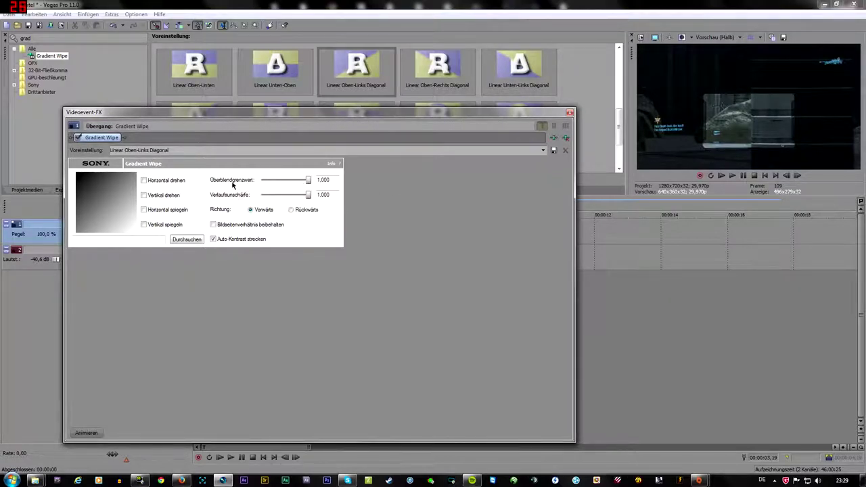
pyautogui.click(570, 113)
pyautogui.press('space')
pyautogui.press('space')
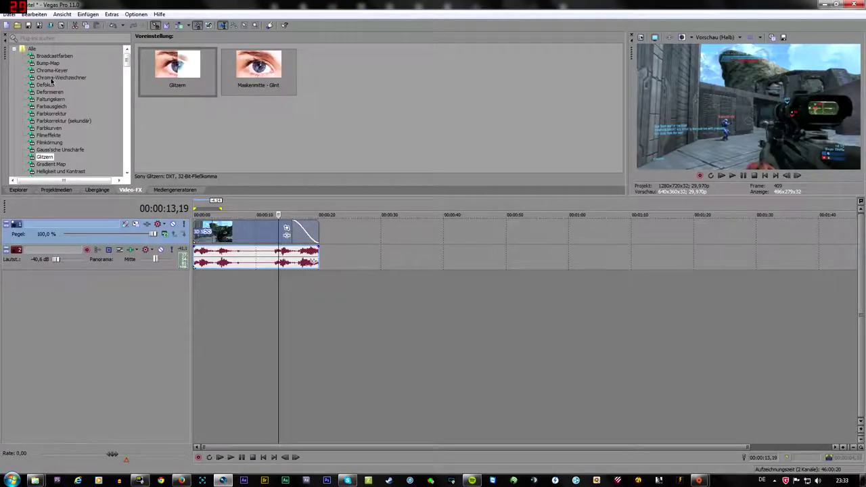
# Step: Browse Video-FX plug-ins (TV-Simulator, Farbkorrektur, Glitzern), ending on the Gauss'sche Unschärfe presets
pyautogui.moveTo(128, 63); pyautogui.dragTo(128, 158)
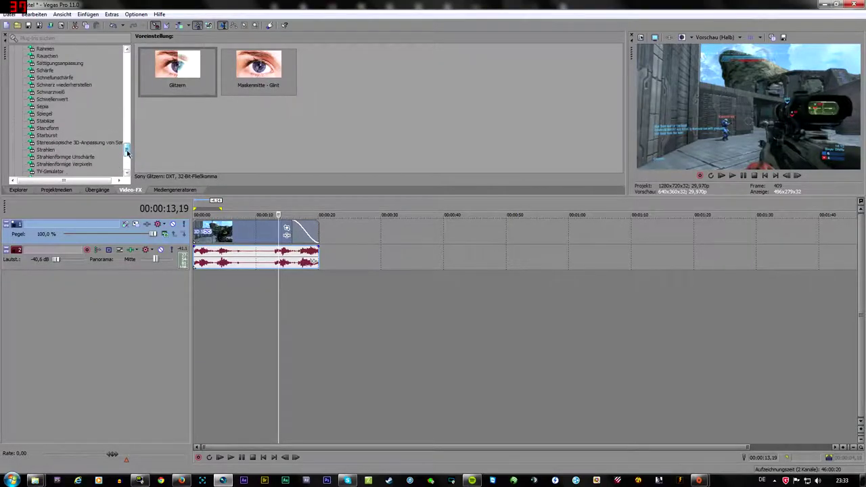
pyautogui.click(53, 129)
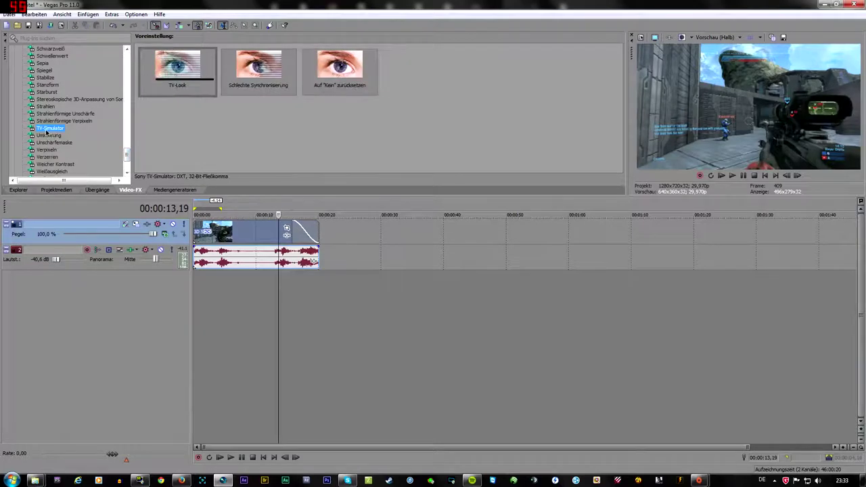
pyautogui.click(46, 142)
pyautogui.click(46, 150)
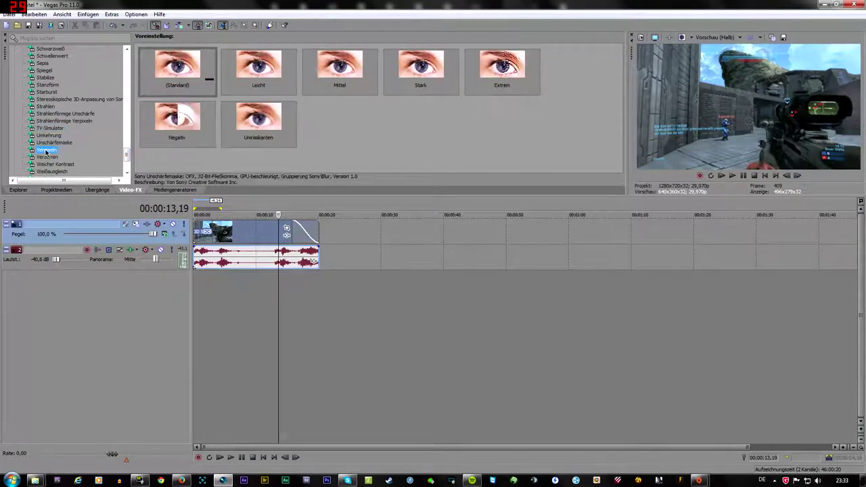
pyautogui.moveTo(126, 155); pyautogui.dragTo(126, 102)
pyautogui.click(66, 122)
pyautogui.scroll(10, 67, 128)
pyautogui.scroll(10, 66, 130)
pyautogui.click(52, 107)
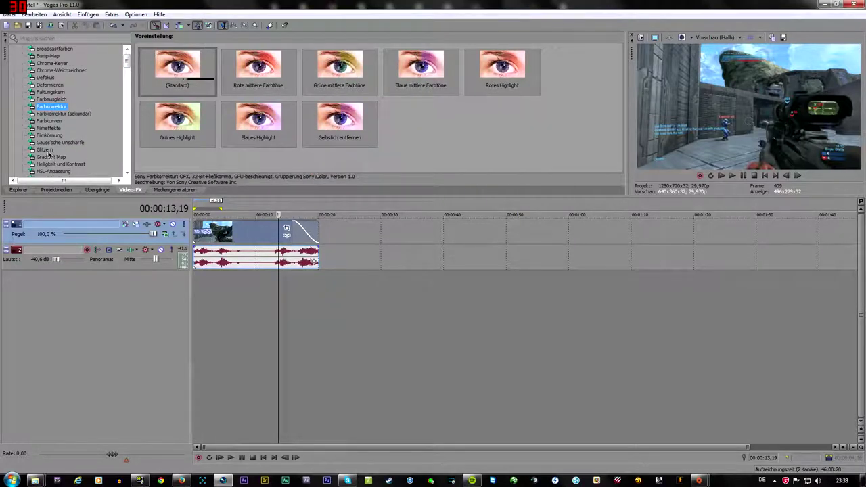
pyautogui.click(49, 151)
pyautogui.moveTo(176, 71); pyautogui.dragTo(181, 94)
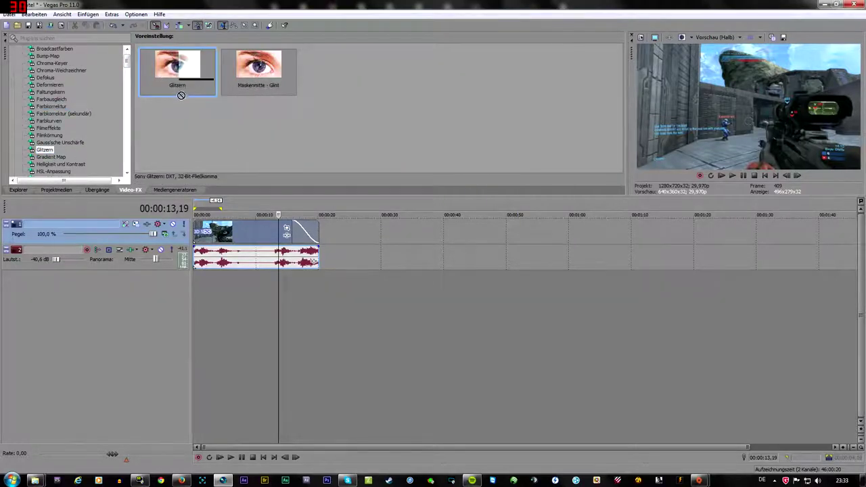
pyautogui.click(59, 142)
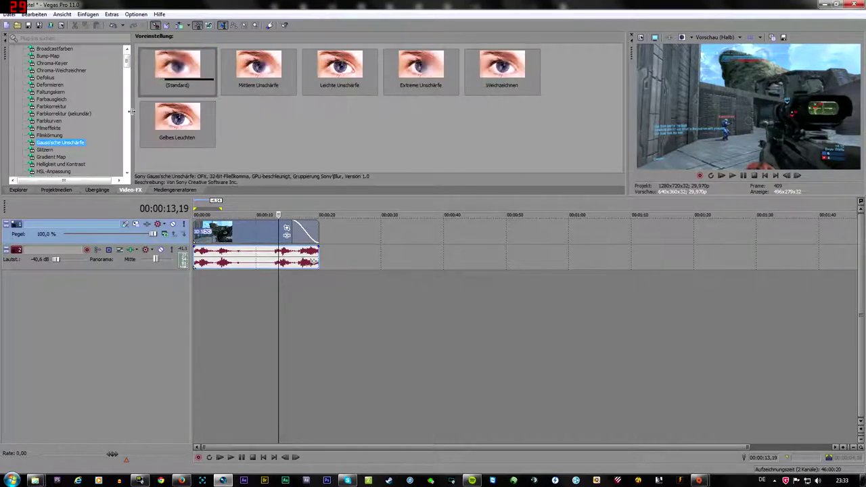
# Step: Apply the Gaussian blur Standard preset to the clip and add Sony Lichtausfüllung to its chain
pyautogui.moveTo(168, 68); pyautogui.dragTo(276, 175)
pyautogui.moveTo(254, 234); pyautogui.dragTo(278, 236)
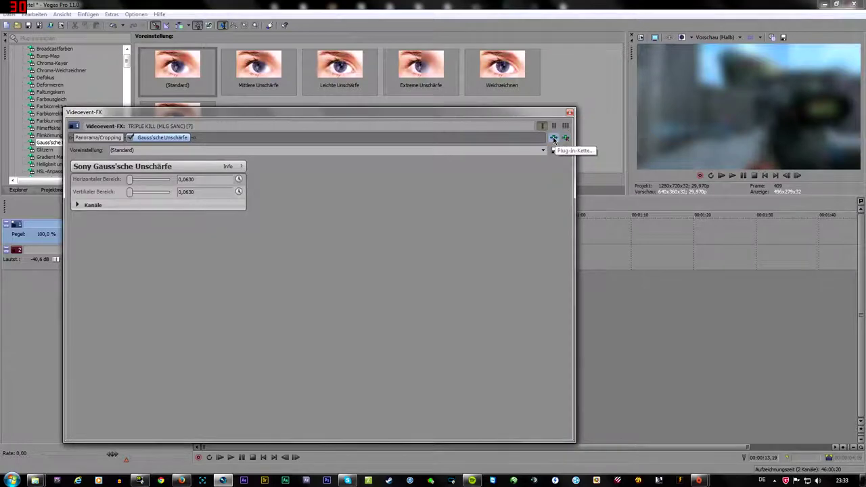
pyautogui.click(553, 137)
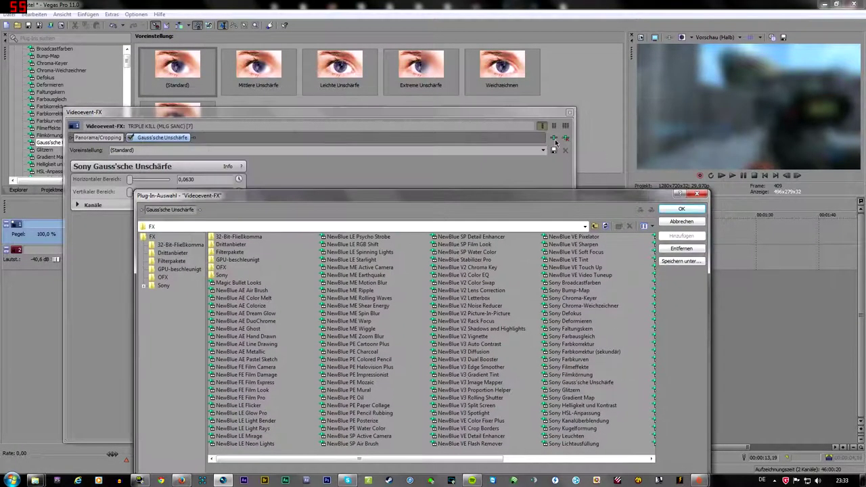
pyautogui.moveTo(577, 194); pyautogui.dragTo(551, 91)
pyautogui.click(319, 207)
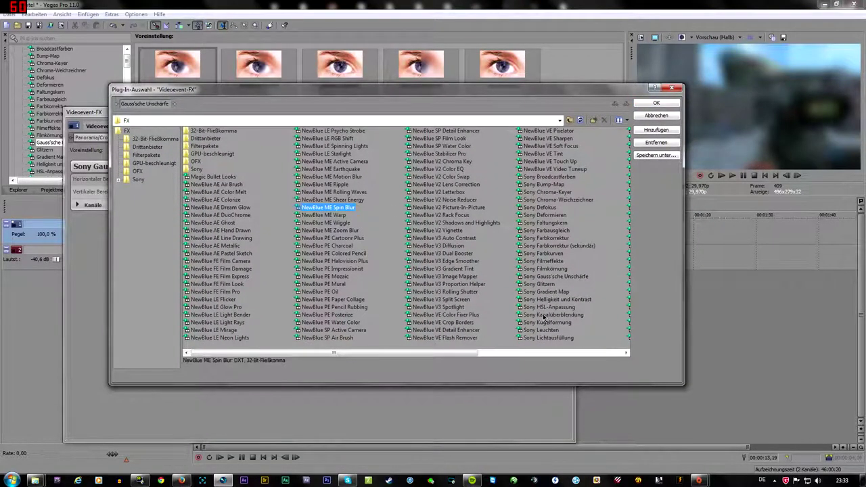
pyautogui.click(558, 338)
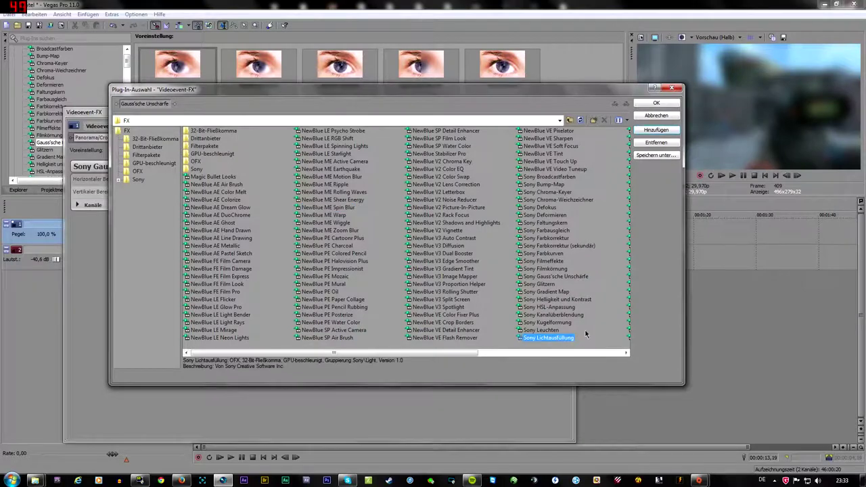
pyautogui.click(656, 129)
pyautogui.click(656, 103)
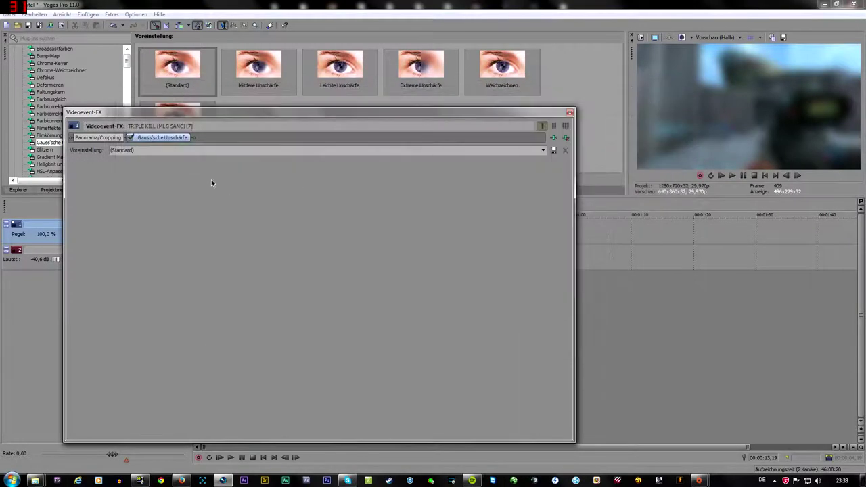
# Step: Remove Lichtausfüllung and Gaussian blur from the chain and close the effect window
pyautogui.click(169, 139)
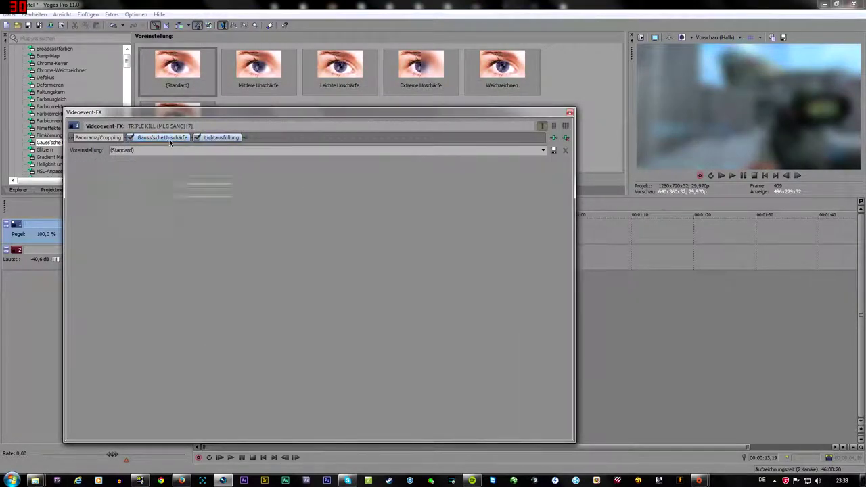
pyautogui.click(213, 140)
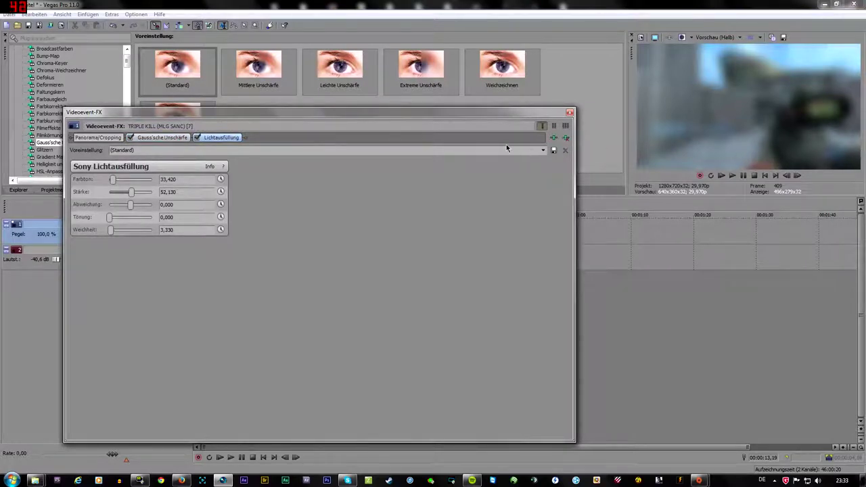
pyautogui.click(565, 138)
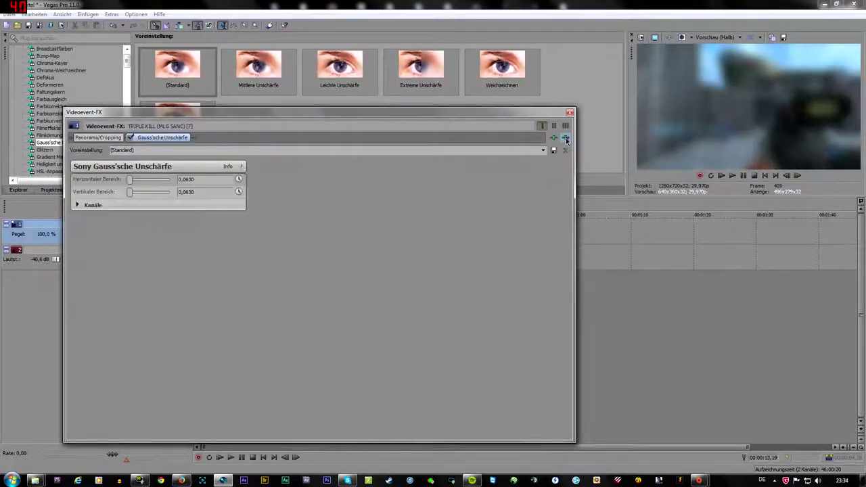
pyautogui.click(566, 137)
pyautogui.click(570, 112)
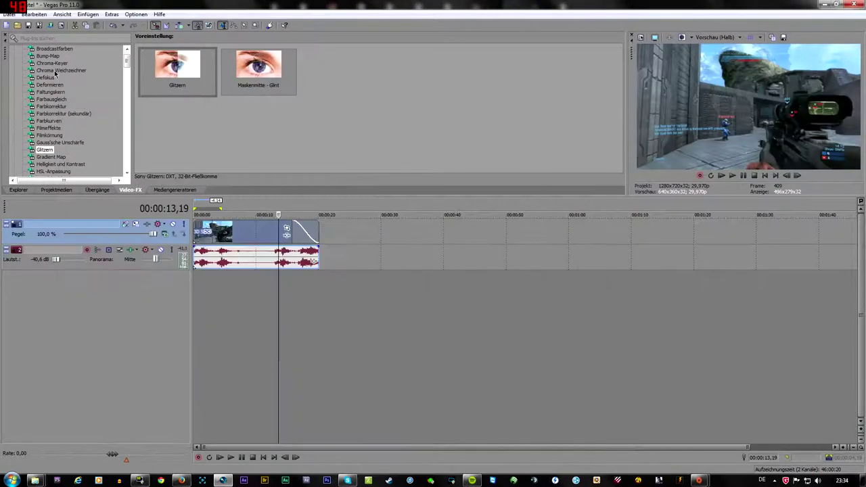
# Step: Apply the Rotes Highlight Farbkorrektur preset to the clip and shift midtones toward yellow-red
pyautogui.click(51, 107)
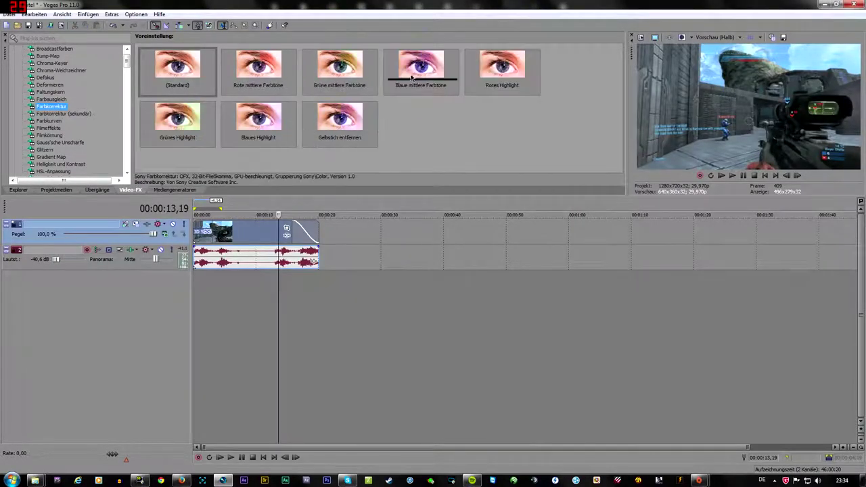
pyautogui.moveTo(499, 63); pyautogui.dragTo(269, 233)
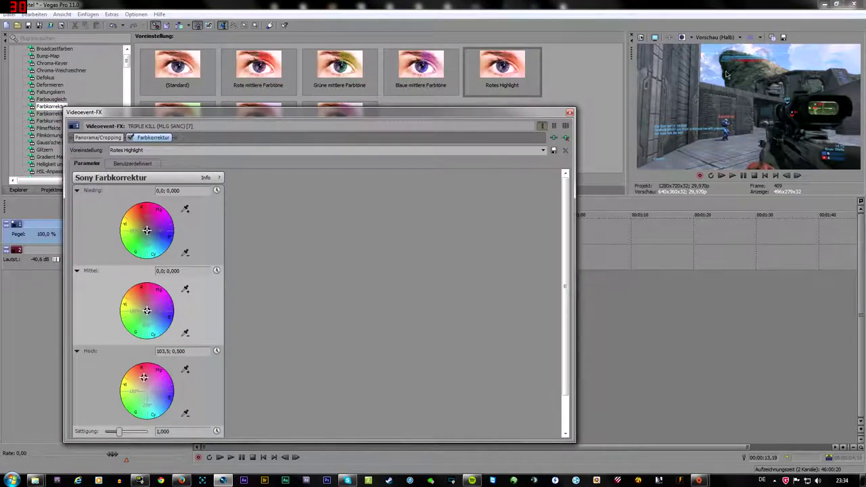
pyautogui.moveTo(147, 311); pyautogui.dragTo(133, 302)
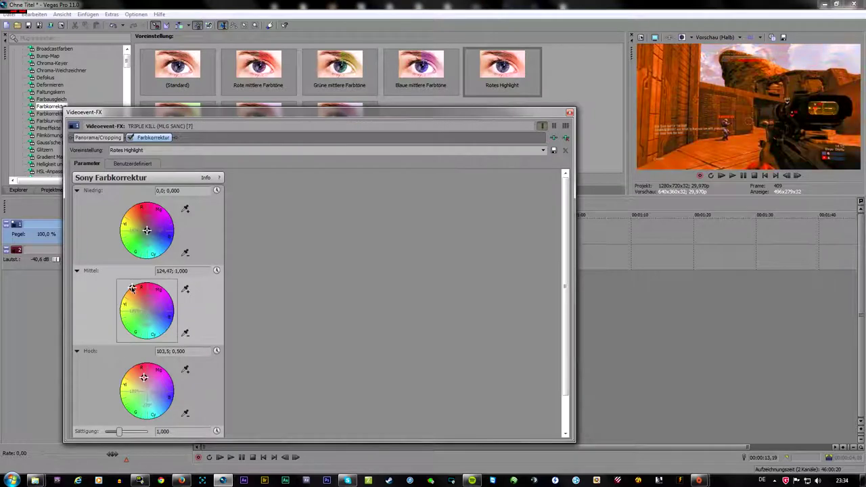
pyautogui.moveTo(146, 319); pyautogui.dragTo(145, 309)
# Step: Tint the shadows purple, shift highlights toward blue, and settle the midtones on a milder shift
pyautogui.moveTo(147, 231); pyautogui.dragTo(150, 247)
pyautogui.moveTo(144, 379); pyautogui.dragTo(122, 375)
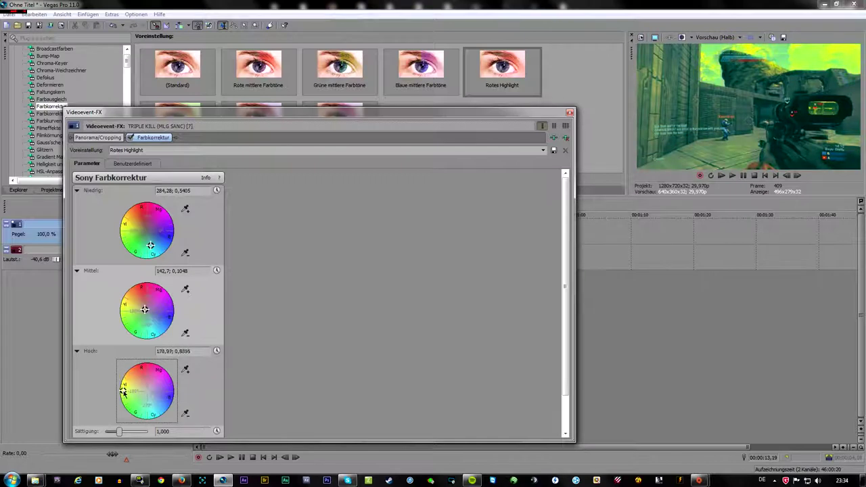
pyautogui.moveTo(122, 375); pyautogui.dragTo(160, 393)
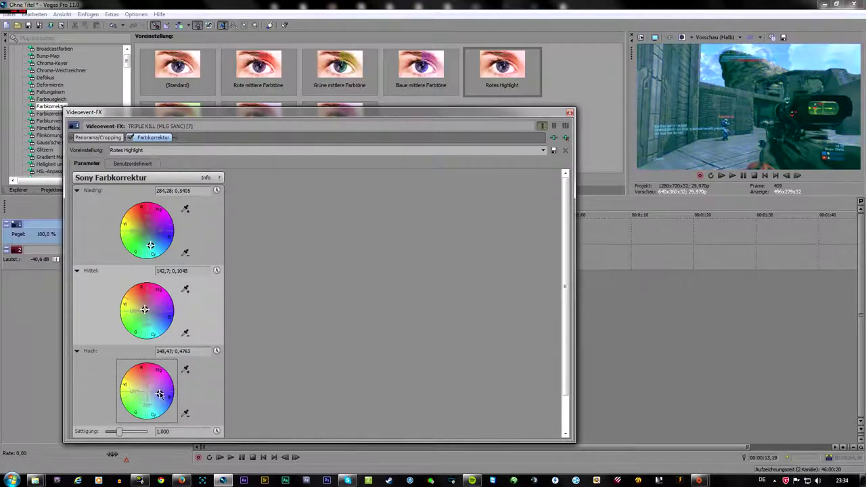
pyautogui.moveTo(160, 255); pyautogui.dragTo(158, 251)
pyautogui.moveTo(149, 314); pyautogui.dragTo(166, 336)
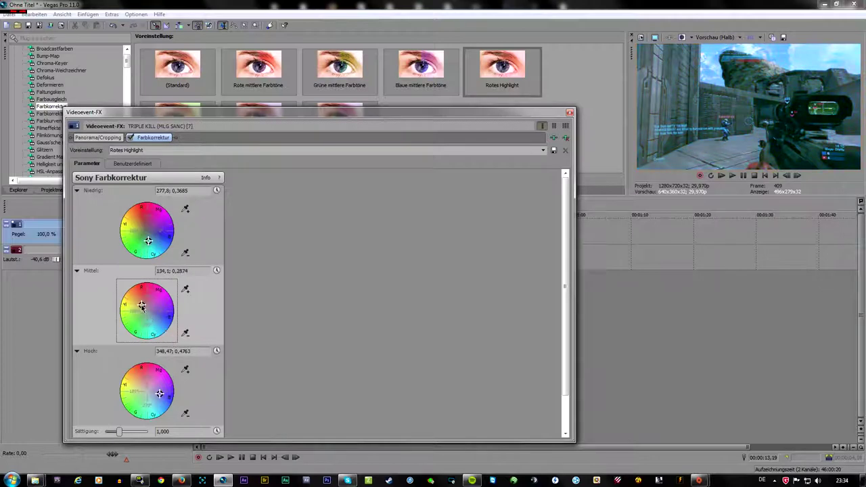
pyautogui.moveTo(142, 307); pyautogui.dragTo(137, 298)
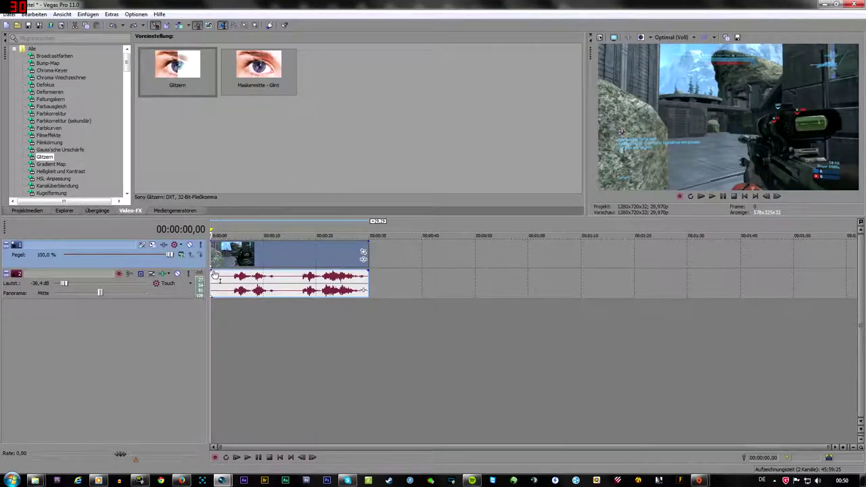
# Step: Insert a new empty video track and audio track, moving the video track below the original clip
pyautogui.click(300, 260)
pyautogui.click(301, 279)
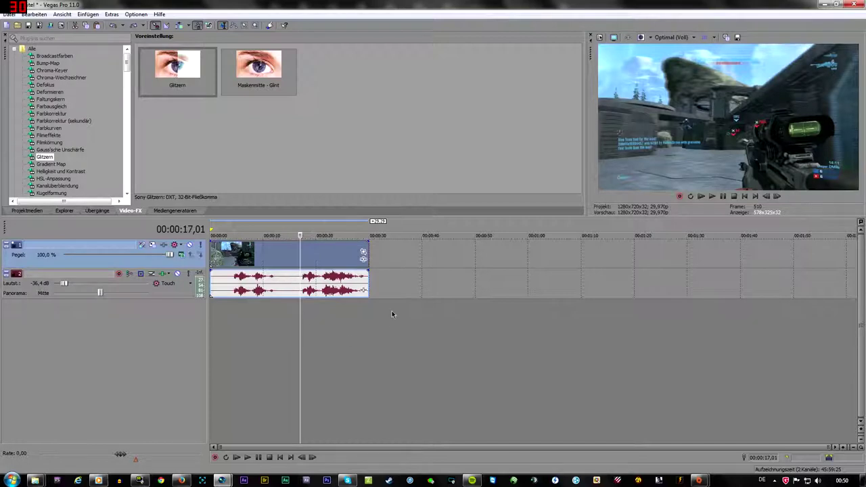
pyautogui.rightClick(388, 357)
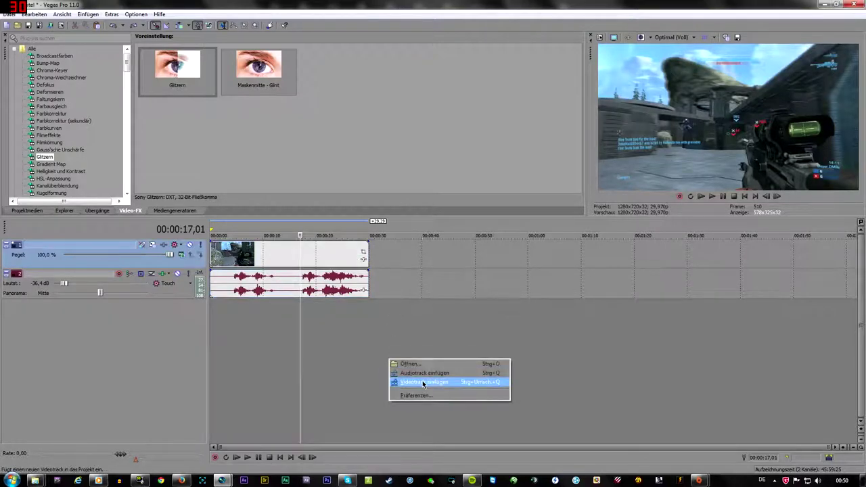
pyautogui.click(422, 380)
pyautogui.rightClick(423, 386)
pyautogui.click(467, 398)
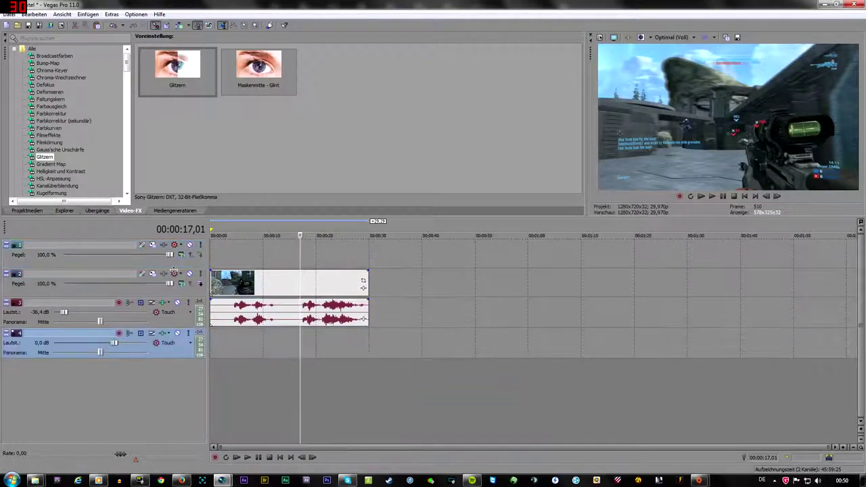
pyautogui.moveTo(179, 267); pyautogui.dragTo(184, 329)
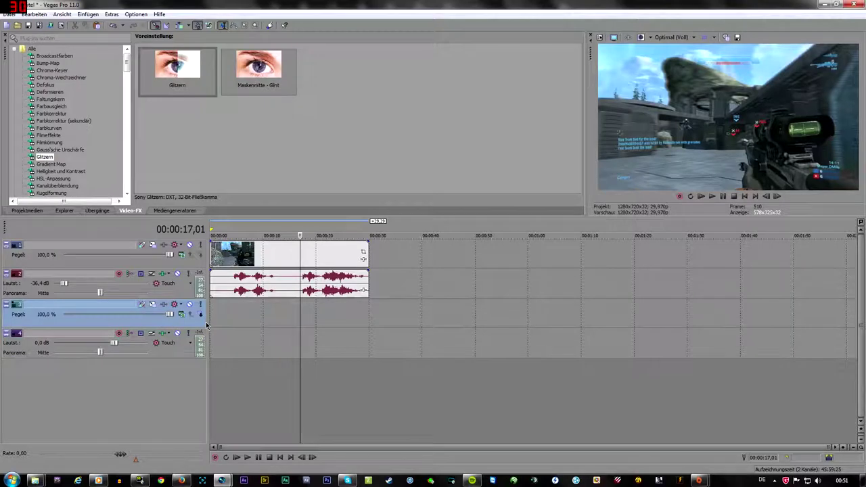
# Step: Paste a copy of the clip onto tracks 3 and 4, aligned with the original
pyautogui.click(192, 357)
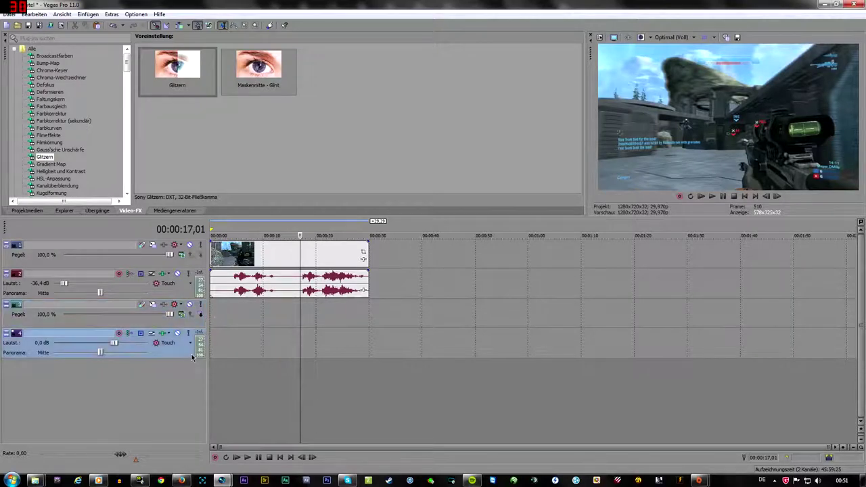
pyautogui.click(210, 318)
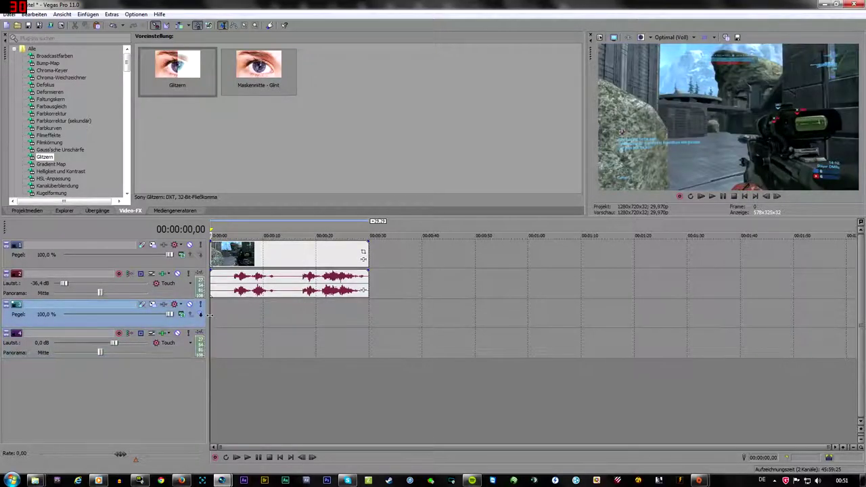
pyautogui.hotkey('ctrl', 'v')
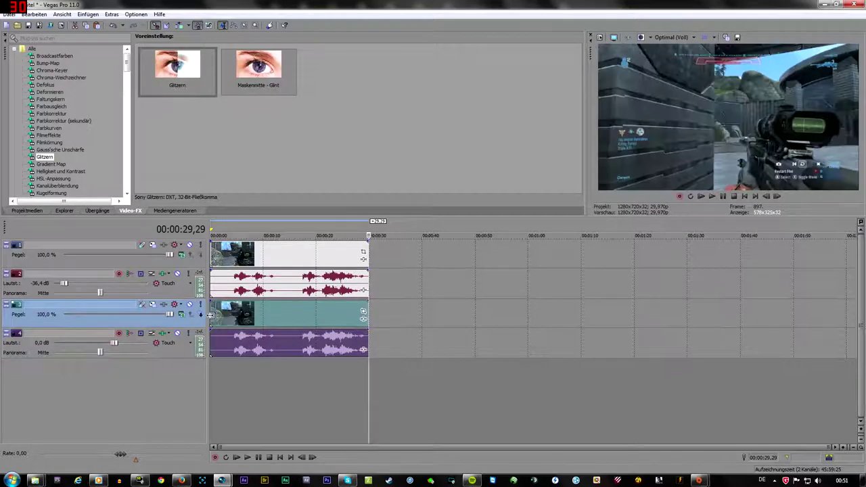
pyautogui.moveTo(245, 316); pyautogui.dragTo(237, 324)
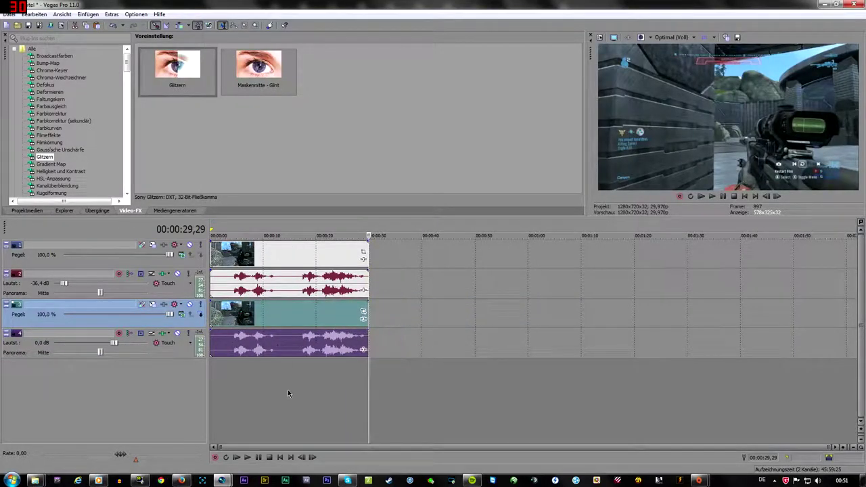
pyautogui.click(266, 257)
# Step: Apply the Glitzern effect to the top clip with Grenzwert 96.45
pyautogui.moveTo(176, 64); pyautogui.dragTo(274, 247)
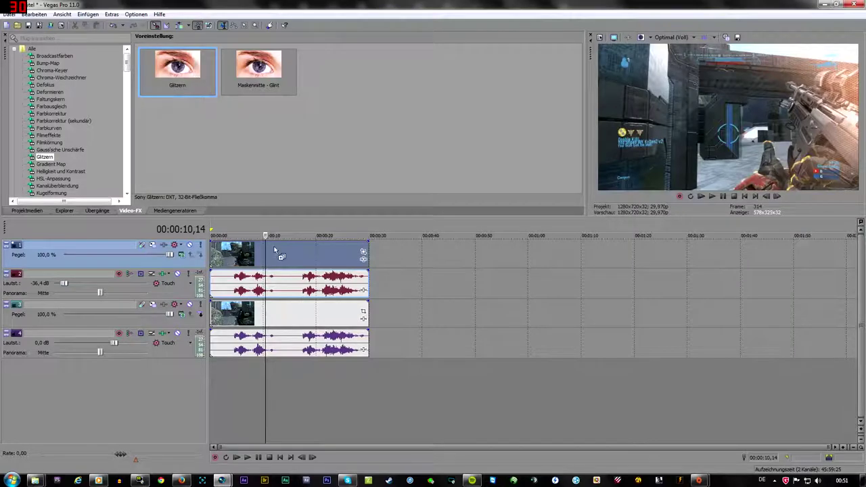
pyautogui.moveTo(274, 247); pyautogui.dragTo(277, 254)
pyautogui.moveTo(177, 224)
pyautogui.mouseDown()
pyautogui.moveTo(205, 228)
pyautogui.moveTo(179, 226)
pyautogui.mouseUp()
pyautogui.click(554, 132)
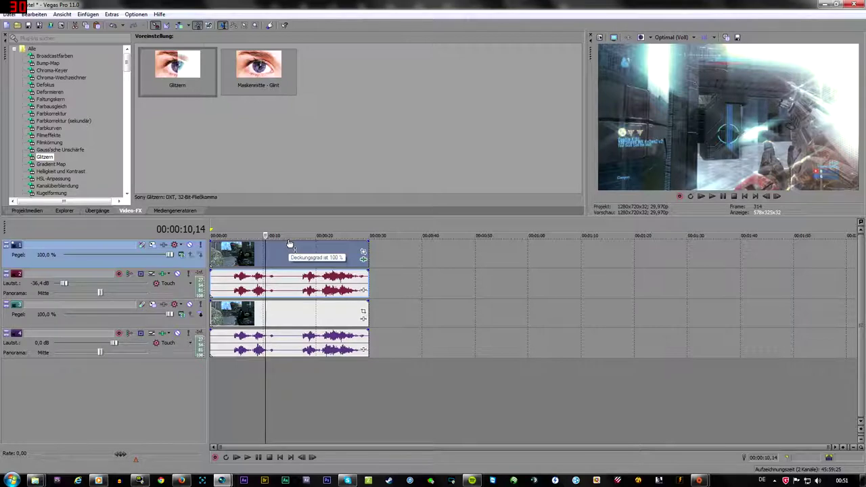
# Step: Lower the top clip's opacity envelope to 27 %
pyautogui.moveTo(289, 243)
pyautogui.mouseDown()
pyautogui.moveTo(289, 263)
pyautogui.moveTo(285, 251)
pyautogui.moveTo(281, 261)
pyautogui.moveTo(261, 262)
pyautogui.moveTo(280, 264)
pyautogui.mouseUp()
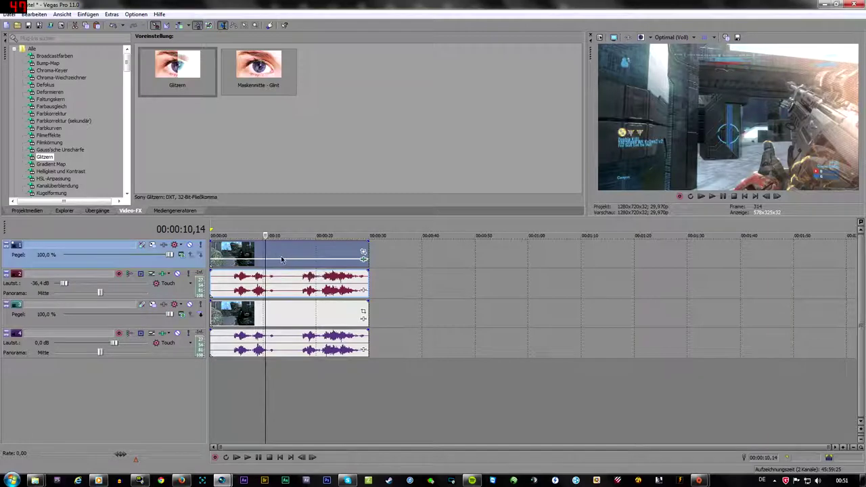
pyautogui.moveTo(284, 263)
pyautogui.moveTo(284, 263); pyautogui.dragTo(290, 263)
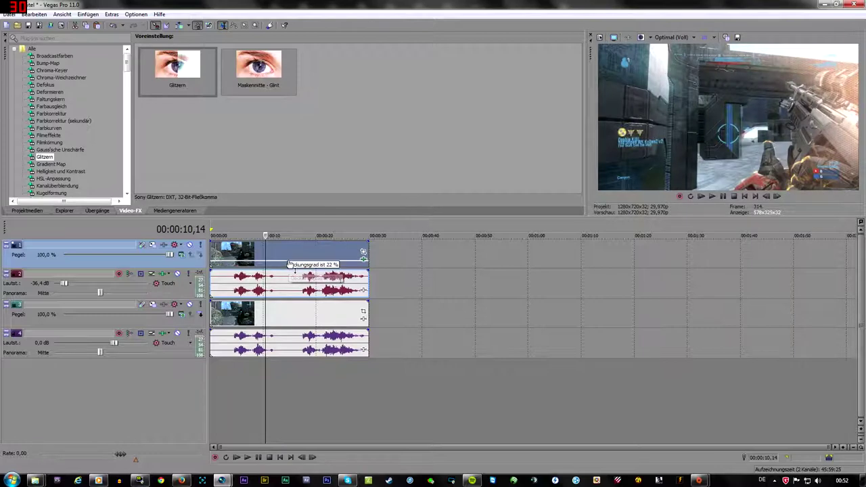
pyautogui.moveTo(288, 263); pyautogui.dragTo(291, 261)
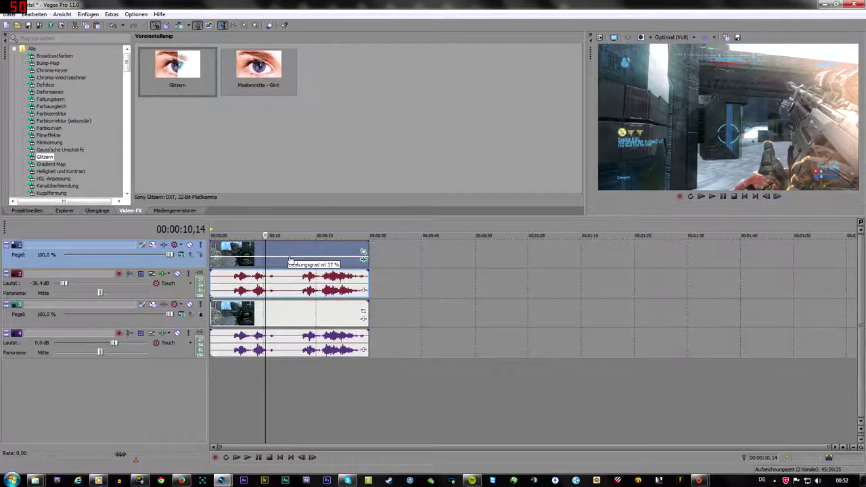
pyautogui.moveTo(289, 261); pyautogui.dragTo(285, 264)
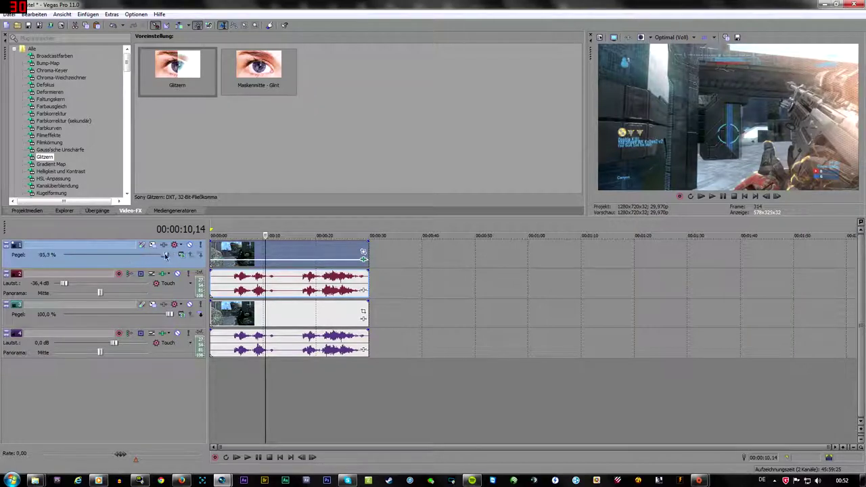
# Step: Reset track 1's level to 100 % and move the playhead to about 24 seconds
pyautogui.moveTo(165, 255); pyautogui.dragTo(174, 255)
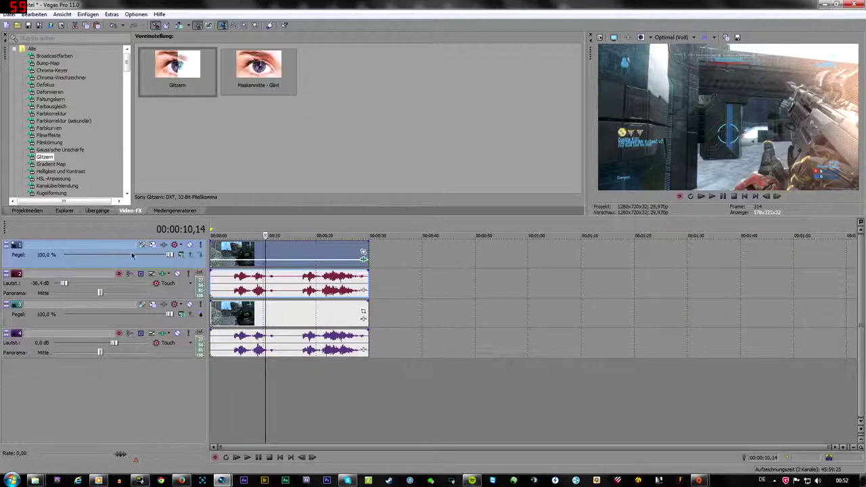
pyautogui.moveTo(155, 256); pyautogui.dragTo(173, 255)
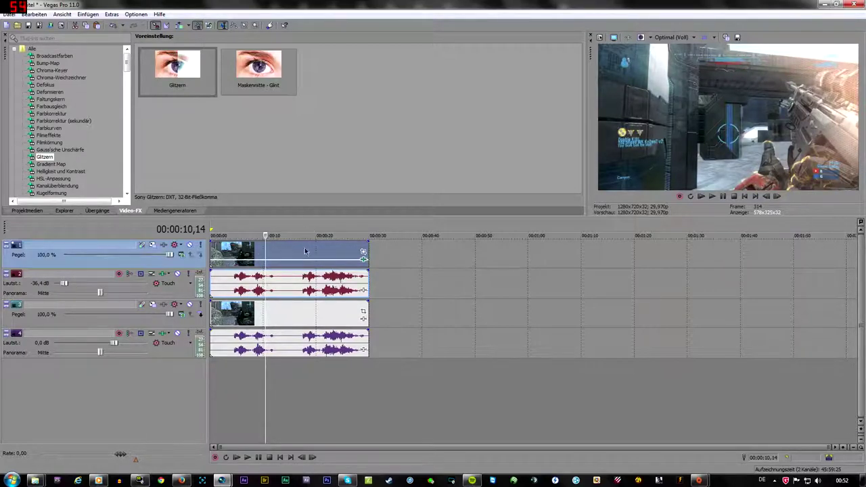
pyautogui.click(338, 257)
pyautogui.scroll(5, 402, 259)
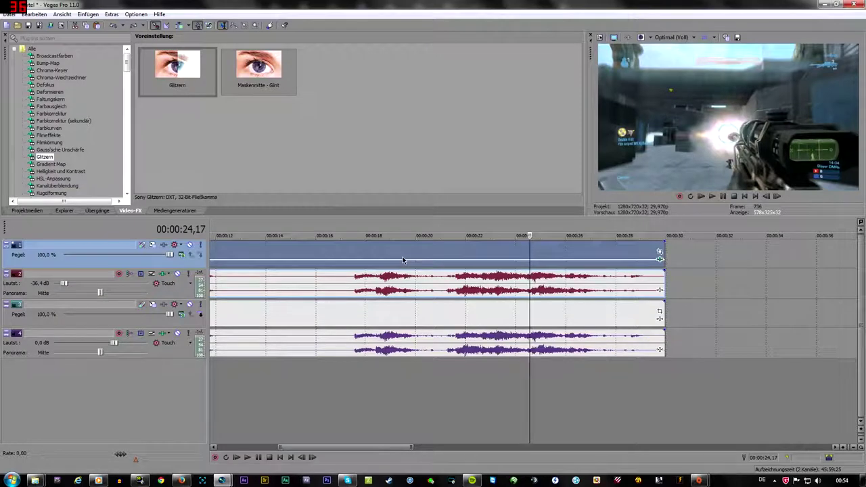
# Step: Add a marker named 'drop' at the playhead
pyautogui.hotkey('shift', 'b')
pyautogui.write('drop')
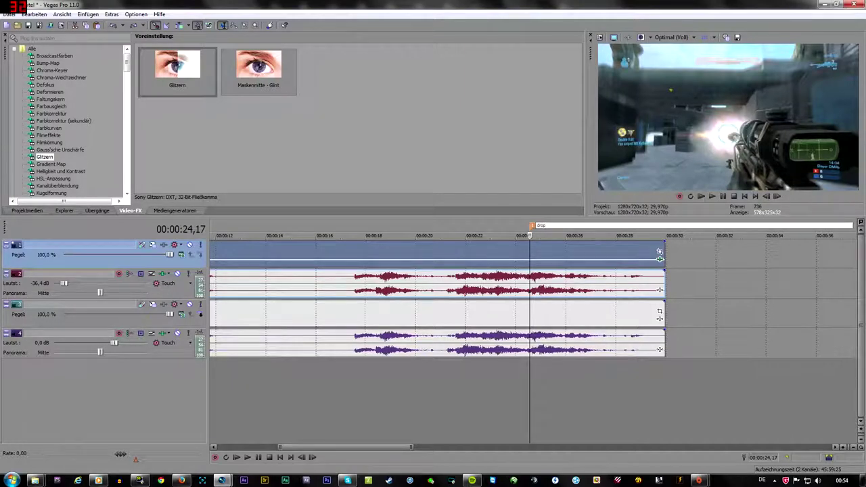
pyautogui.press('Return')
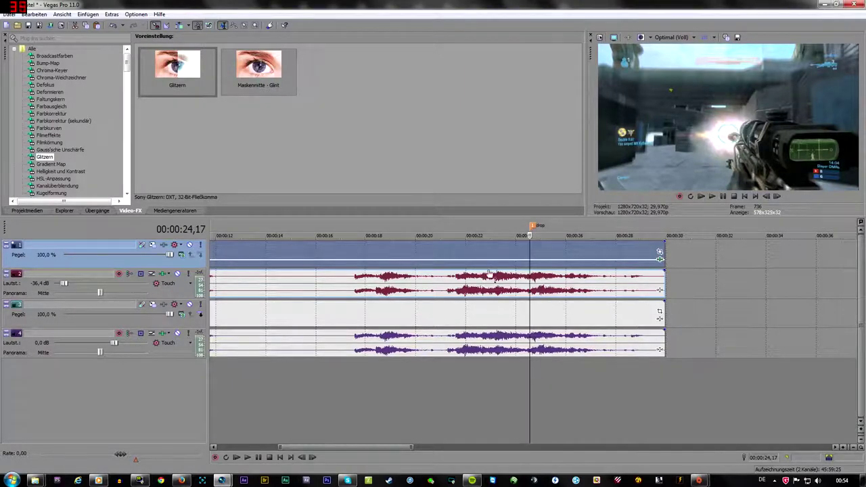
pyautogui.scroll(5, 532, 253)
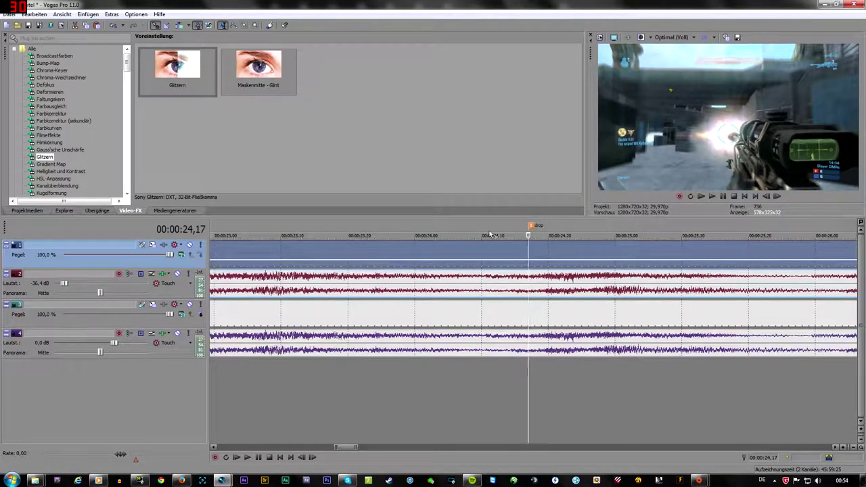
pyautogui.scroll(-3, 489, 234)
pyautogui.scroll(-3, 528, 247)
pyautogui.scroll(-2, 557, 257)
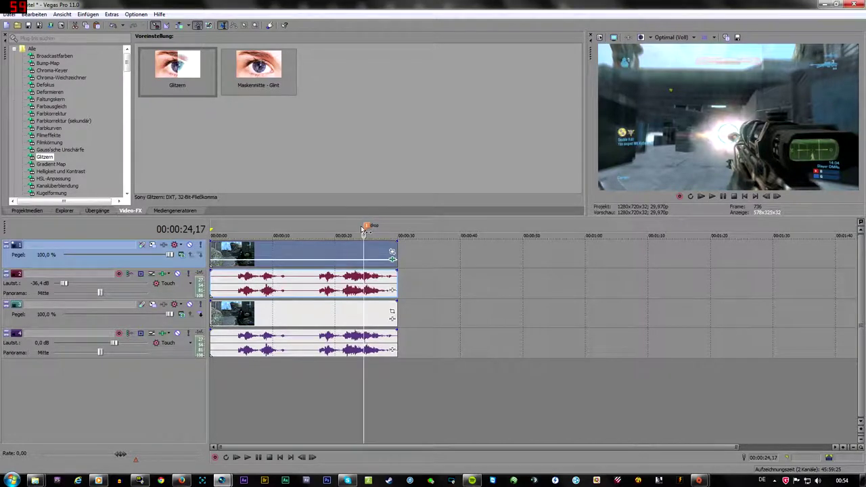
# Step: Insert marker 2 at about 27 seconds with M
pyautogui.scroll(1, 442, 238)
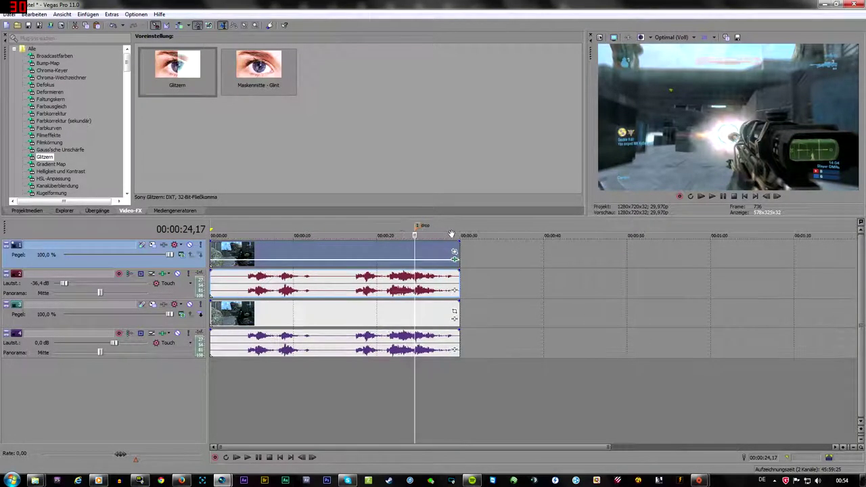
pyautogui.scroll(2, 528, 235)
pyautogui.click(570, 232)
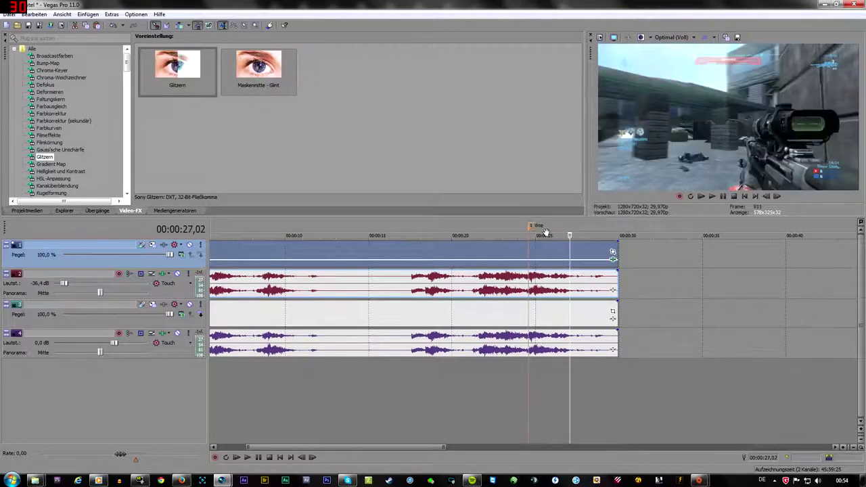
pyautogui.press('m')
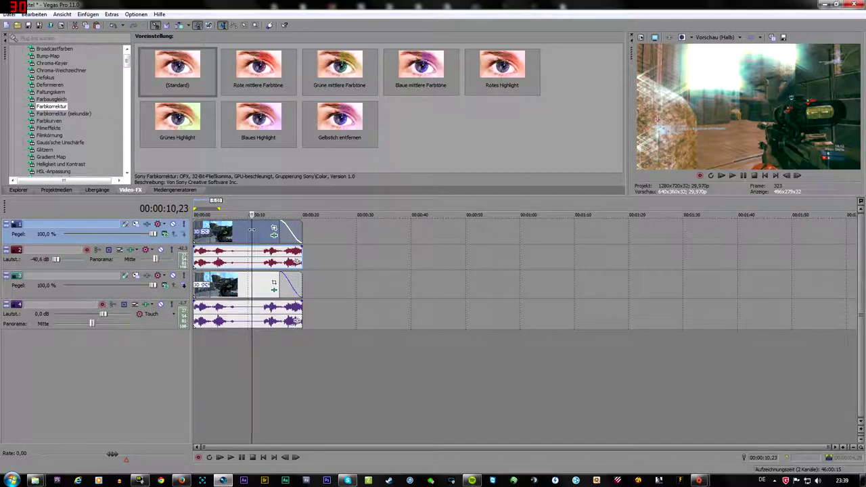
# Step: Split tracks 1 and 2 at about 9, 11 and 12 seconds with S
pyautogui.click(246, 230)
pyautogui.scroll(1, 253, 237)
pyautogui.scroll(4, 271, 250)
pyautogui.scroll(-3, 291, 264)
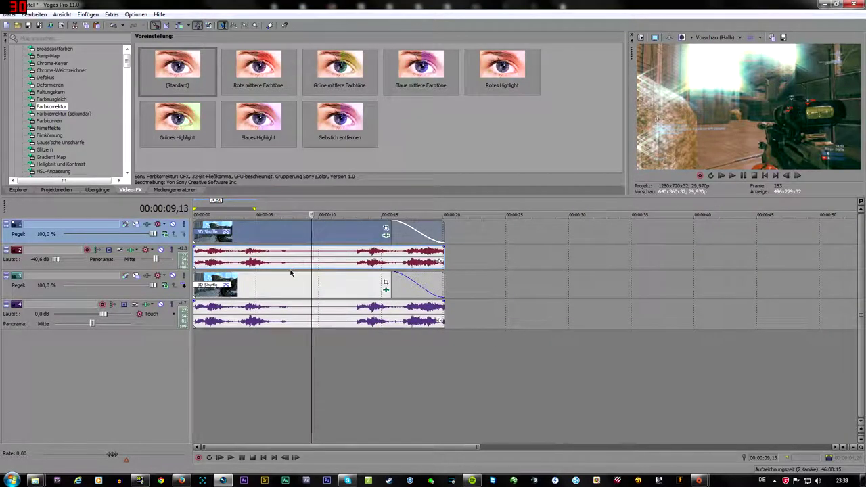
pyautogui.press('s')
pyautogui.click(334, 237)
pyautogui.press('s')
pyautogui.click(349, 237)
pyautogui.press('s')
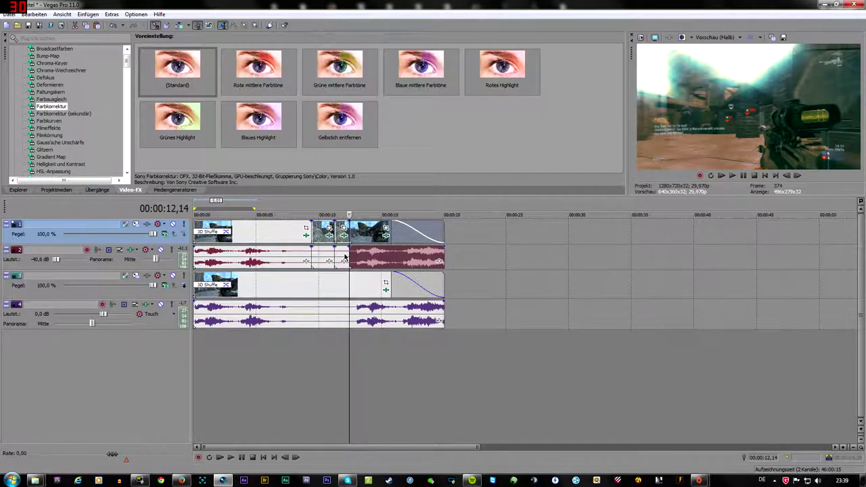
pyautogui.click(297, 319)
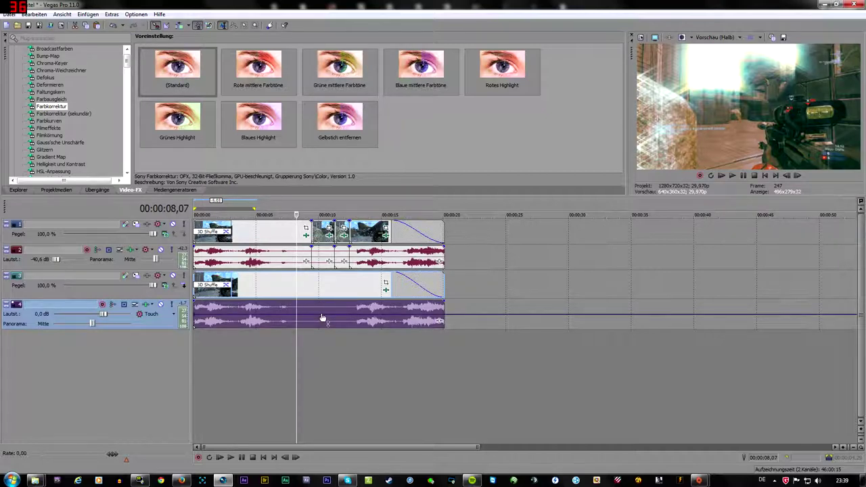
# Step: Add volume points to the track-4 envelope and pull them down to dip the music
pyautogui.scroll(2, 322, 316)
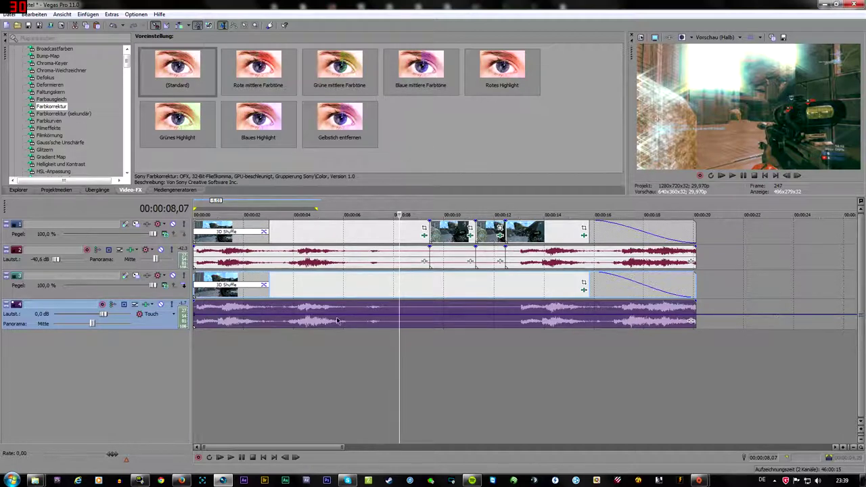
pyautogui.click(482, 319)
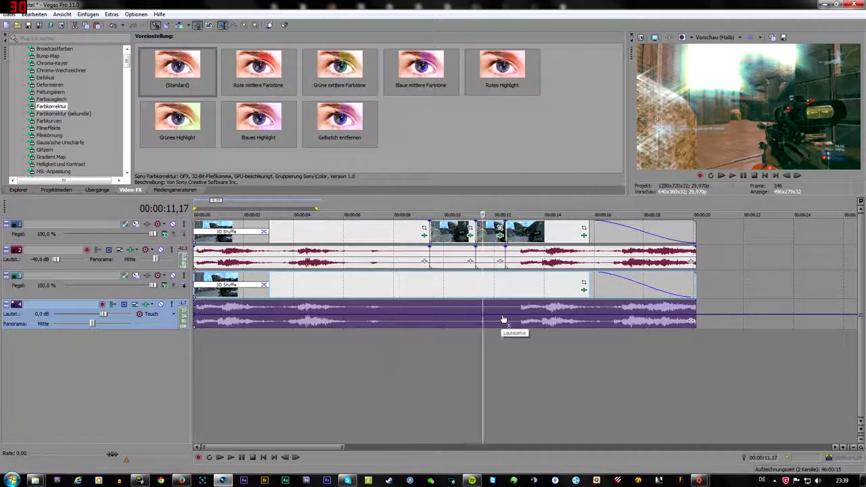
pyautogui.press('Return')
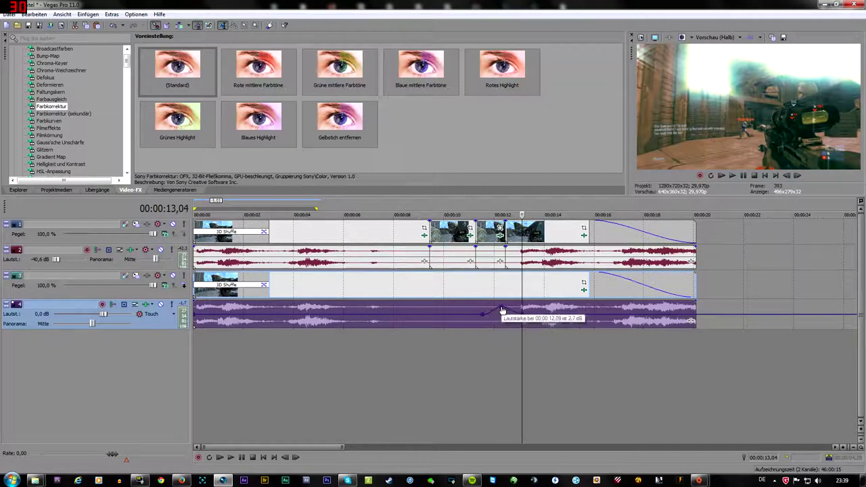
pyautogui.doubleClick(444, 315)
pyautogui.moveTo(443, 316); pyautogui.dragTo(441, 323)
pyautogui.click(356, 323)
pyautogui.doubleClick(357, 315)
pyautogui.click(284, 310)
pyautogui.moveTo(284, 310); pyautogui.dragTo(284, 320)
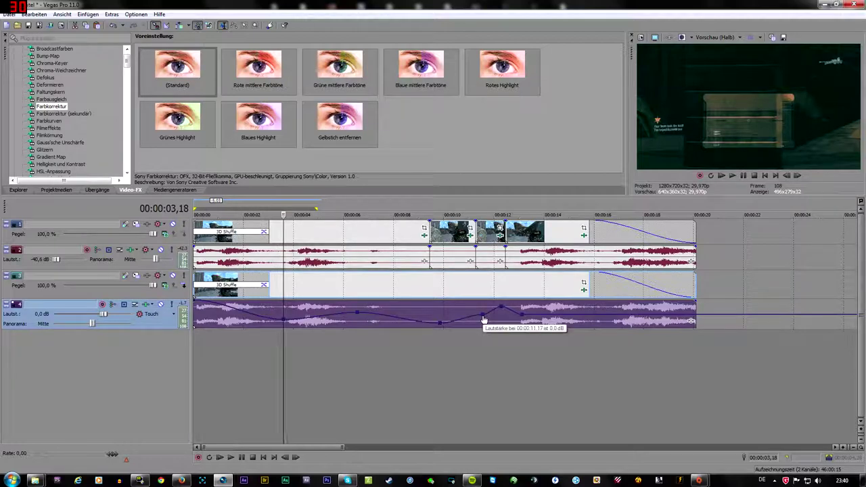
# Step: Play back the music to hear the volume changes, then stop
pyautogui.press('space')
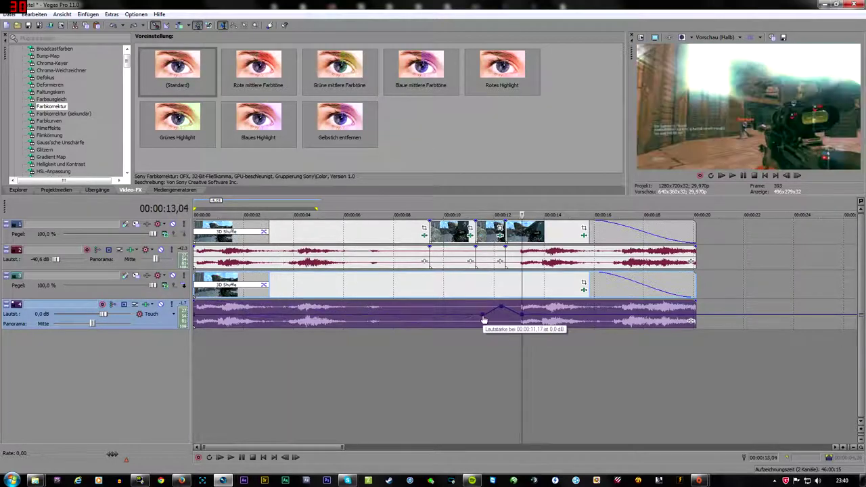
pyautogui.press('space')
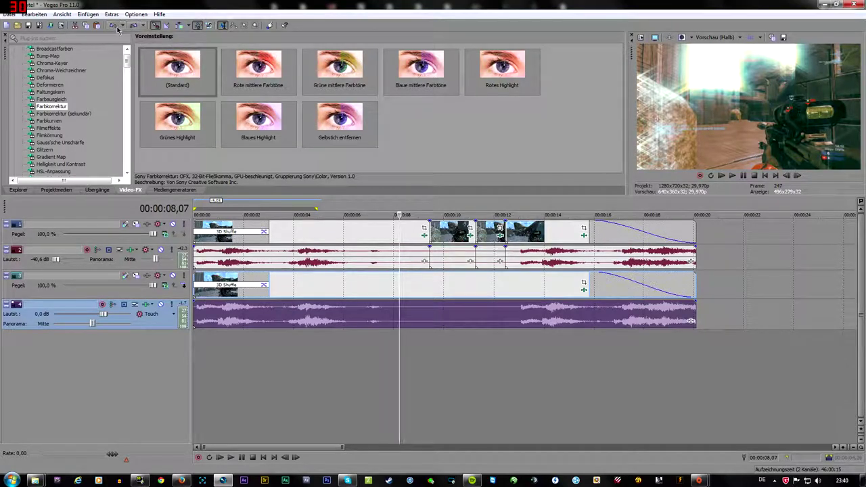
pyautogui.click(433, 287)
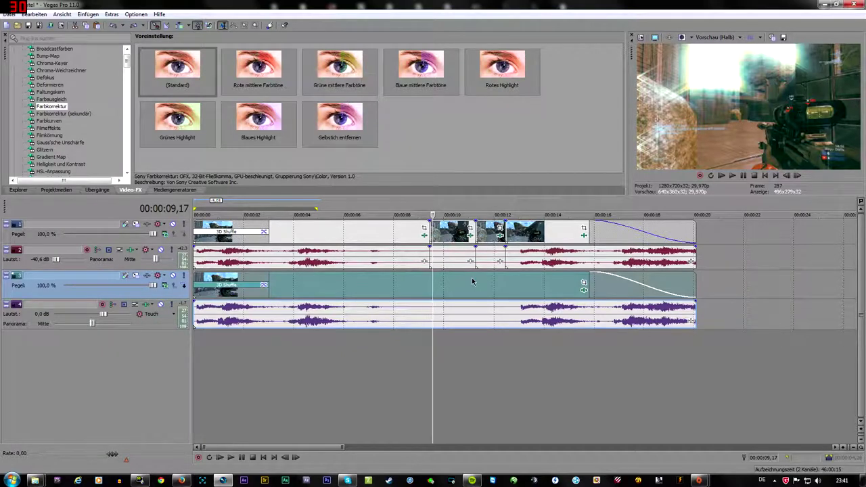
# Step: Drag a time selection from 0 to 00:00:20 spanning all the clips
pyautogui.scroll(-2, 486, 348)
pyautogui.moveTo(528, 337); pyautogui.dragTo(180, 332)
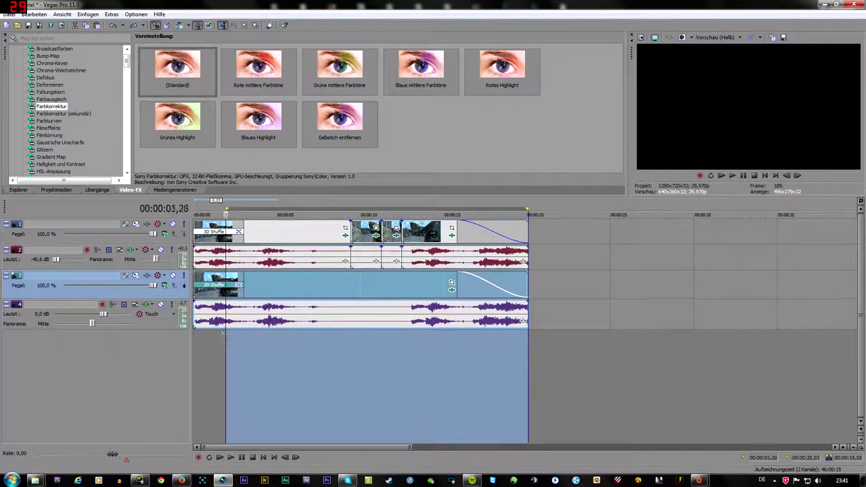
pyautogui.click(460, 276)
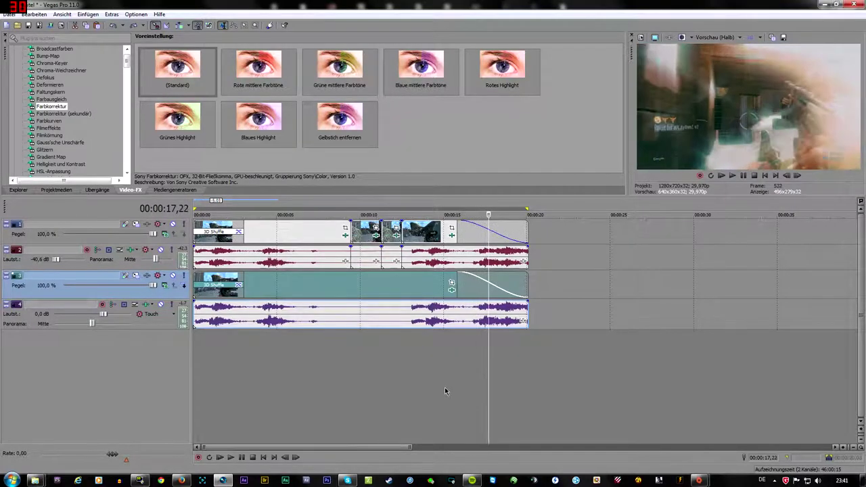
# Step: Play the sequence from the start, then stop and return the playhead to 0
pyautogui.hotkey('shift', 'Home')
pyautogui.press('space')
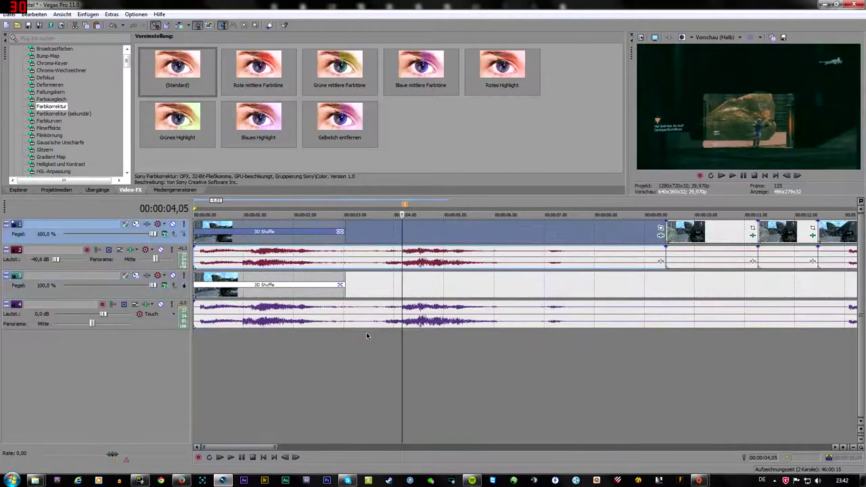
pyautogui.scroll(-2, 366, 336)
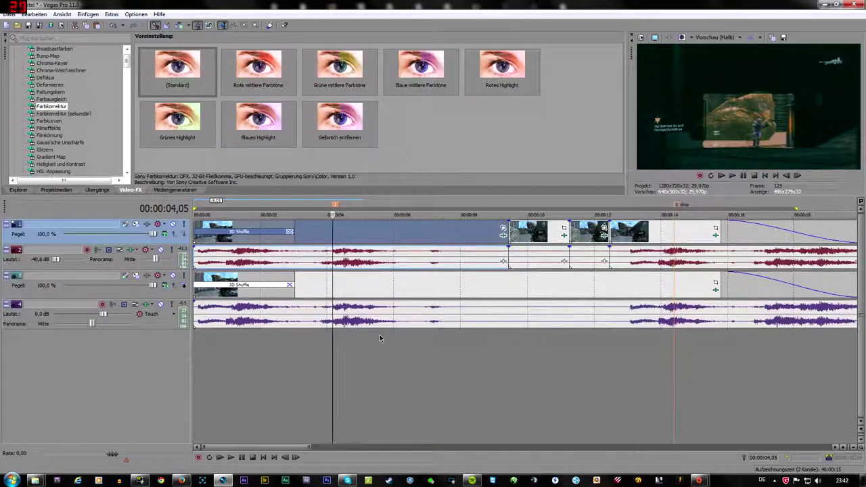
pyautogui.hotkey('ctrl', 'Home')
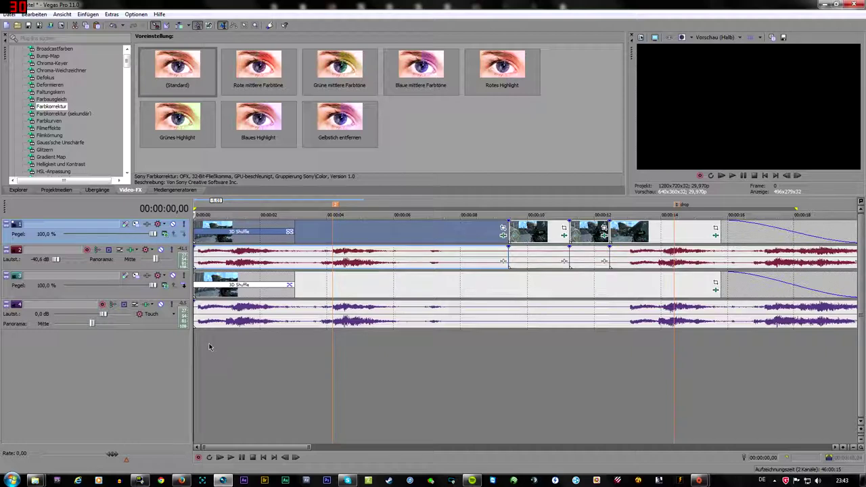
pyautogui.scroll(-5, 348, 291)
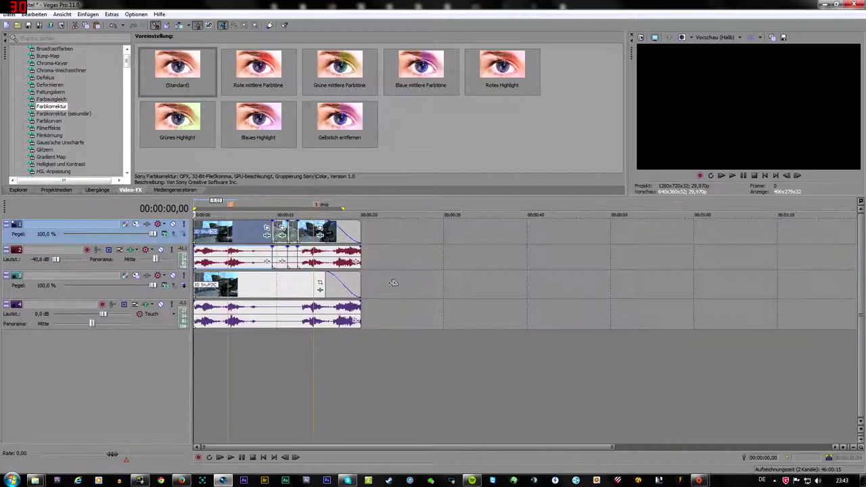
# Step: Move the track-3 clip later and separate its video from its audio
pyautogui.click(259, 291)
pyautogui.moveTo(259, 291); pyautogui.dragTo(493, 291)
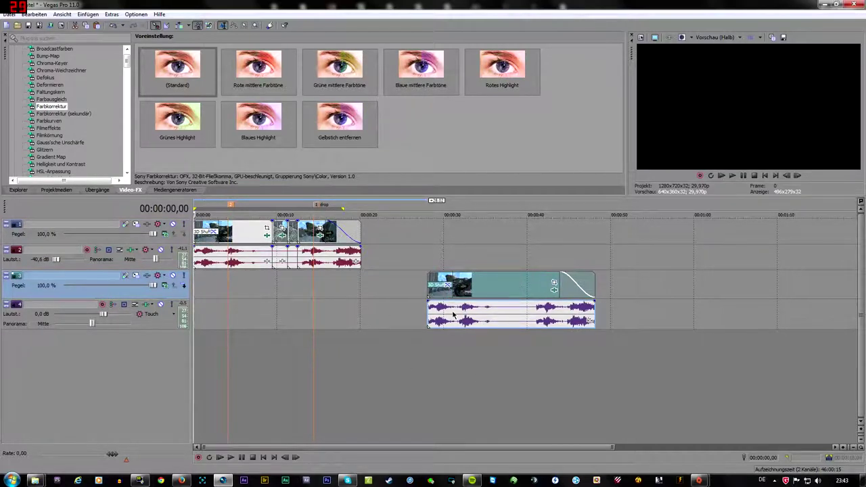
pyautogui.moveTo(515, 284); pyautogui.dragTo(513, 287)
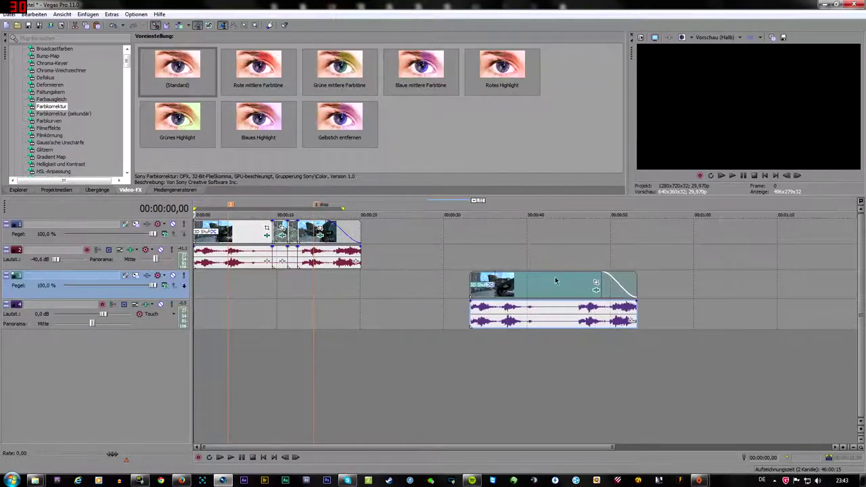
pyautogui.moveTo(514, 287)
pyautogui.mouseDown()
pyautogui.moveTo(569, 282)
pyautogui.moveTo(547, 288)
pyautogui.mouseUp()
pyautogui.click(538, 283)
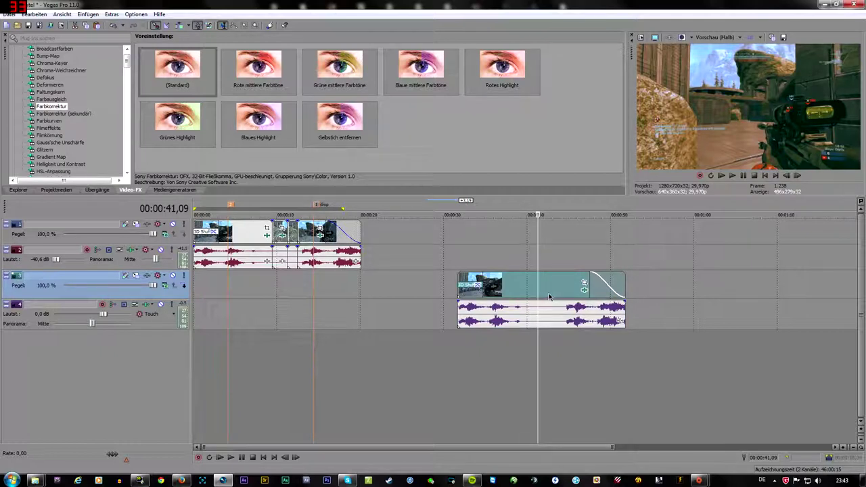
pyautogui.moveTo(548, 293)
pyautogui.mouseDown()
pyautogui.moveTo(560, 325)
pyautogui.moveTo(495, 323)
pyautogui.mouseUp()
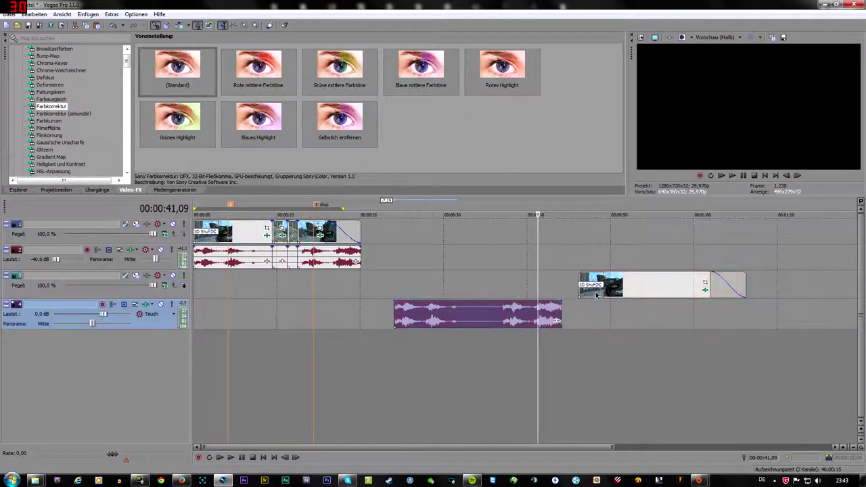
# Step: Delete the track-4 audio and move the track-3 video back to the timeline start
pyautogui.click(490, 313)
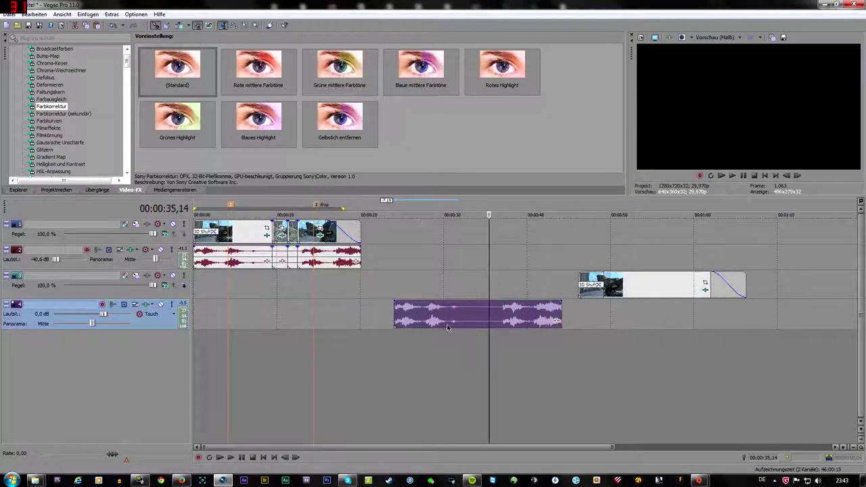
pyautogui.press('Delete')
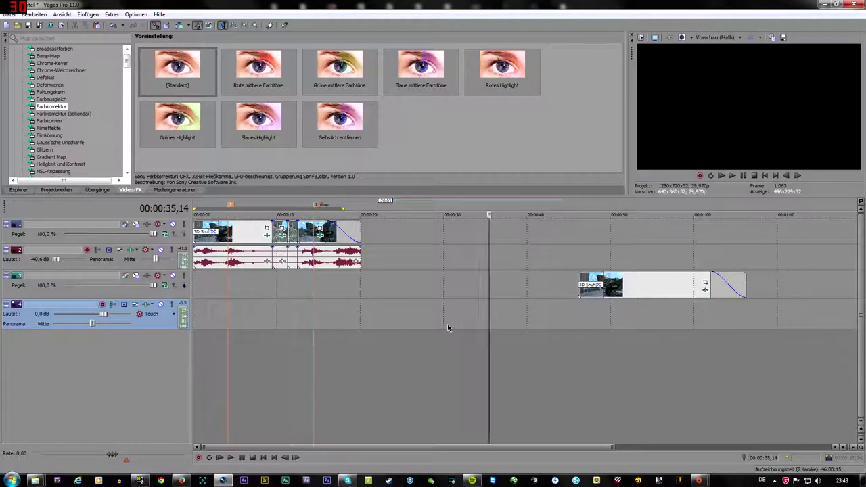
pyautogui.moveTo(582, 290); pyautogui.dragTo(196, 290)
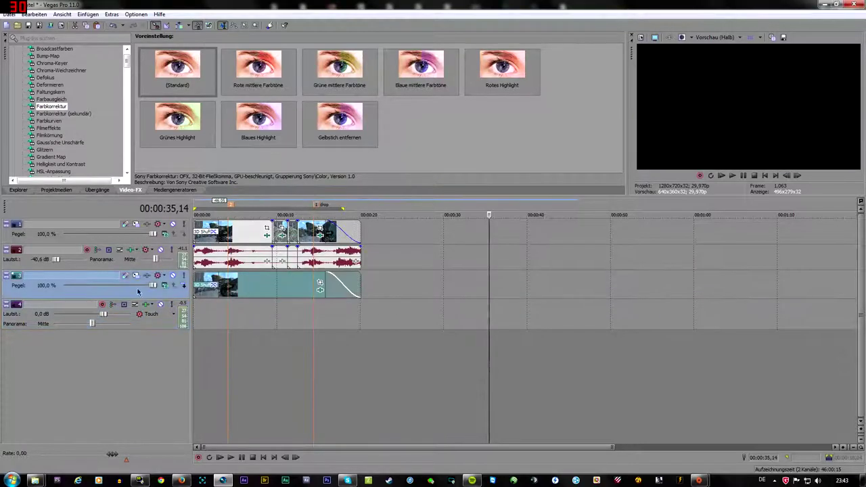
pyautogui.click(274, 348)
pyautogui.scroll(5, 280, 352)
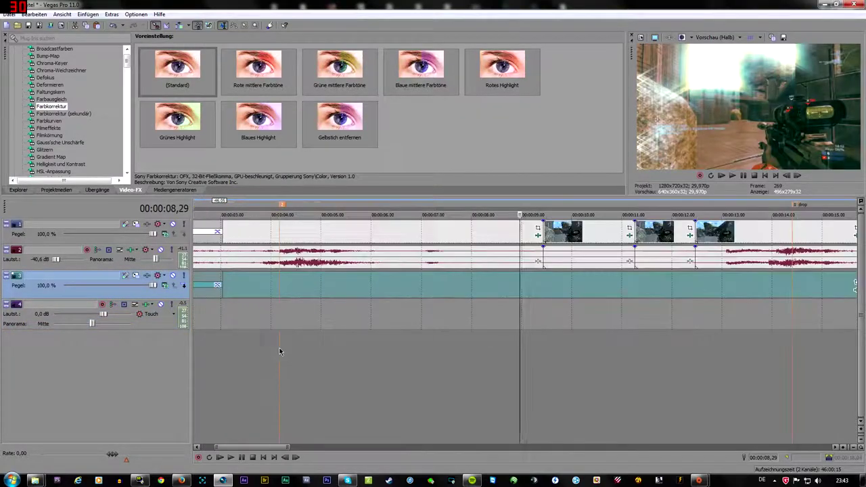
pyautogui.scroll(-5, 424, 296)
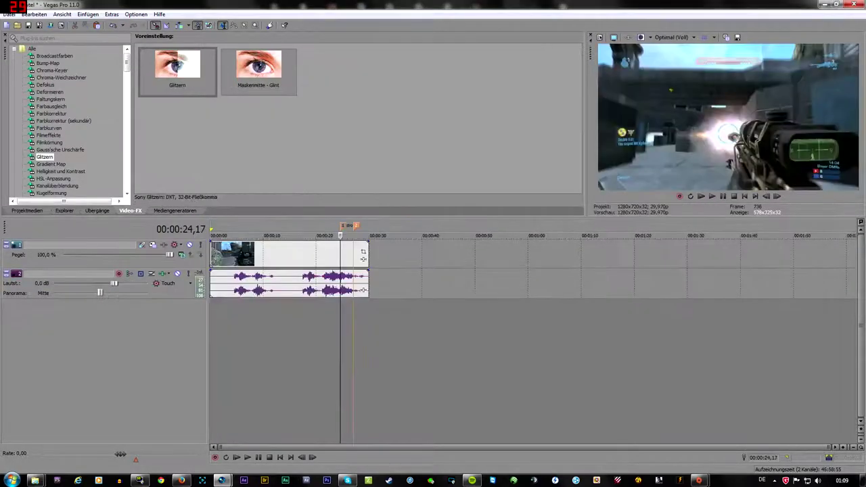
# Step: Show the Trimmer window from the Ansicht menu
pyautogui.click(10, 14)
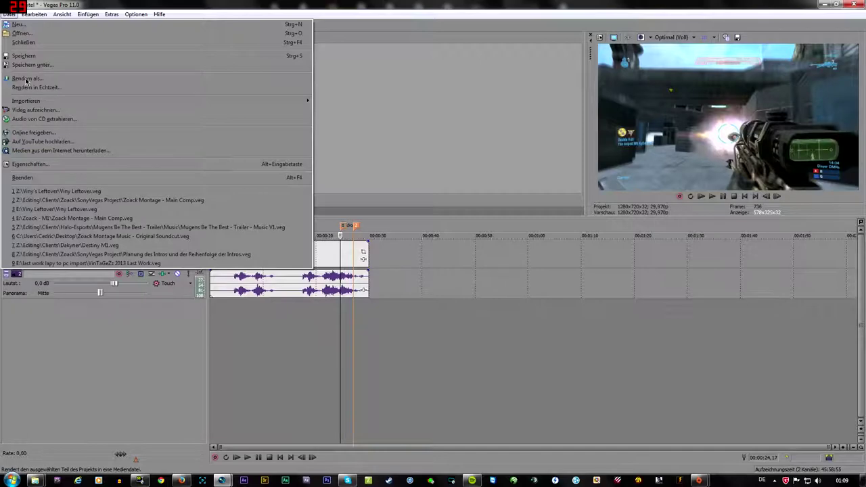
pyautogui.moveTo(40, 15)
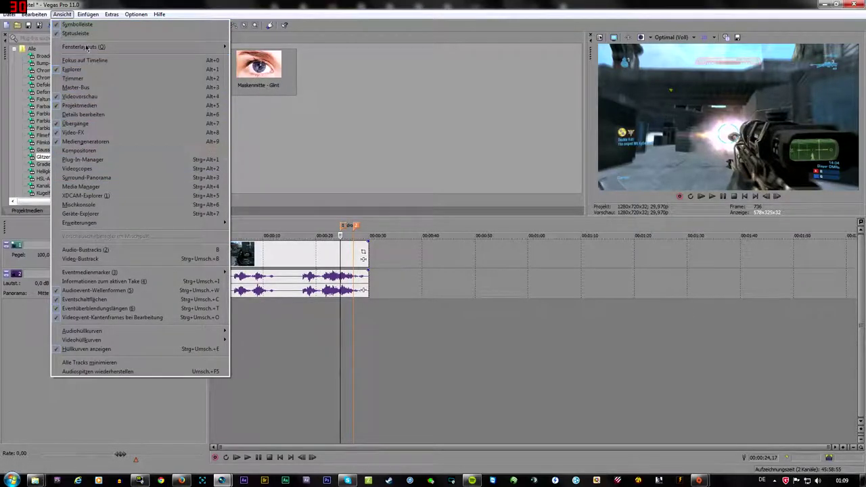
pyautogui.click(92, 79)
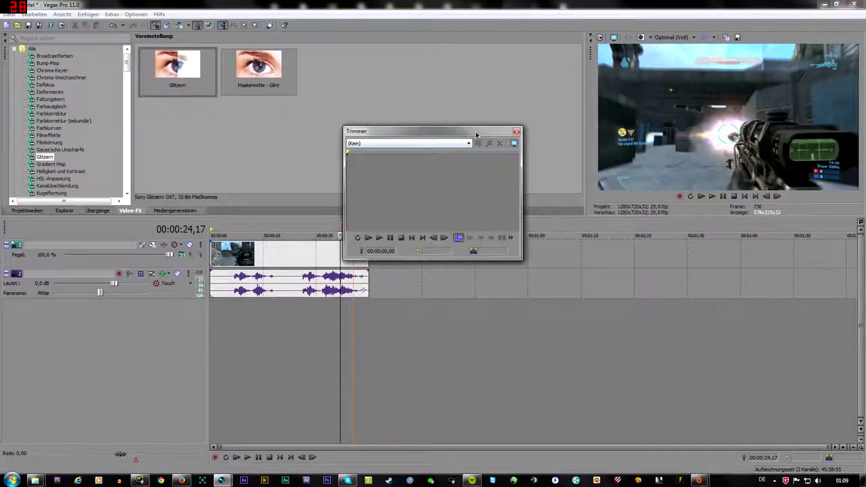
# Step: Dock and widen the Trimmer, load the Halo clip from Project Media, then close it
pyautogui.moveTo(416, 135); pyautogui.dragTo(543, 43)
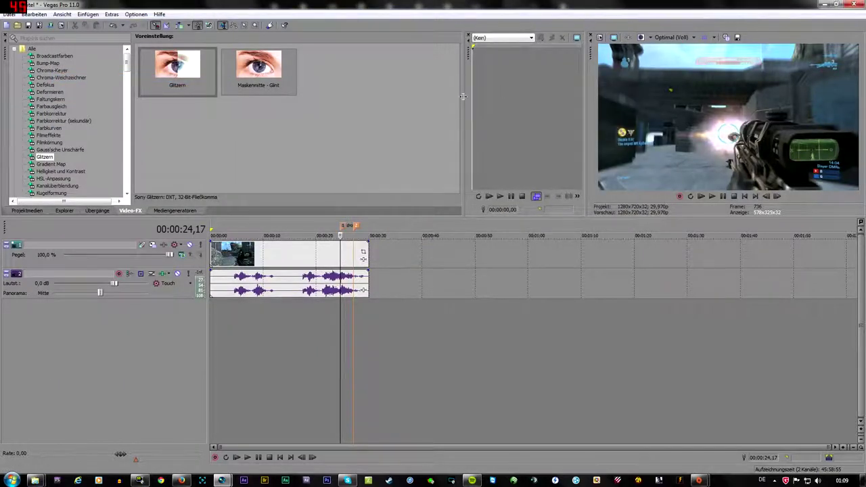
pyautogui.moveTo(473, 105); pyautogui.dragTo(337, 104)
pyautogui.click(31, 210)
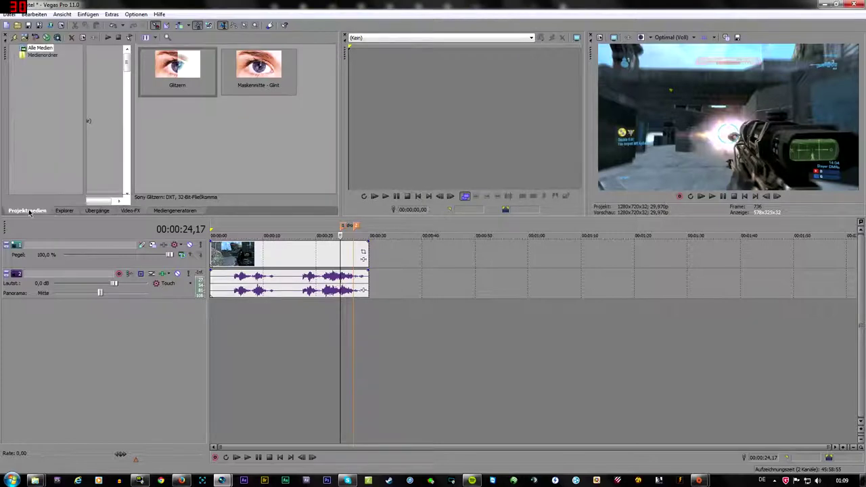
pyautogui.moveTo(355, 86); pyautogui.dragTo(429, 175)
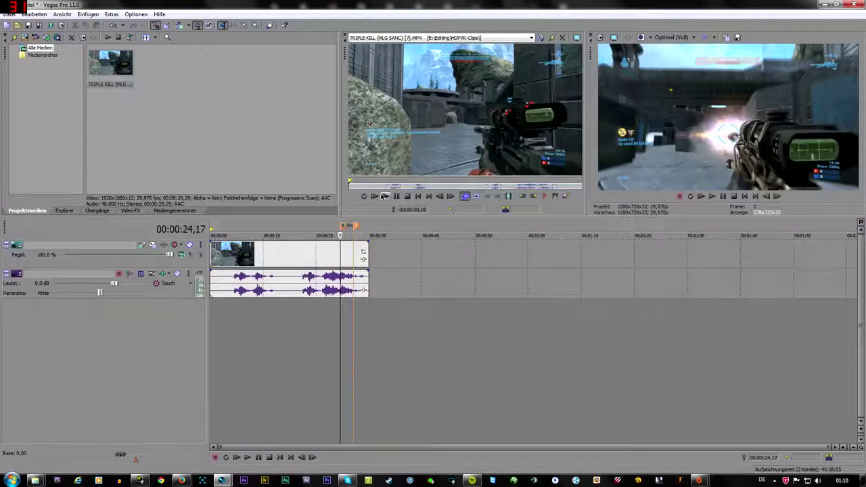
pyautogui.click(345, 38)
# Step: Browse the Insert, Tools and Options menus
pyautogui.click(92, 15)
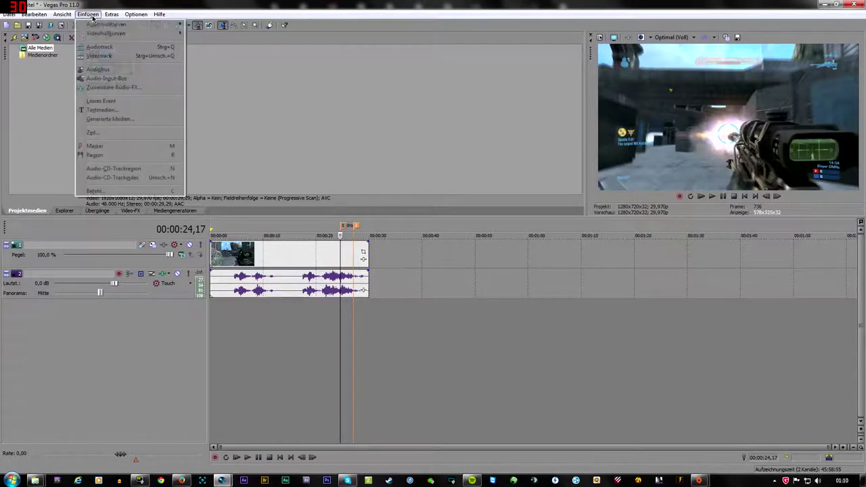
pyautogui.moveTo(112, 16)
pyautogui.moveTo(139, 15)
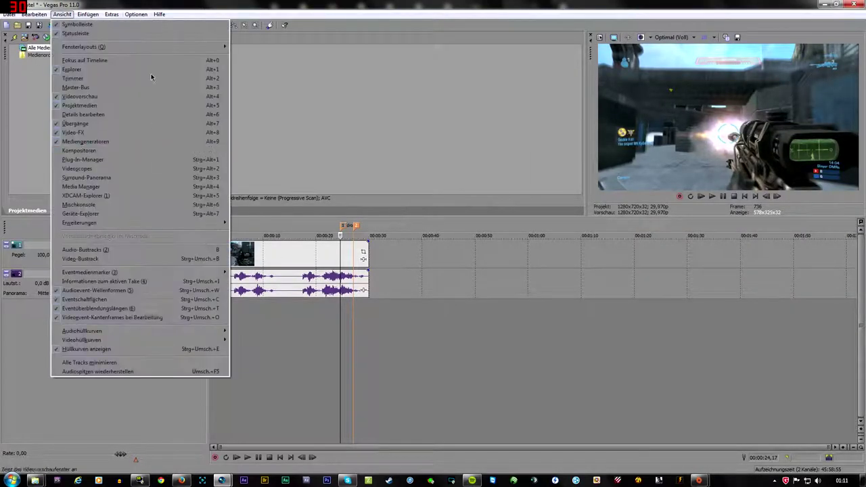
pyautogui.moveTo(10, 14)
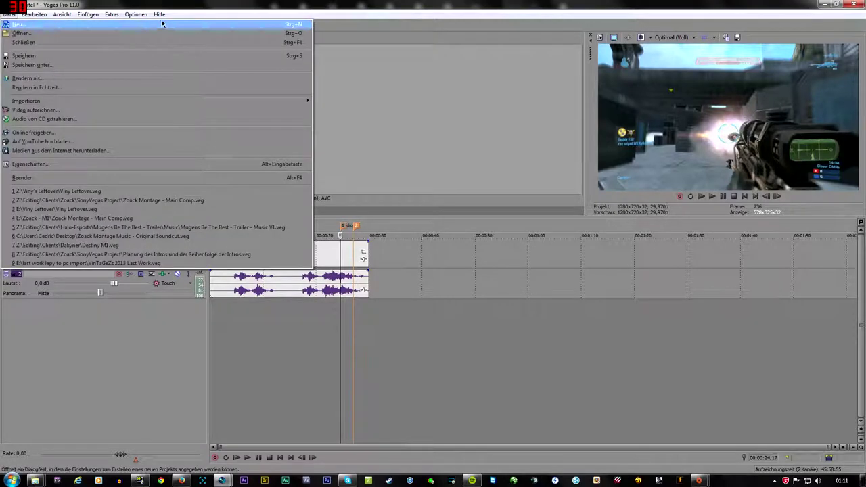
pyautogui.moveTo(167, 15)
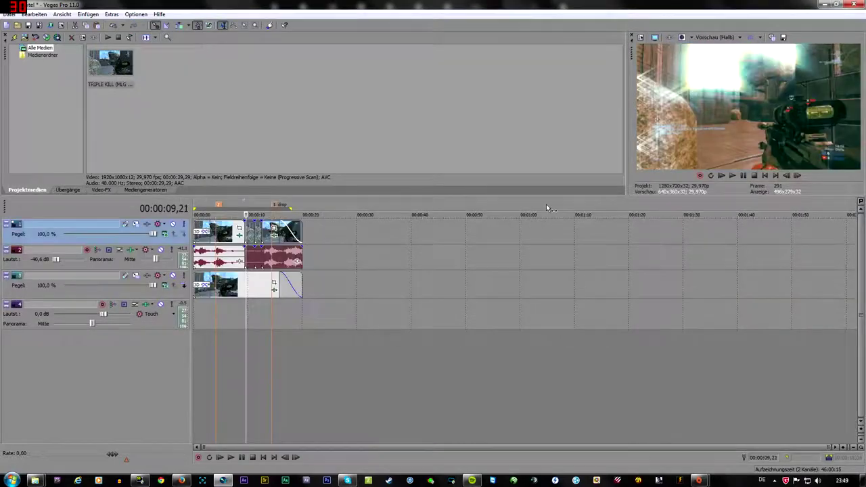
# Step: Enlarge the video preview by dragging its splitters, then bring up the Transitions list
pyautogui.moveTo(629, 136); pyautogui.dragTo(551, 136)
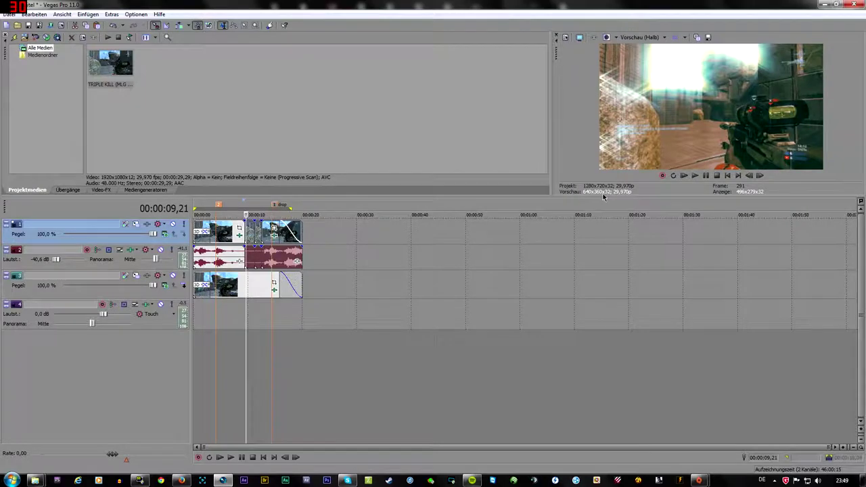
pyautogui.moveTo(604, 200); pyautogui.dragTo(607, 237)
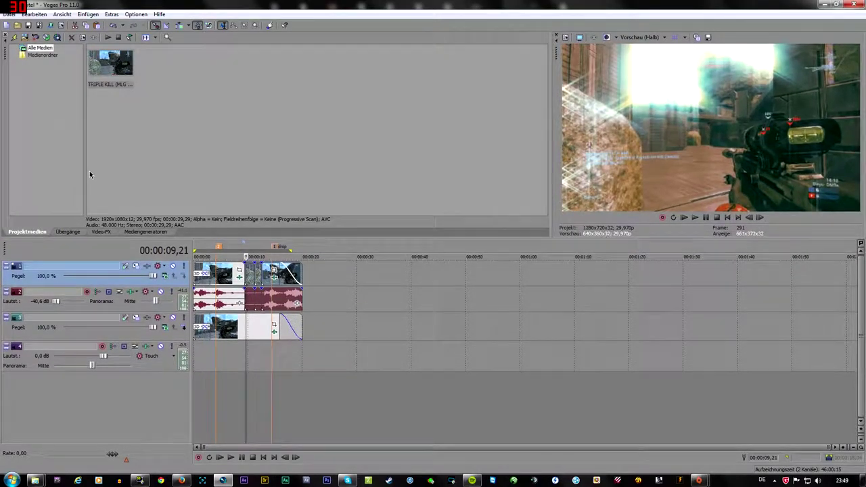
pyautogui.click(77, 231)
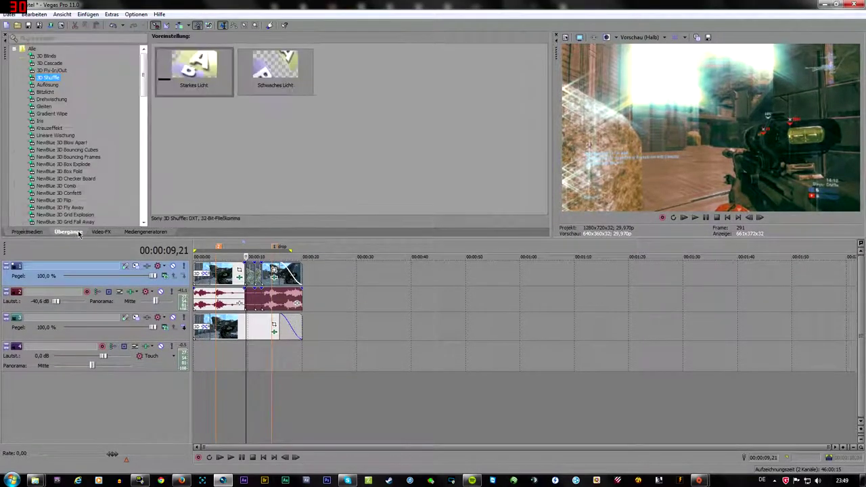
pyautogui.click(29, 232)
pyautogui.hotkey('alt', '7')
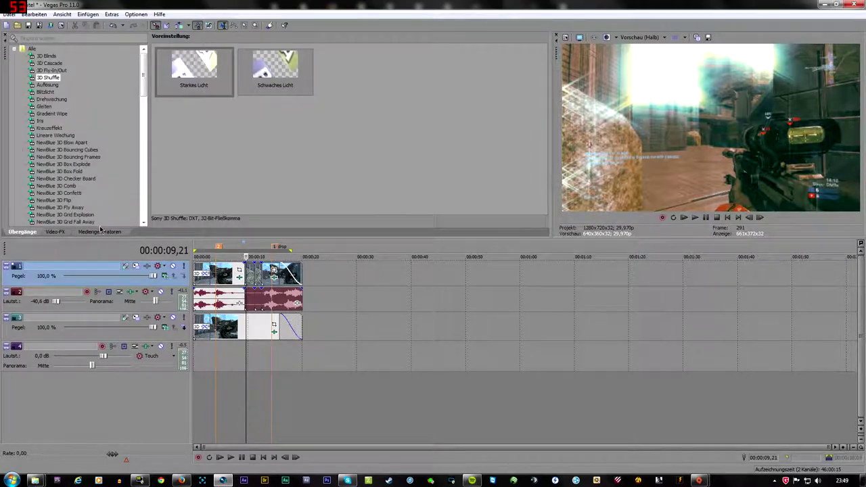
# Step: Flip between the Media Generators, Video FX and Transitions tabs, ending on Transitions
pyautogui.click(100, 231)
pyautogui.hotkey('alt', '7')
pyautogui.click(65, 232)
pyautogui.hotkey('alt', '7')
pyautogui.click(55, 232)
pyautogui.hotkey('alt', '7')
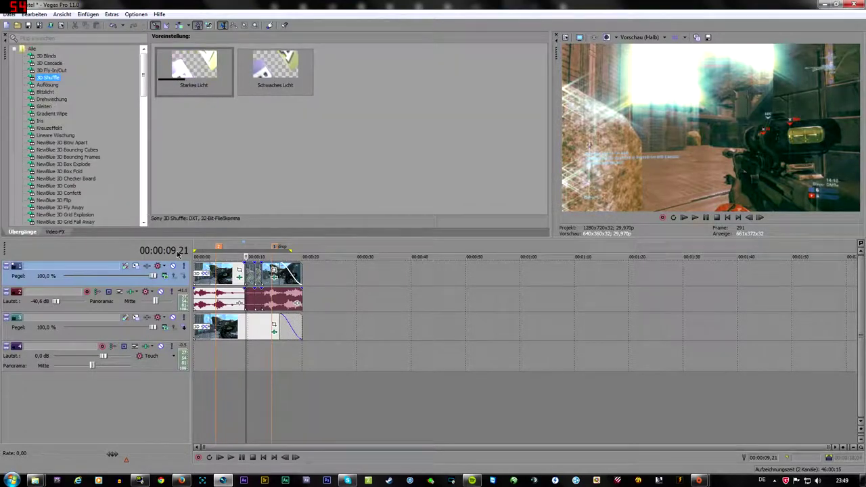
# Step: Widen the track headers and upper panels, and select the NewBlue 3D Bouncing Cubes presets
pyautogui.moveTo(192, 308); pyautogui.dragTo(209, 308)
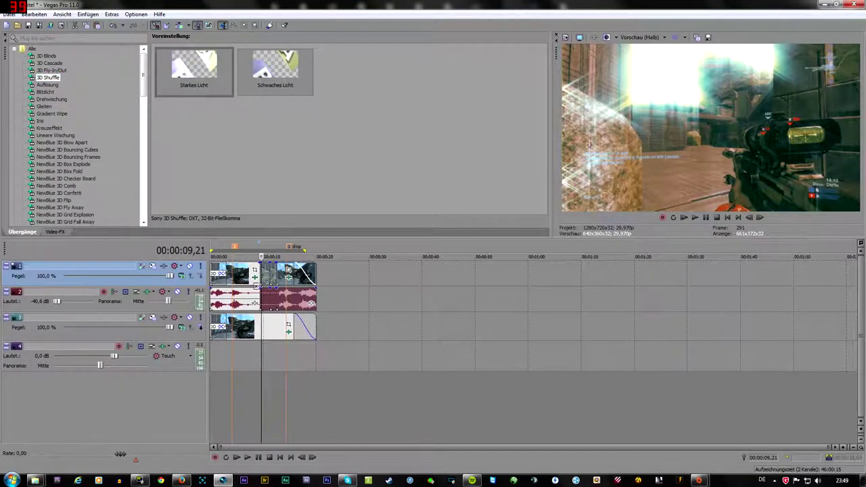
pyautogui.moveTo(473, 238); pyautogui.dragTo(474, 245)
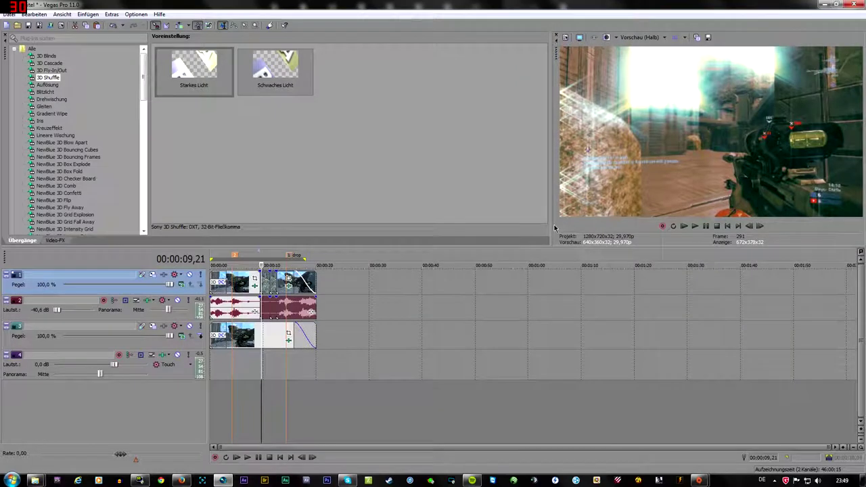
pyautogui.click(88, 149)
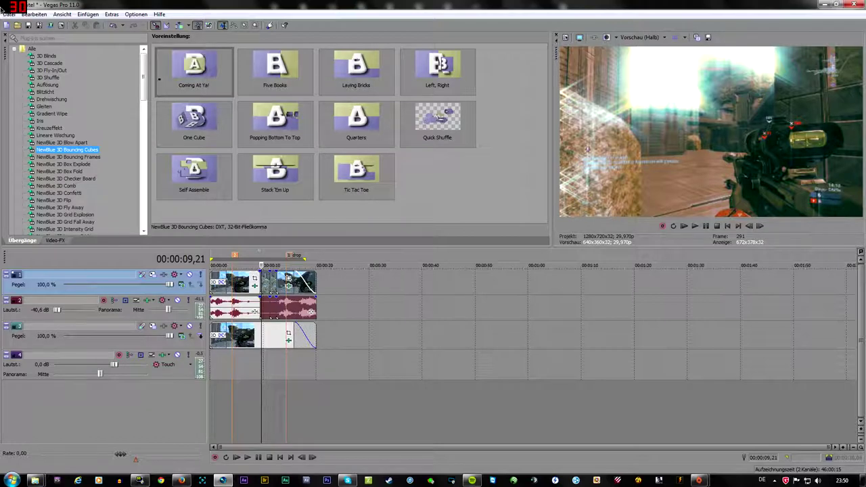
# Step: Save the current window arrangement as layout 'Tutorial' on shortcut slot 8
pyautogui.click(63, 15)
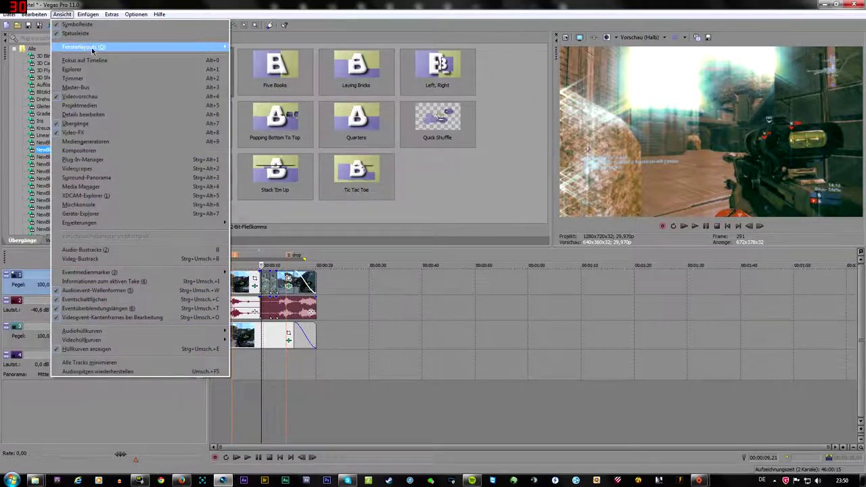
pyautogui.moveTo(93, 50)
pyautogui.click(287, 66)
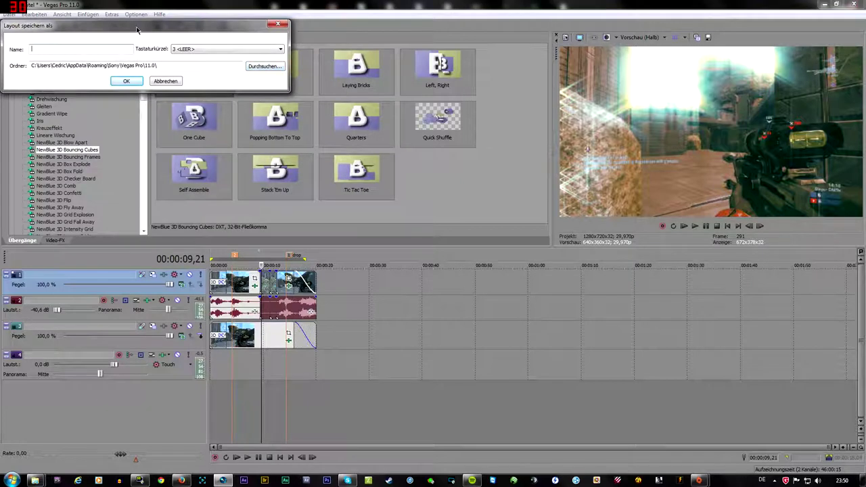
pyautogui.moveTo(137, 30); pyautogui.dragTo(422, 58)
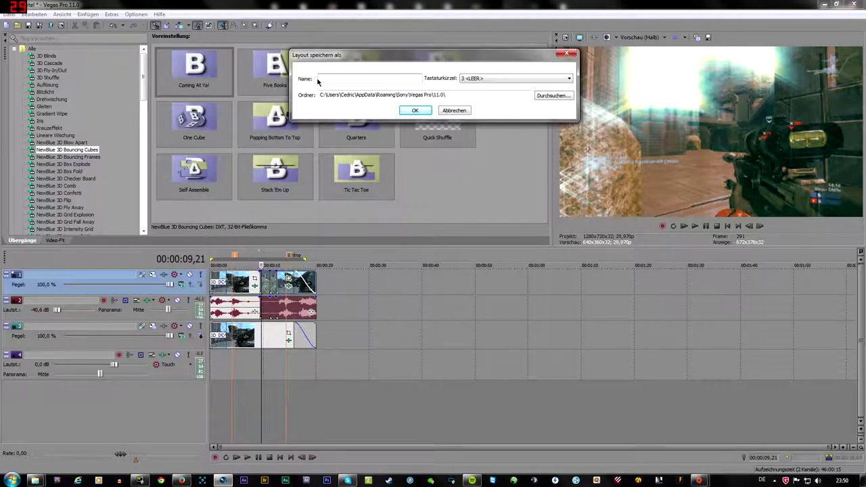
pyautogui.press('Tab')
pyautogui.write('Tut')
pyautogui.click(514, 78)
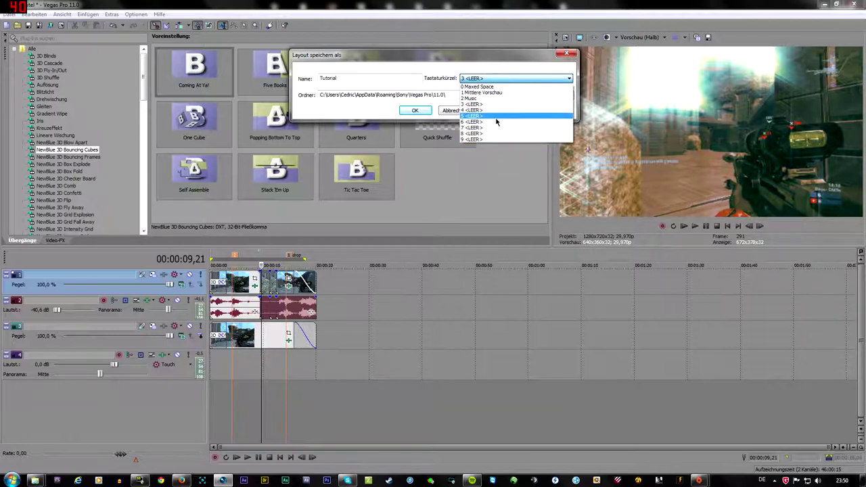
pyautogui.click(494, 134)
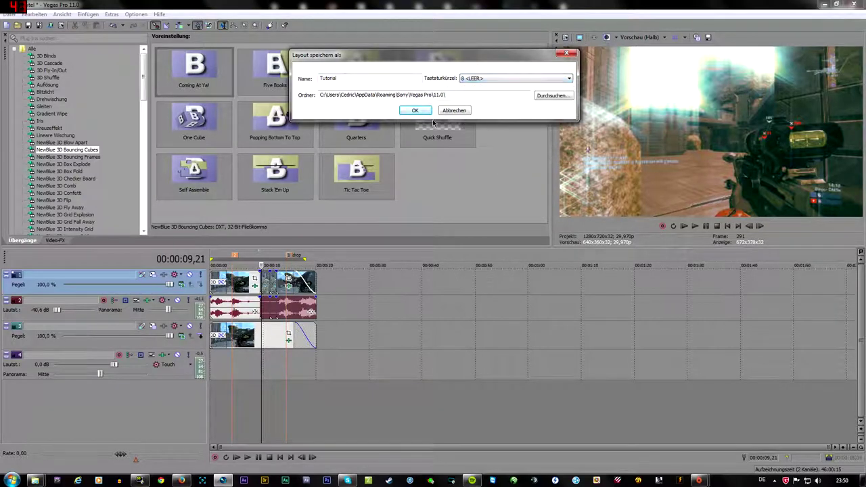
pyautogui.click(414, 110)
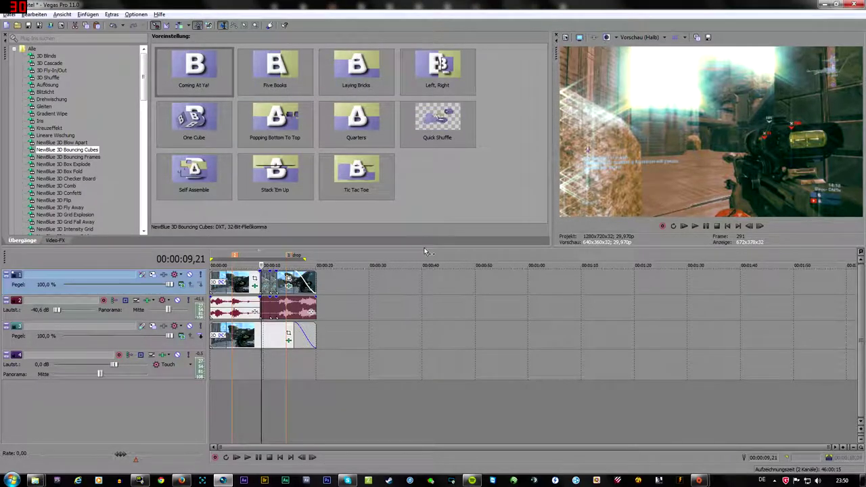
# Step: Switch to the default layout and back to Tutorial, then enlarge the timeline and transition browser
pyautogui.hotkey('alt', 'd')
pyautogui.press('d')
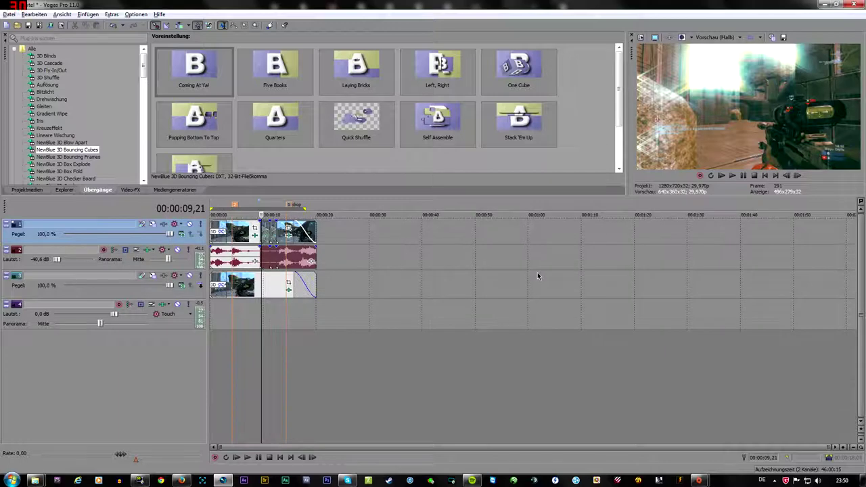
pyautogui.hotkey('alt', 'd')
pyautogui.press('8')
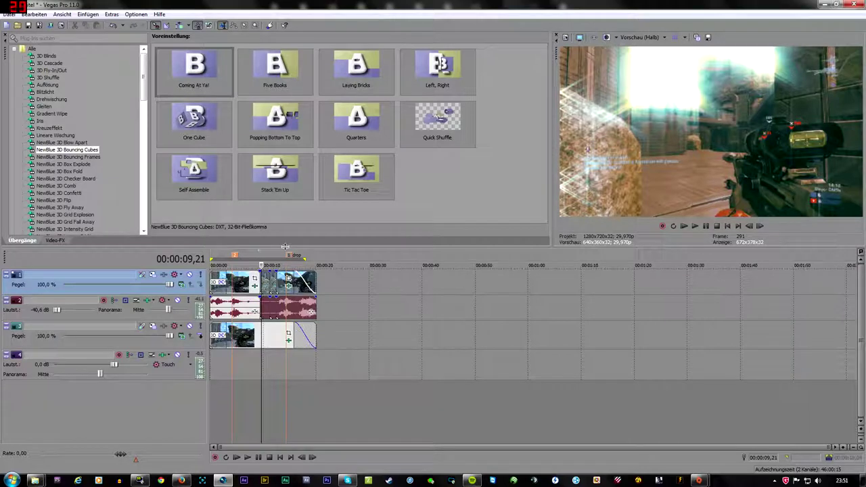
pyautogui.moveTo(285, 247); pyautogui.dragTo(298, 213)
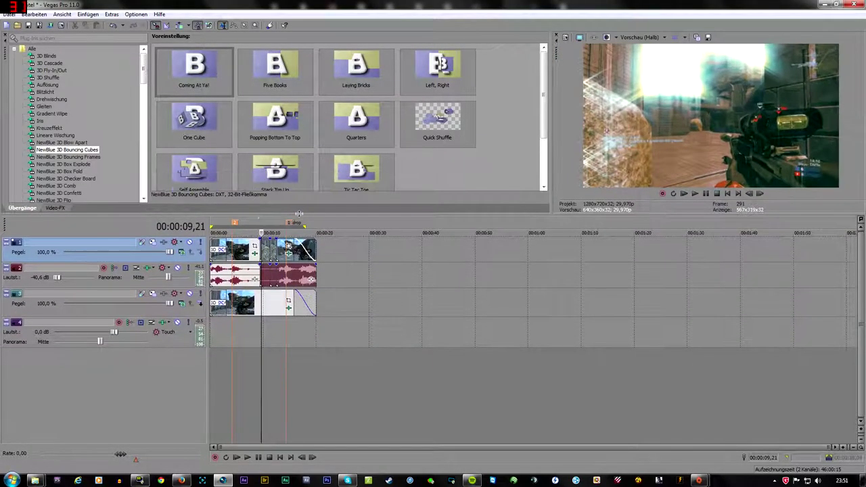
pyautogui.moveTo(551, 145)
pyautogui.mouseDown()
pyautogui.moveTo(620, 144)
pyautogui.moveTo(602, 143)
pyautogui.mouseUp()
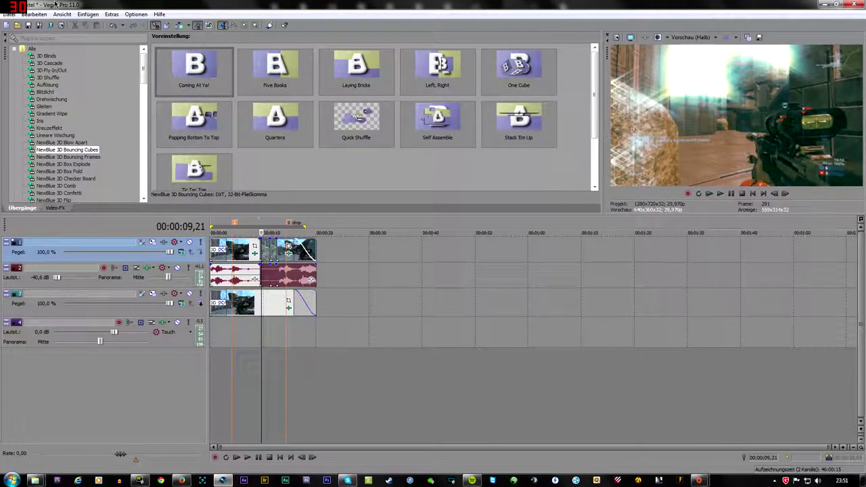